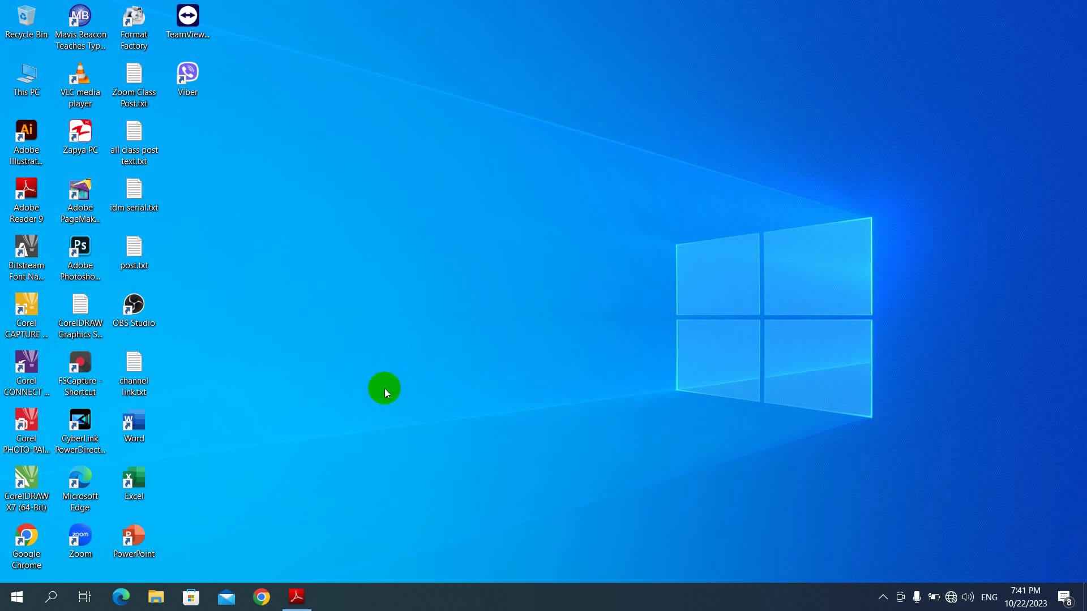
Launch Excel, open Store Dec 17.xlsx from Recent, and dismiss the updates notice
{"action": "left_click", "coordinate": [134, 481]}
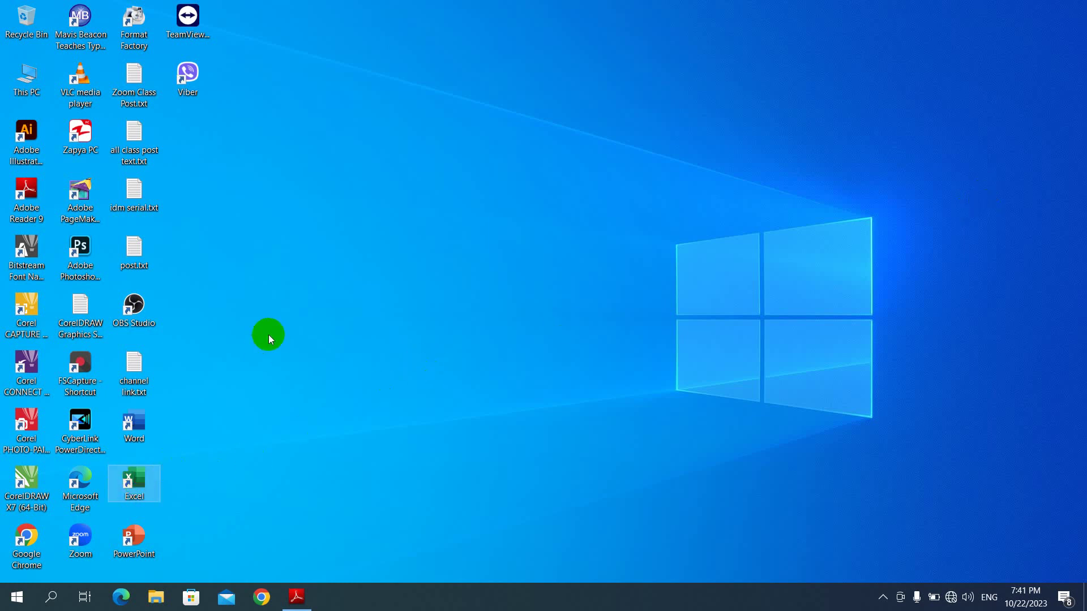
{"action": "double_click", "coordinate": [144, 479]}
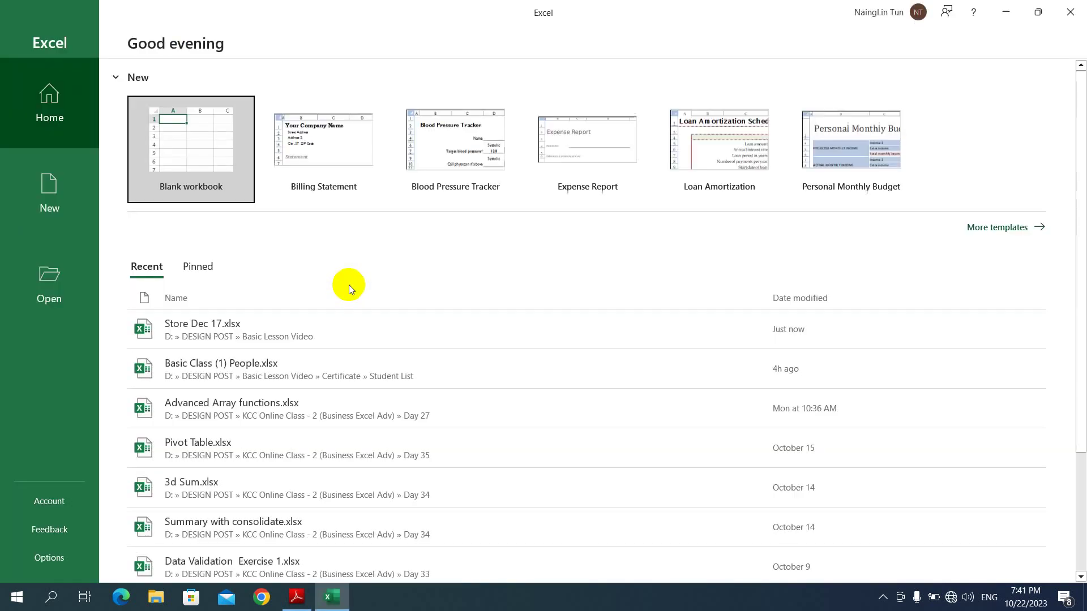
{"action": "left_click", "coordinate": [260, 335]}
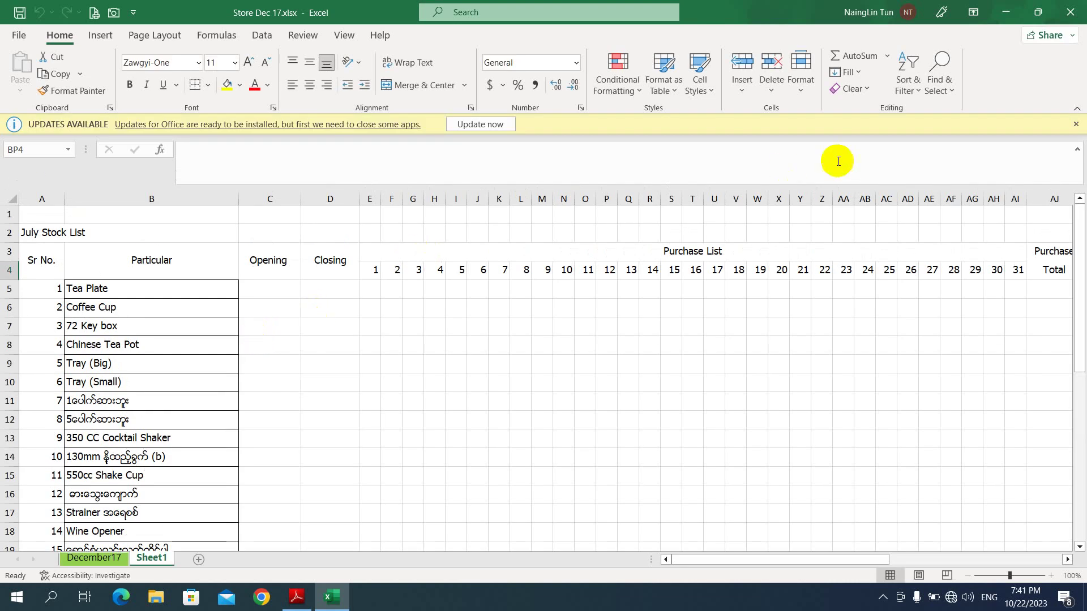
{"action": "left_click", "coordinate": [1076, 126]}
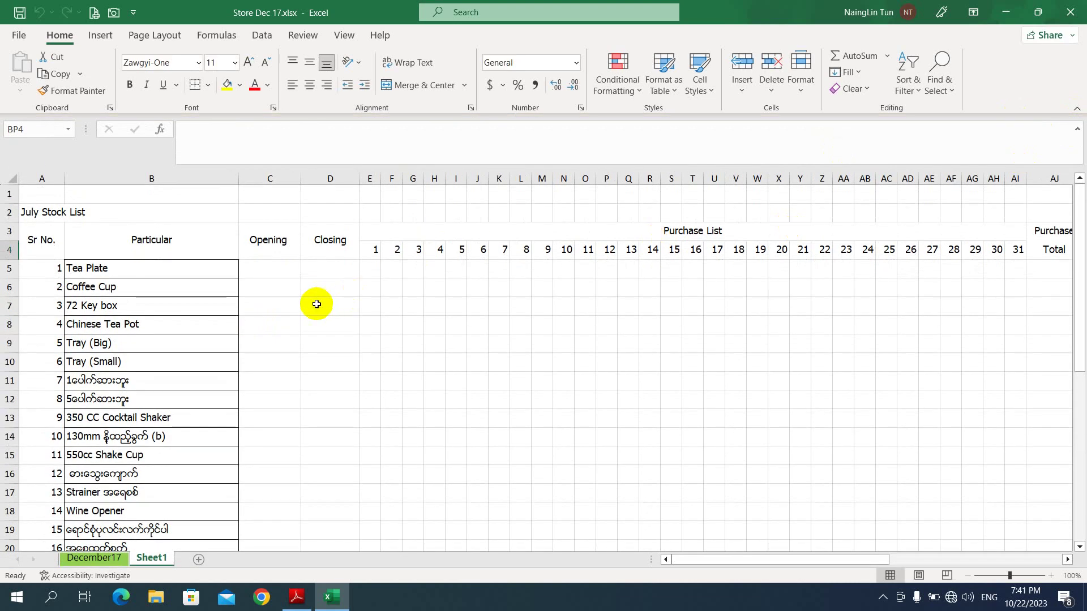
Switch to the December17 sheet and scroll back up to its top
{"action": "left_click", "coordinate": [270, 324]}
{"action": "left_click", "coordinate": [95, 558]}
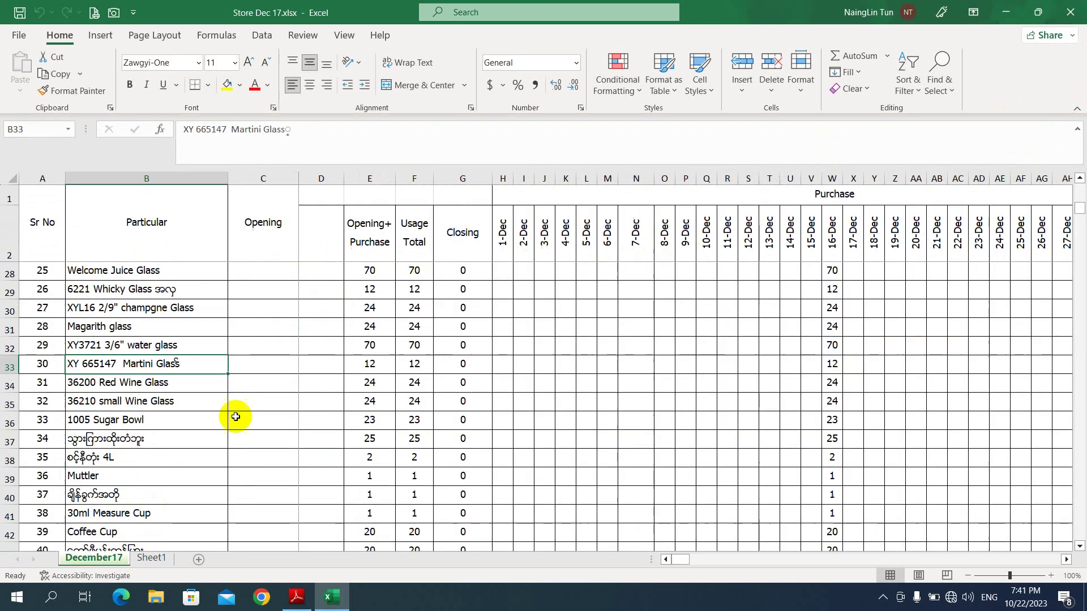
{"action": "left_click", "coordinate": [317, 309]}
{"action": "left_click", "coordinate": [552, 341]}
{"action": "scroll", "coordinate": [552, 341], "scroll_direction": "up", "scroll_amount": 4}
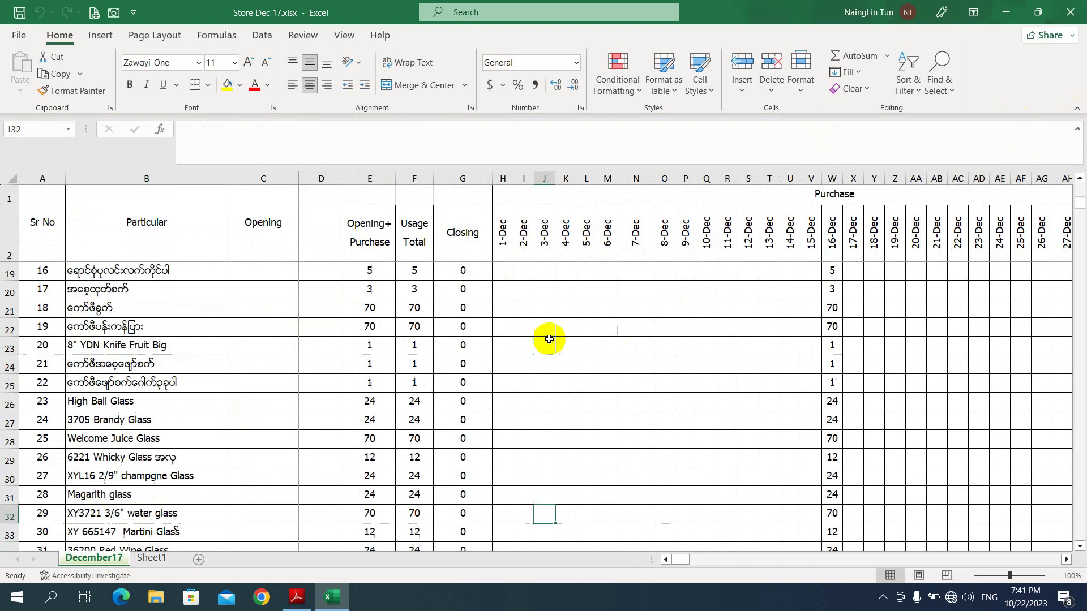
{"action": "scroll", "coordinate": [552, 341], "scroll_direction": "up", "scroll_amount": 1}
{"action": "scroll", "coordinate": [552, 340], "scroll_direction": "up", "scroll_amount": 4}
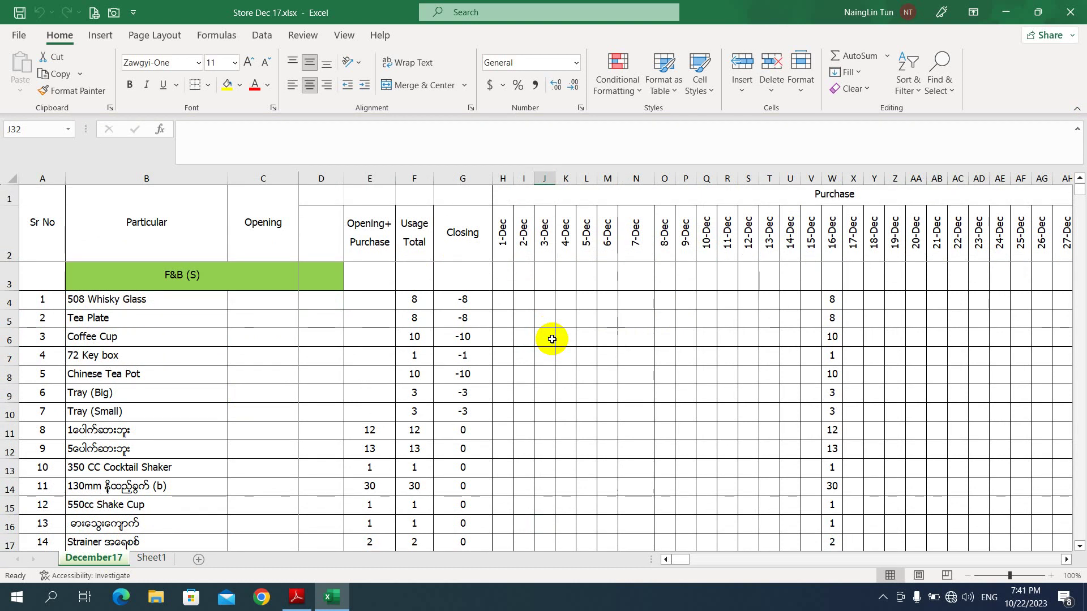
{"action": "left_click", "coordinate": [298, 600]}
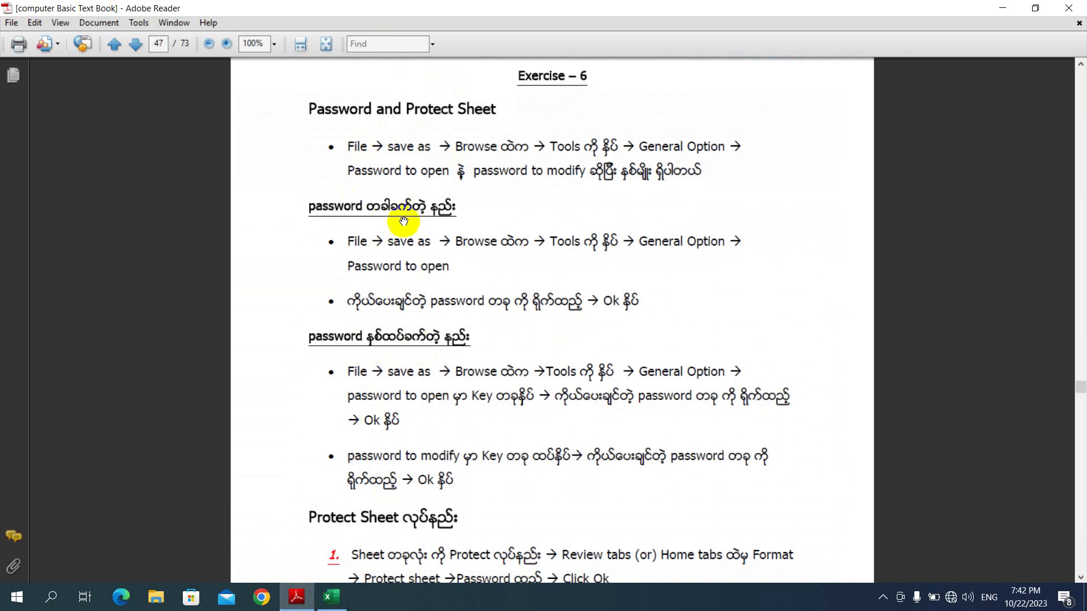
{"action": "double_click", "coordinate": [421, 335]}
{"action": "left_click", "coordinate": [424, 274]}
{"action": "left_click", "coordinate": [411, 114]}
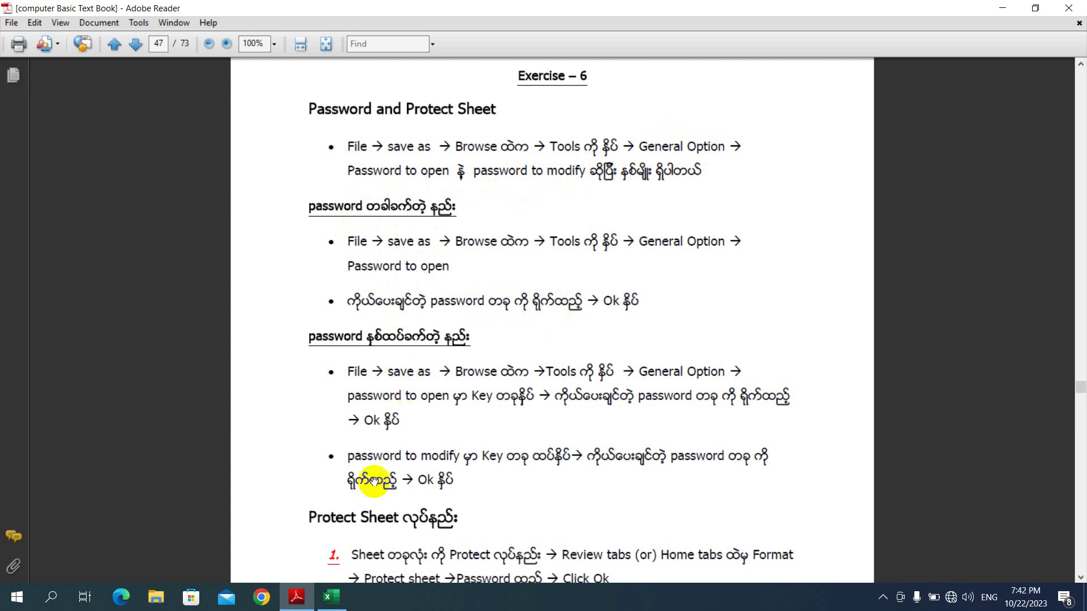
{"action": "left_click", "coordinate": [336, 608]}
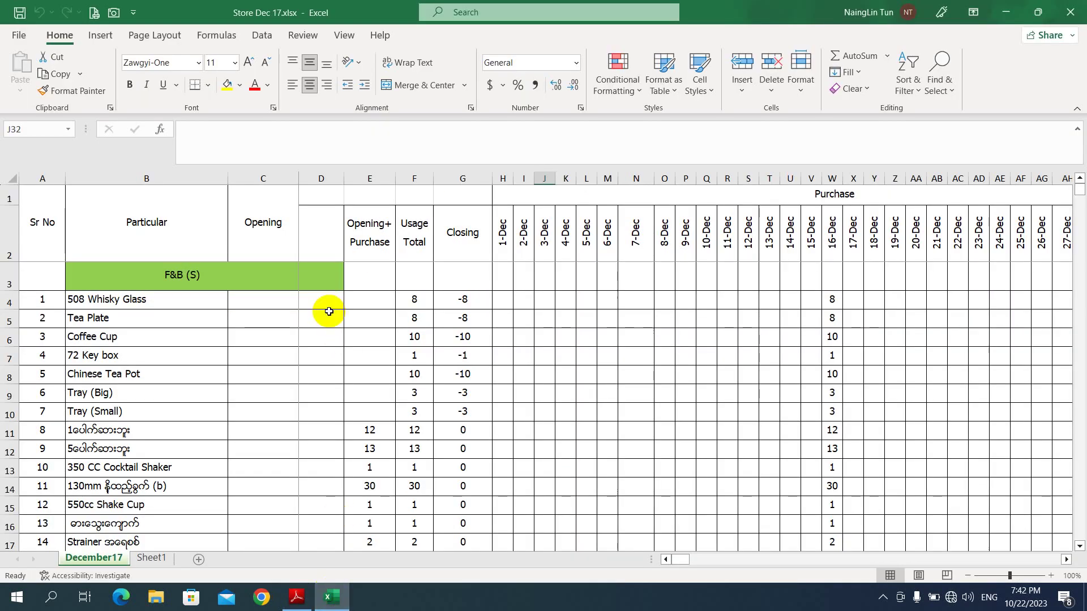
Select cells D5 and I4, then open Save As and browse to the Basic Lesson Video folder
{"action": "left_click", "coordinate": [328, 311]}
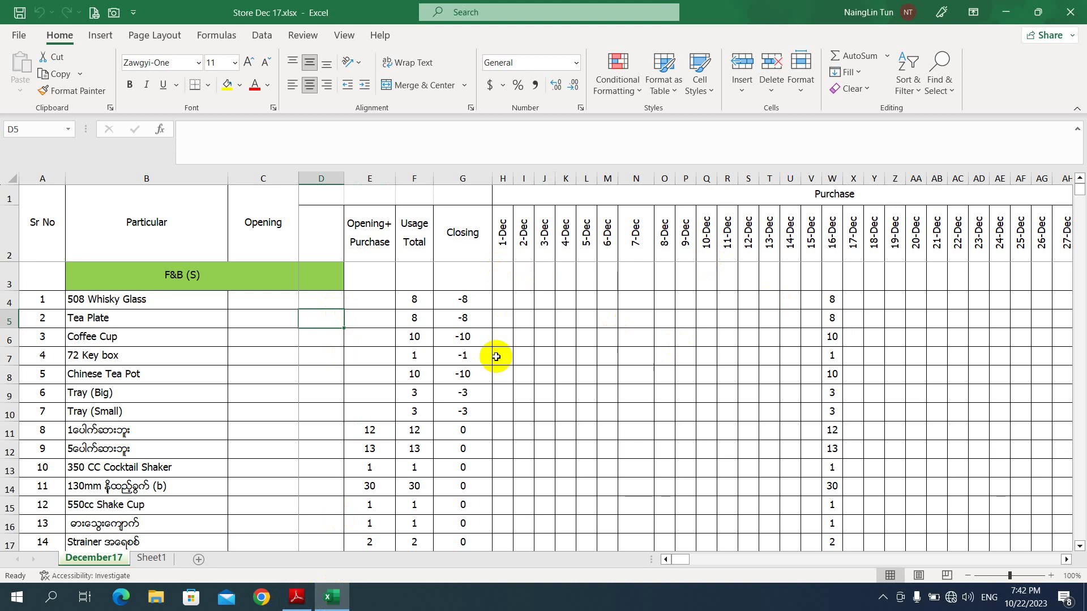
{"action": "left_click", "coordinate": [527, 303]}
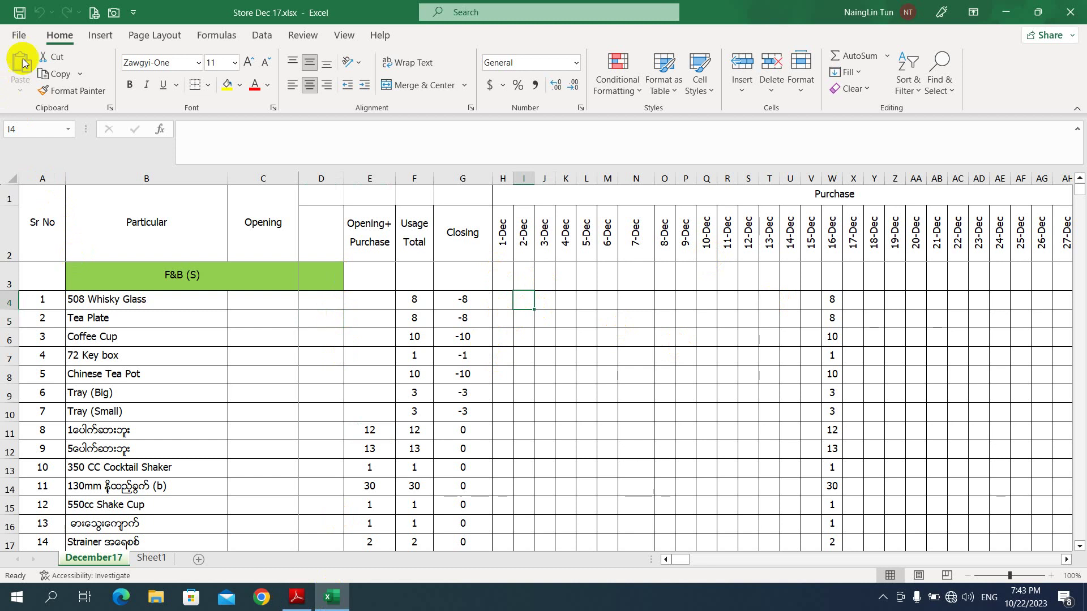
{"action": "left_click", "coordinate": [20, 37]}
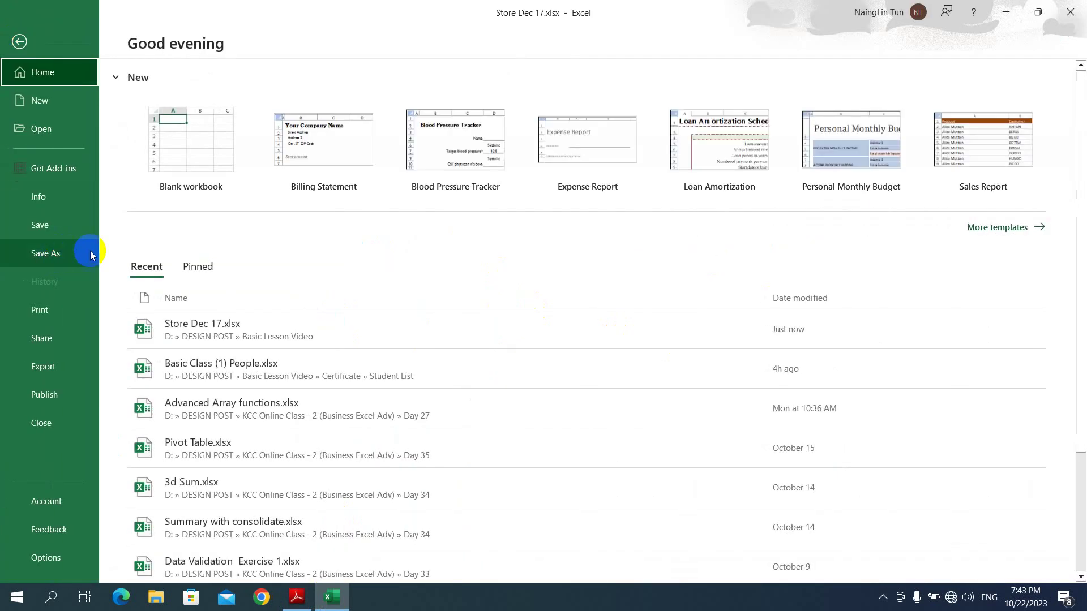
{"action": "left_click", "coordinate": [66, 257]}
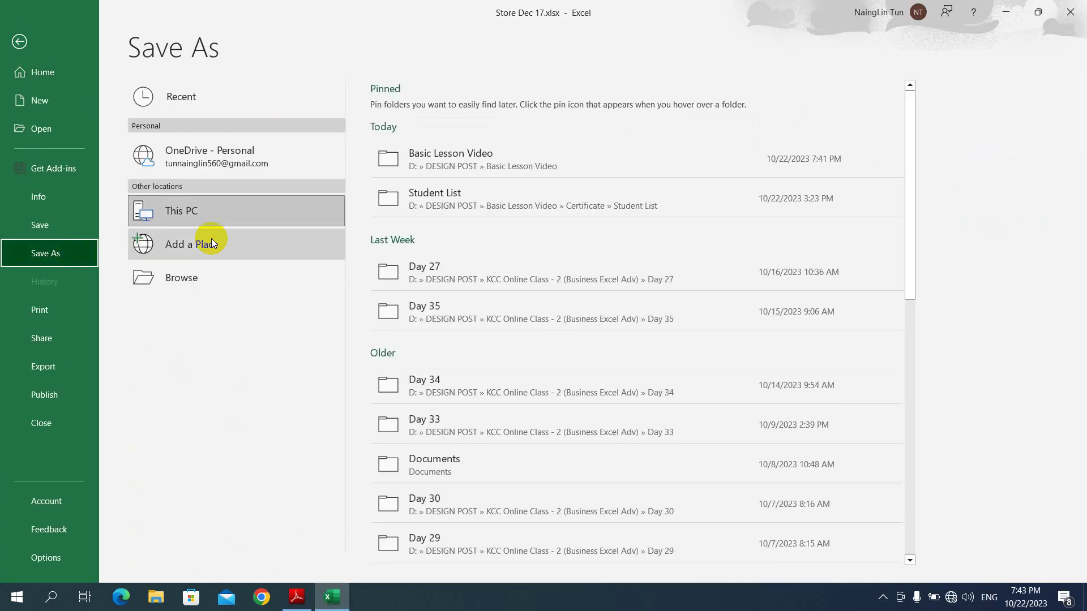
{"action": "left_click", "coordinate": [235, 279]}
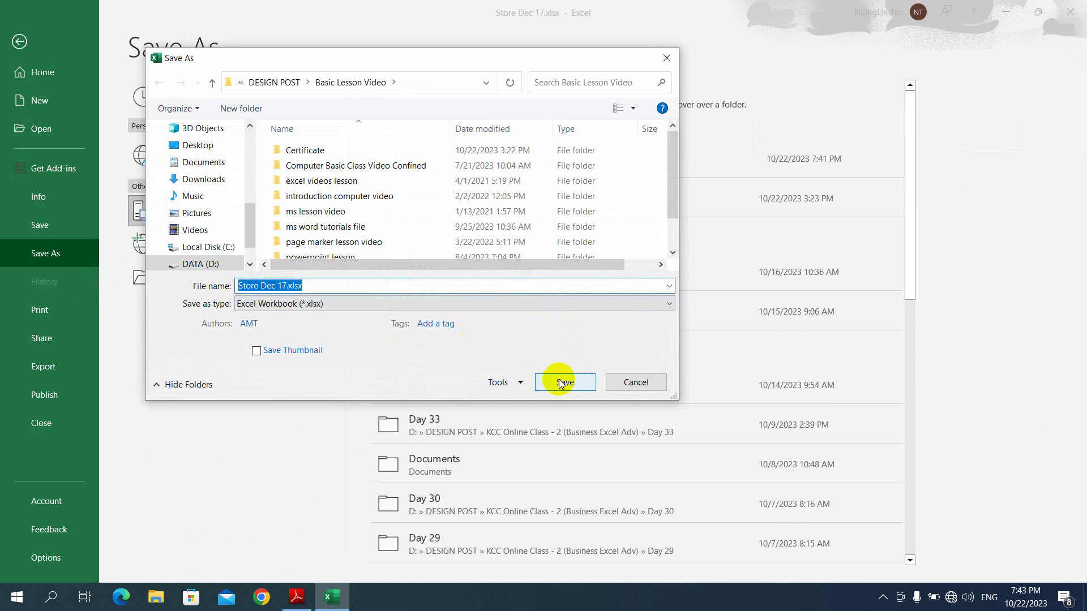
Add a password to open in General Options, confirm it, and save the workbook into Documents
{"action": "left_click", "coordinate": [501, 384]}
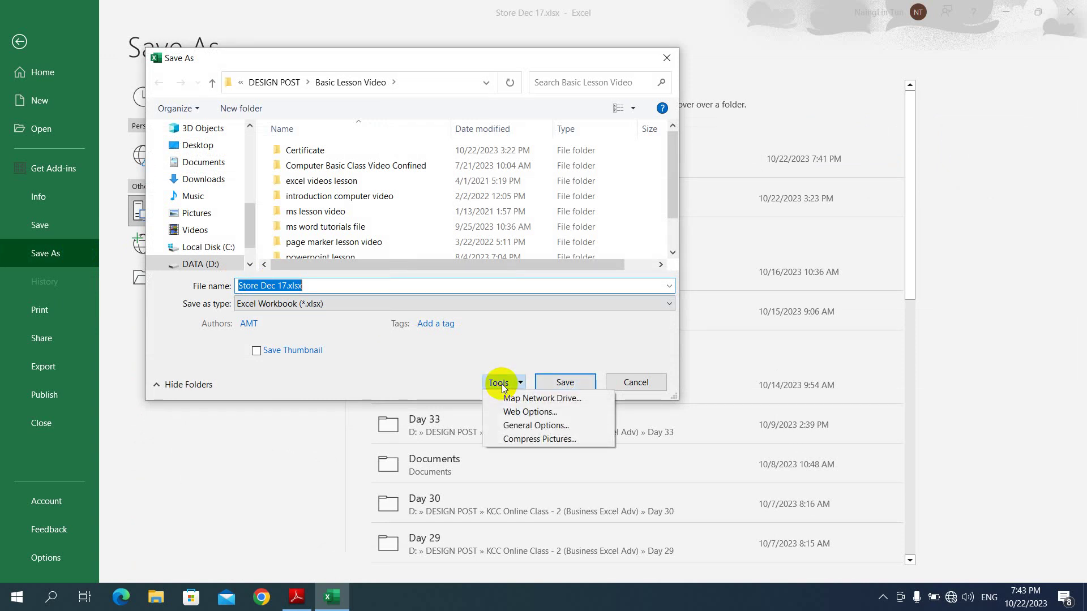
{"action": "left_click", "coordinate": [535, 425]}
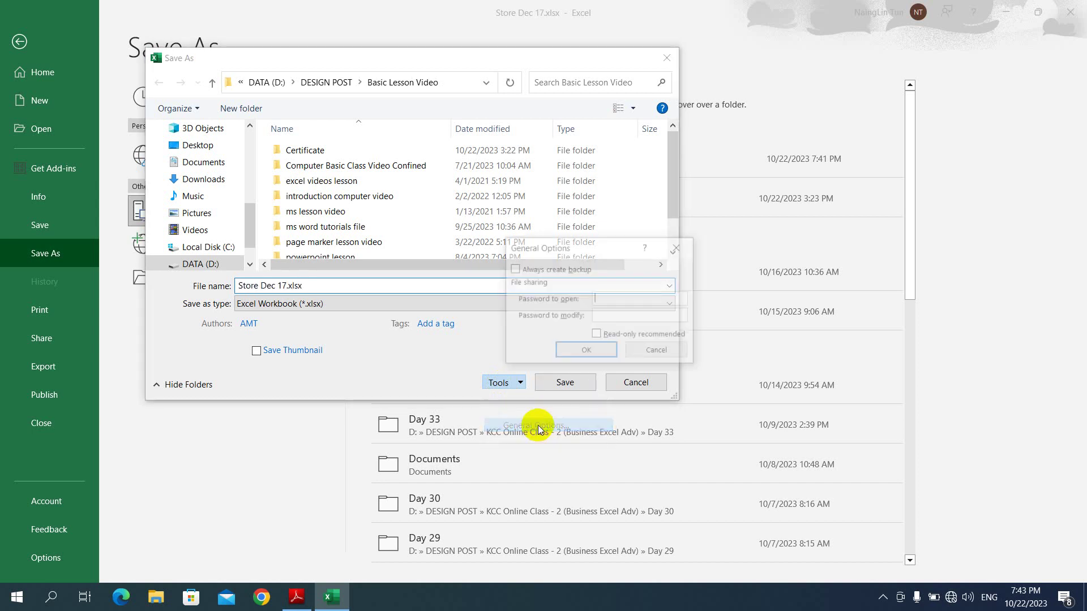
{"action": "left_click_drag", "start_coordinate": [600, 247], "coordinate": [613, 187]}
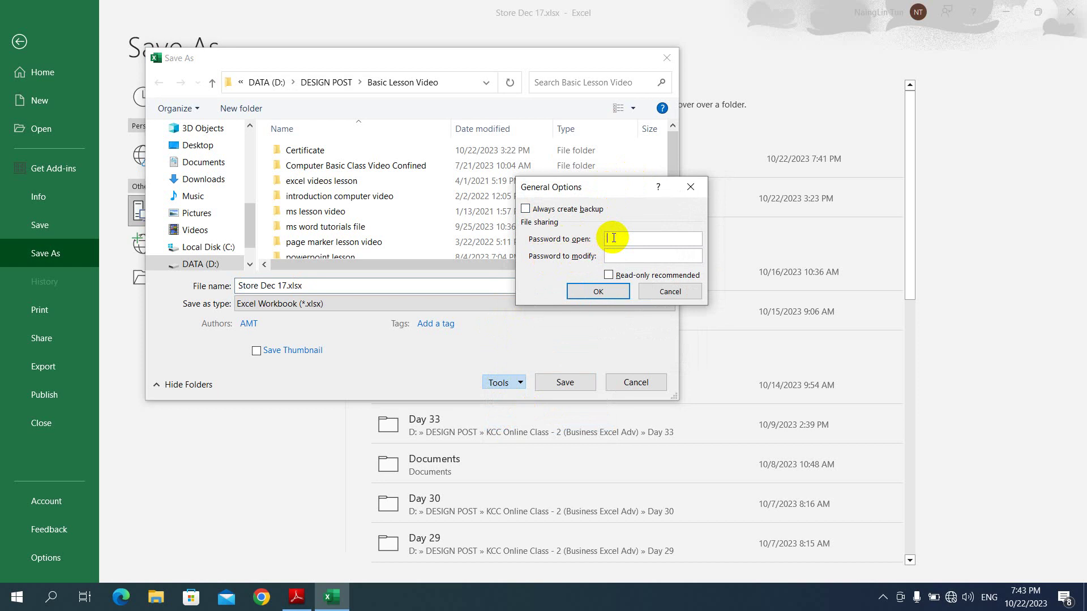
{"action": "type", "text": "1"}
{"action": "left_click", "coordinate": [598, 292]}
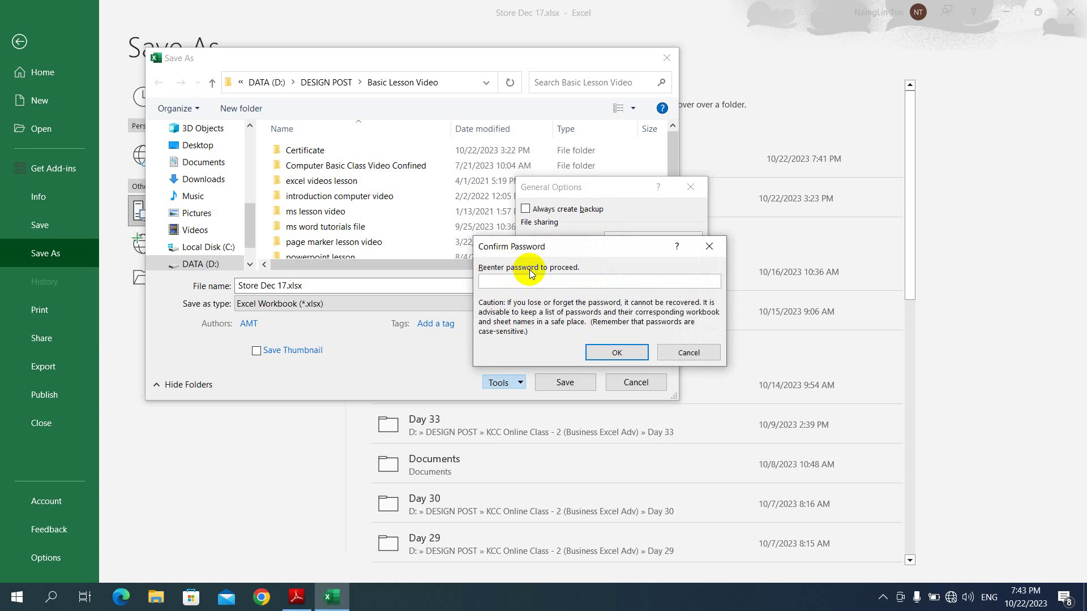
{"action": "type", "text": "1"}
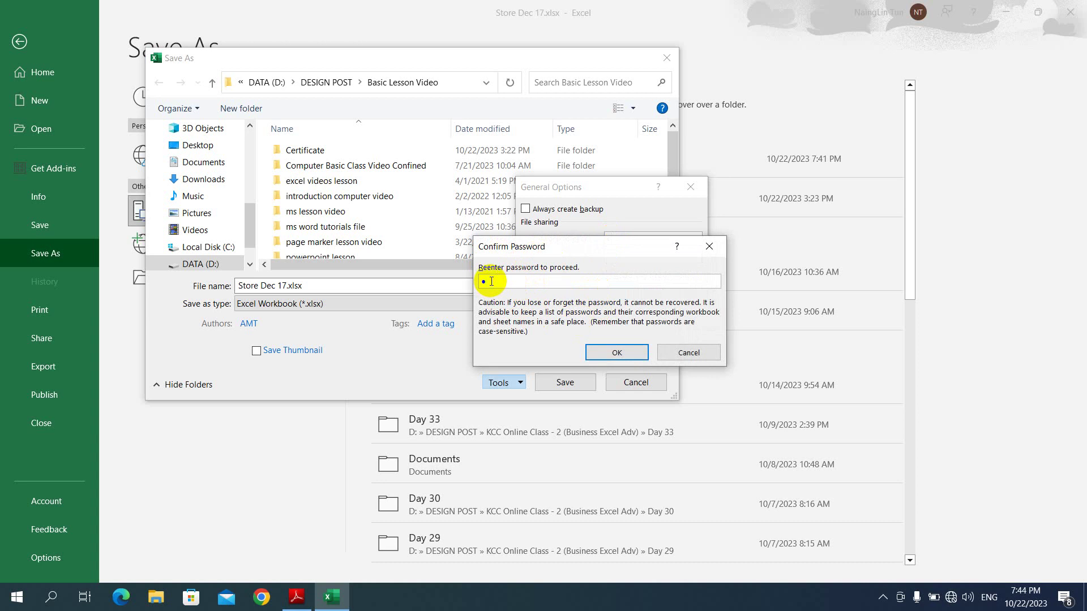
{"action": "left_click", "coordinate": [616, 351]}
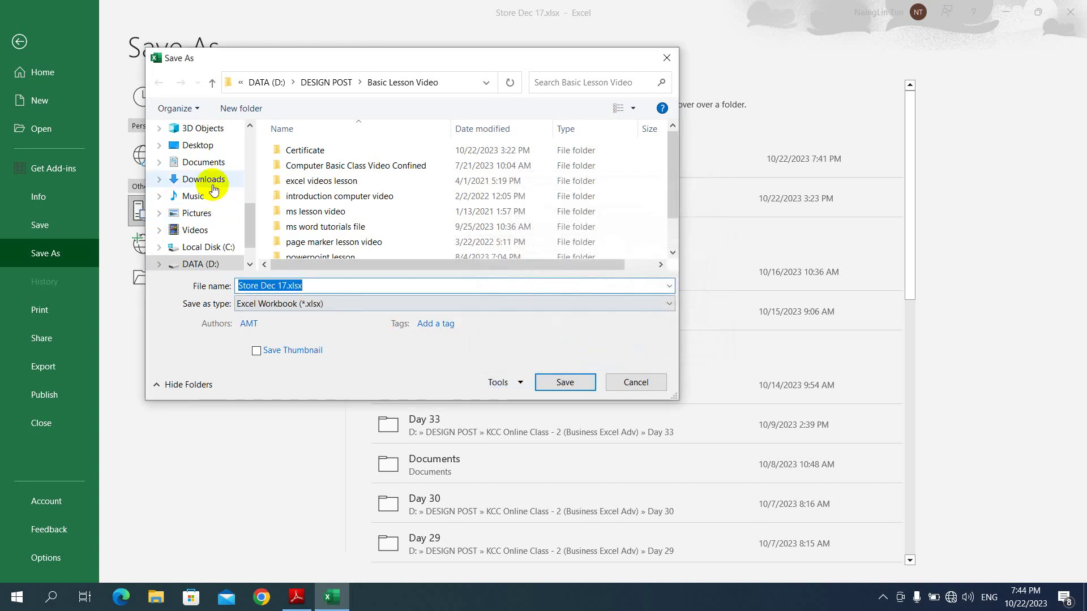
{"action": "mouse_move", "coordinate": [203, 162]}
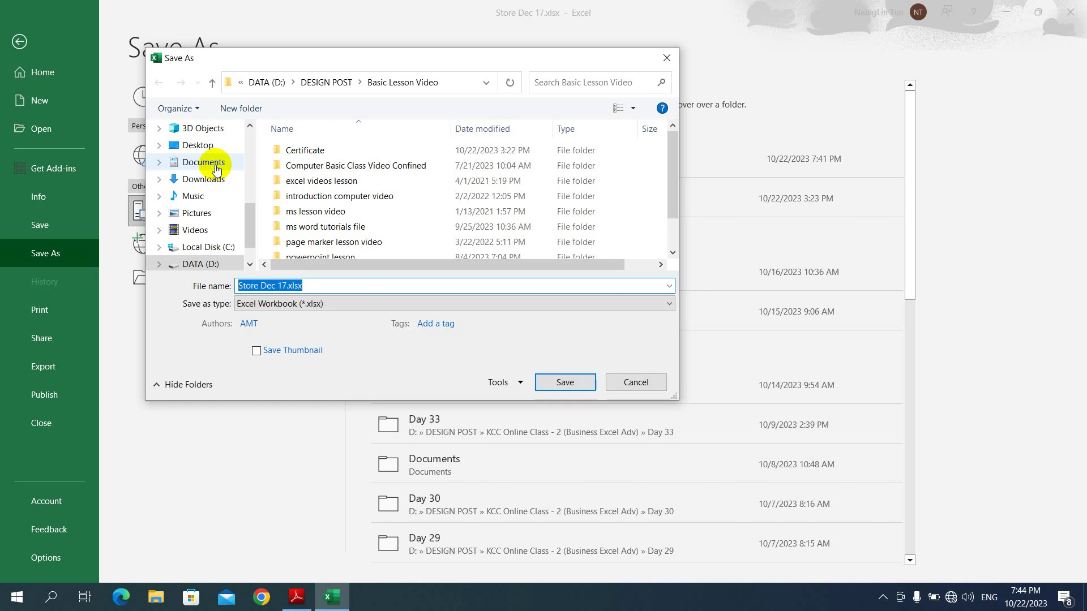
{"action": "left_click", "coordinate": [203, 163]}
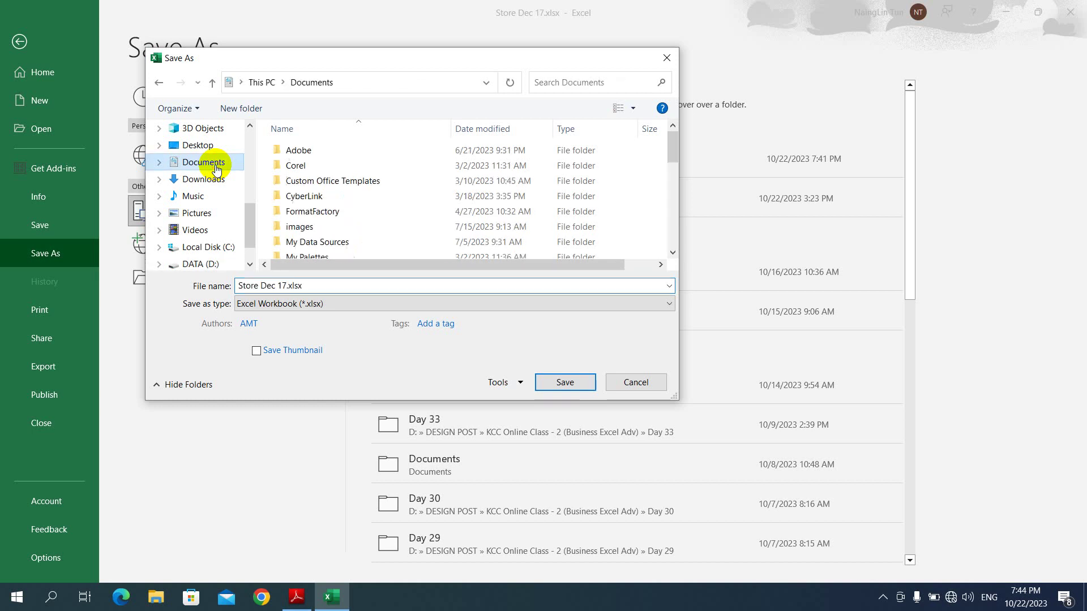
{"action": "left_click", "coordinate": [567, 382]}
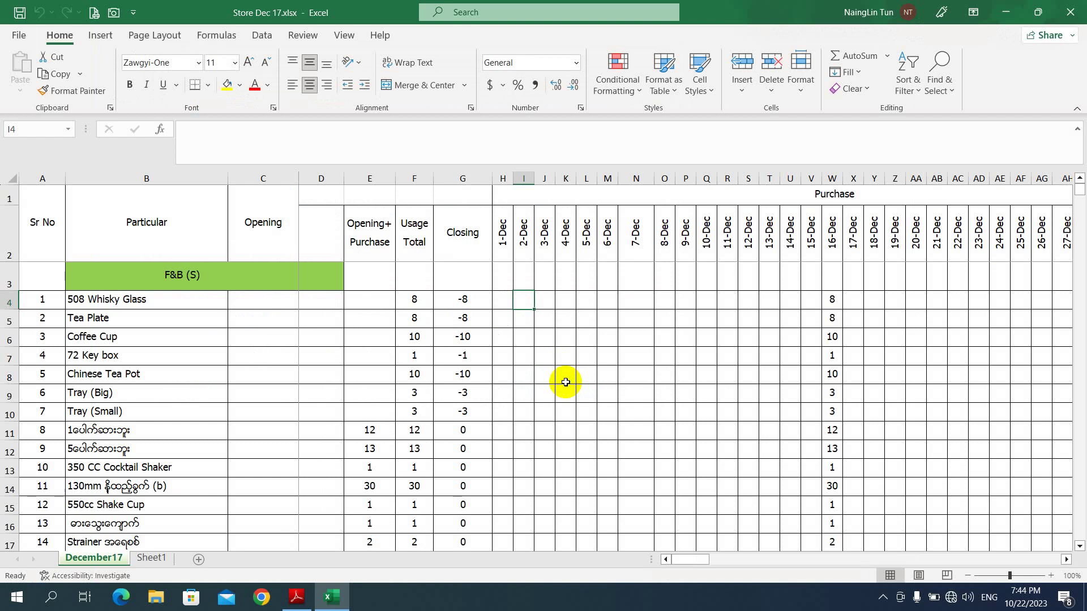
Close Excel, minimize Adobe Reader, and refresh the desktop
{"action": "left_click", "coordinate": [1075, 15]}
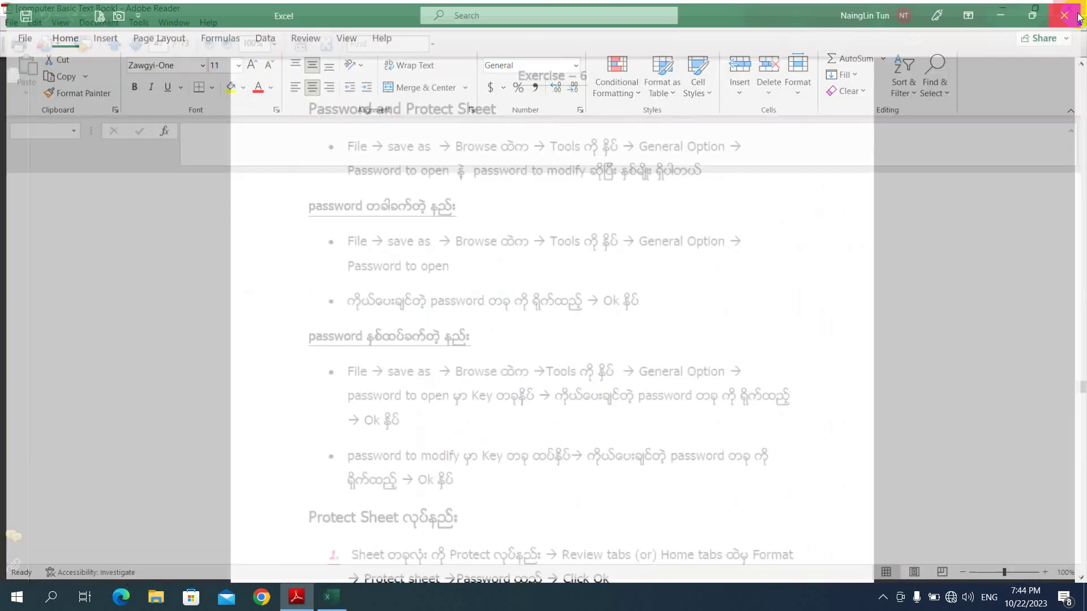
{"action": "left_click", "coordinate": [1001, 10]}
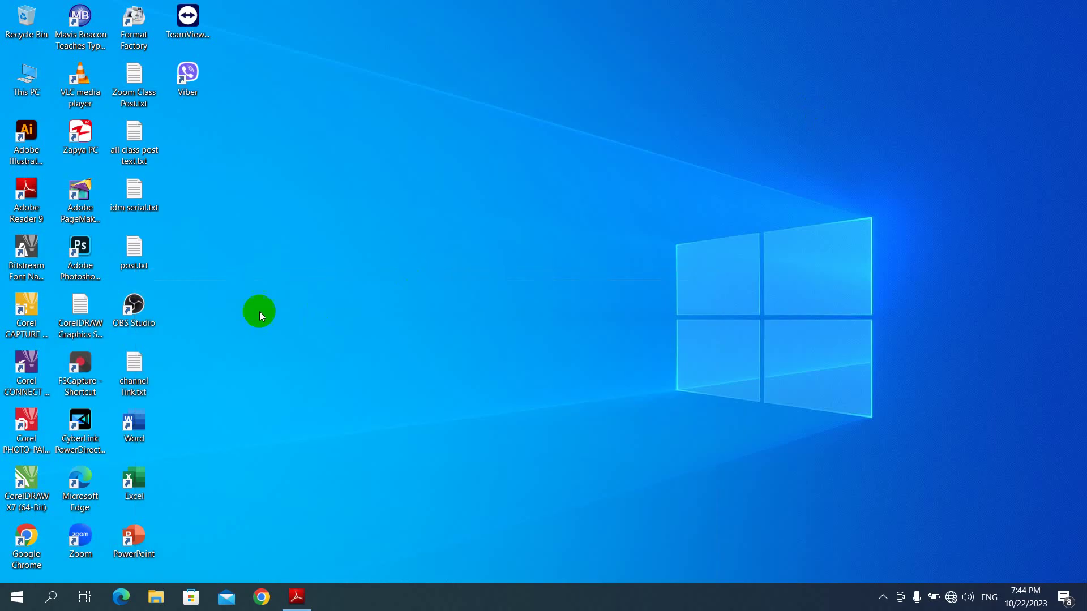
{"action": "right_click", "coordinate": [256, 293]}
{"action": "left_click", "coordinate": [270, 318]}
In File Explorer's Documents folder, find and open Store Dec 17.xlsx
{"action": "key", "text": "super+e"}
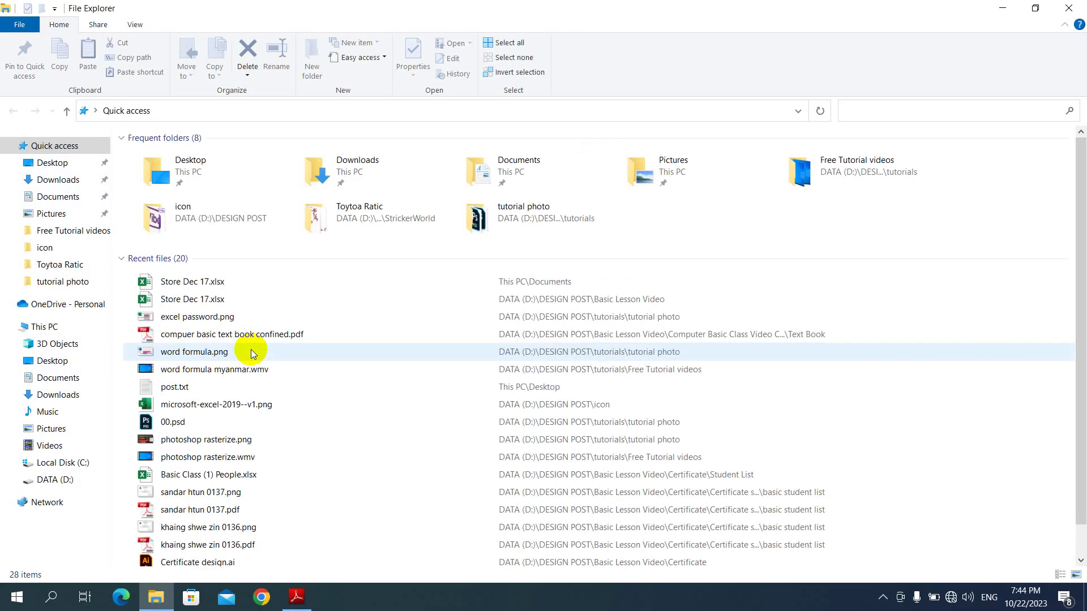
{"action": "left_click", "coordinate": [57, 197]}
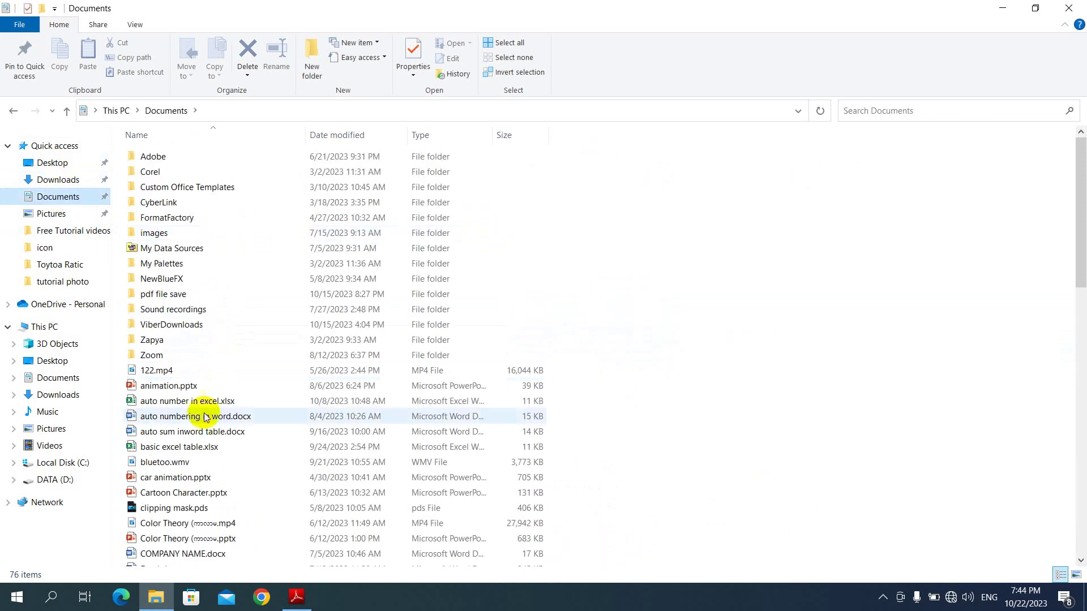
{"action": "scroll", "coordinate": [198, 430], "scroll_direction": "down", "scroll_amount": 4}
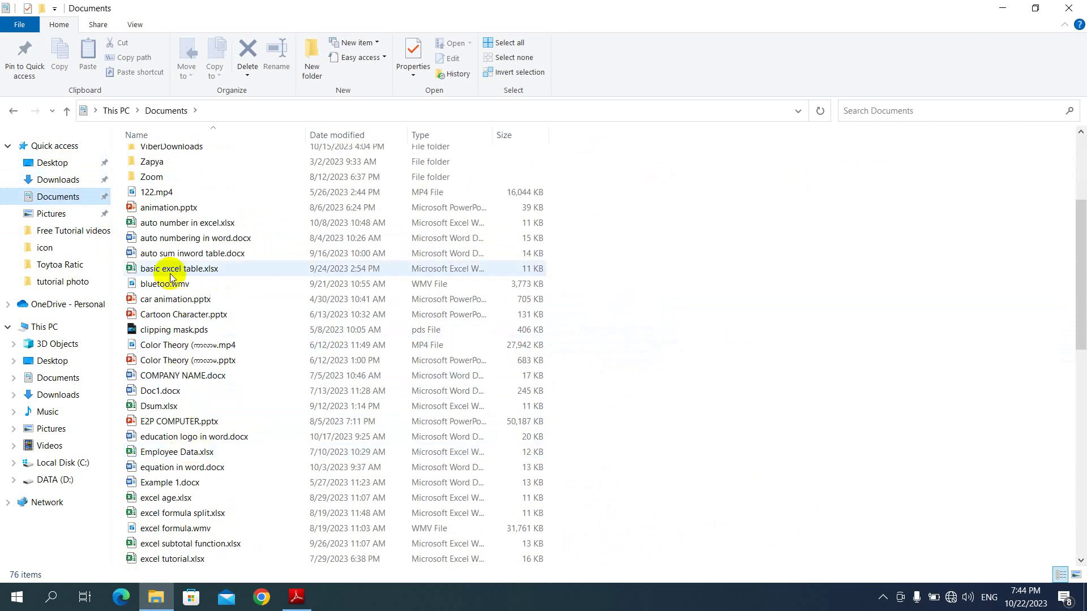
{"action": "scroll", "coordinate": [158, 351], "scroll_direction": "down", "scroll_amount": 3}
{"action": "scroll", "coordinate": [159, 447], "scroll_direction": "down", "scroll_amount": 2}
{"action": "scroll", "coordinate": [158, 452], "scroll_direction": "down", "scroll_amount": 1}
{"action": "scroll", "coordinate": [153, 453], "scroll_direction": "down", "scroll_amount": 3}
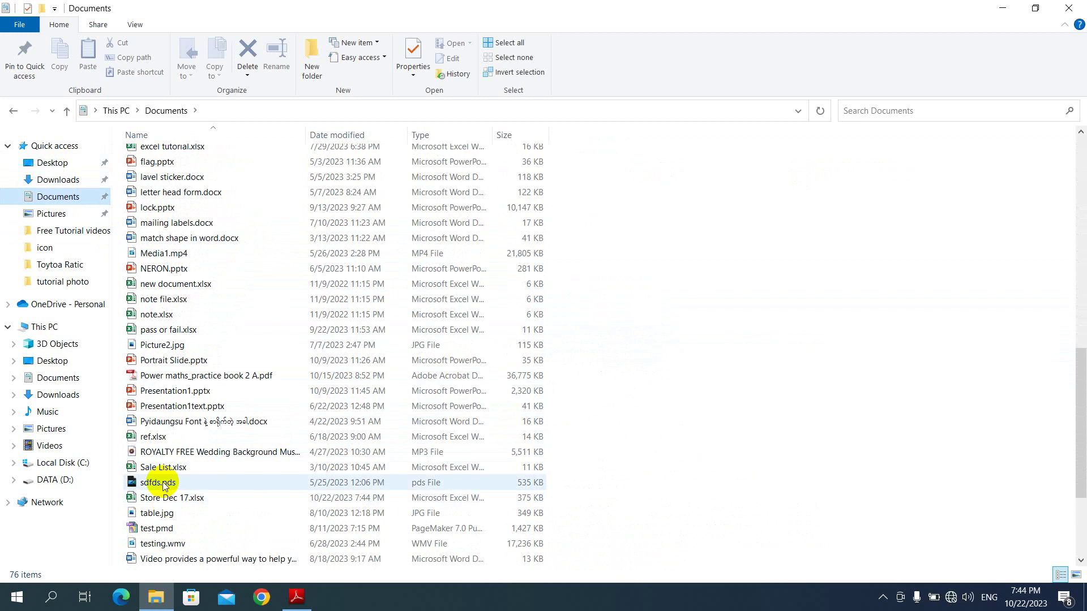
{"action": "scroll", "coordinate": [152, 476], "scroll_direction": "down", "scroll_amount": 1}
{"action": "mouse_move", "coordinate": [172, 452]}
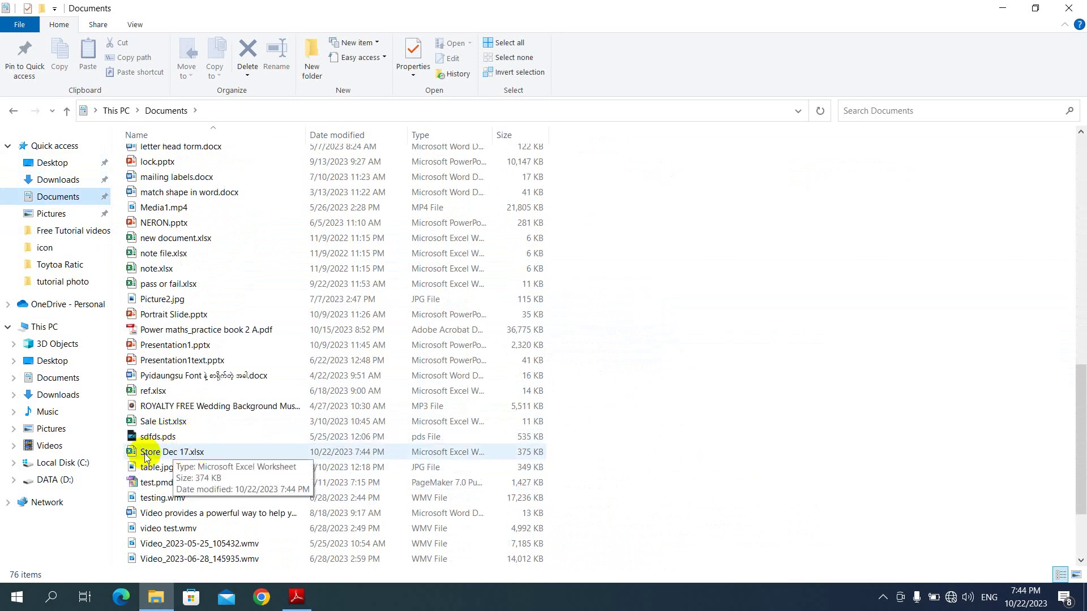
{"action": "left_click", "coordinate": [187, 453]}
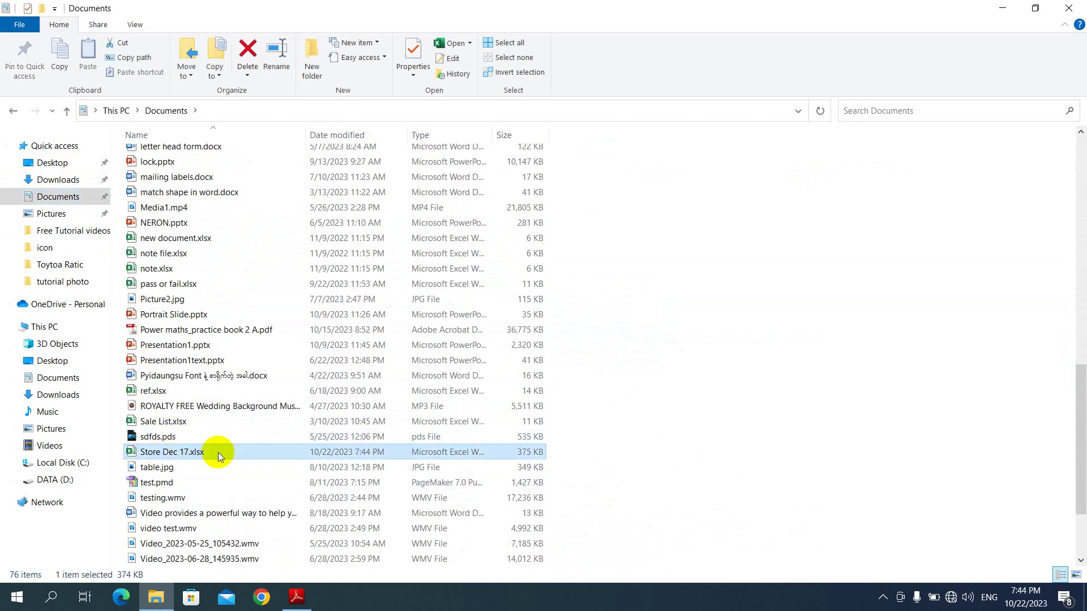
{"action": "double_click", "coordinate": [219, 453]}
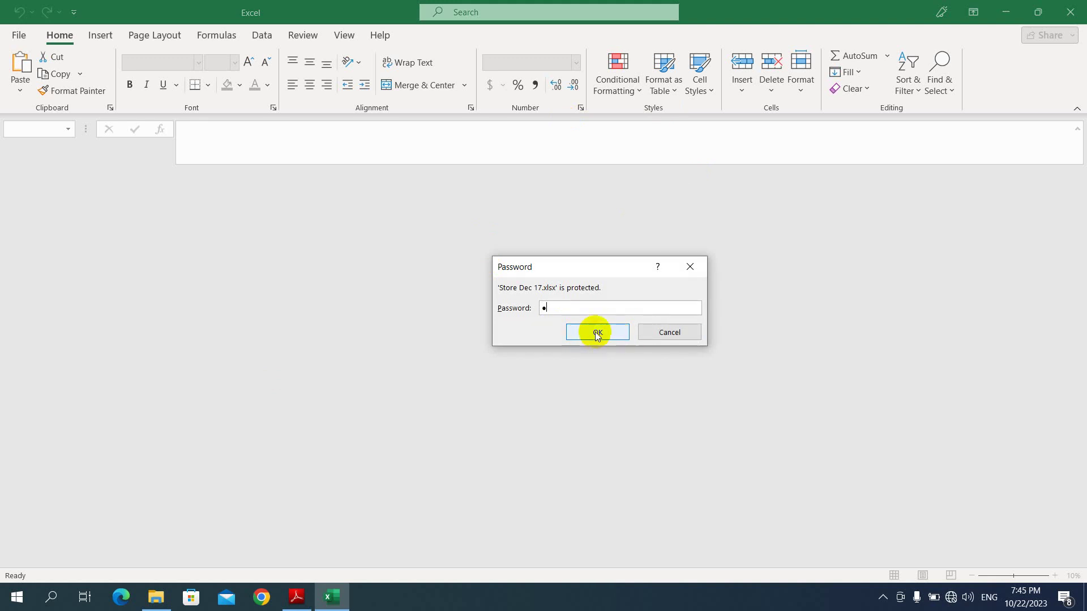
Submit the password, select cell K4, and dismiss the Office updates notice
{"action": "left_click", "coordinate": [596, 332]}
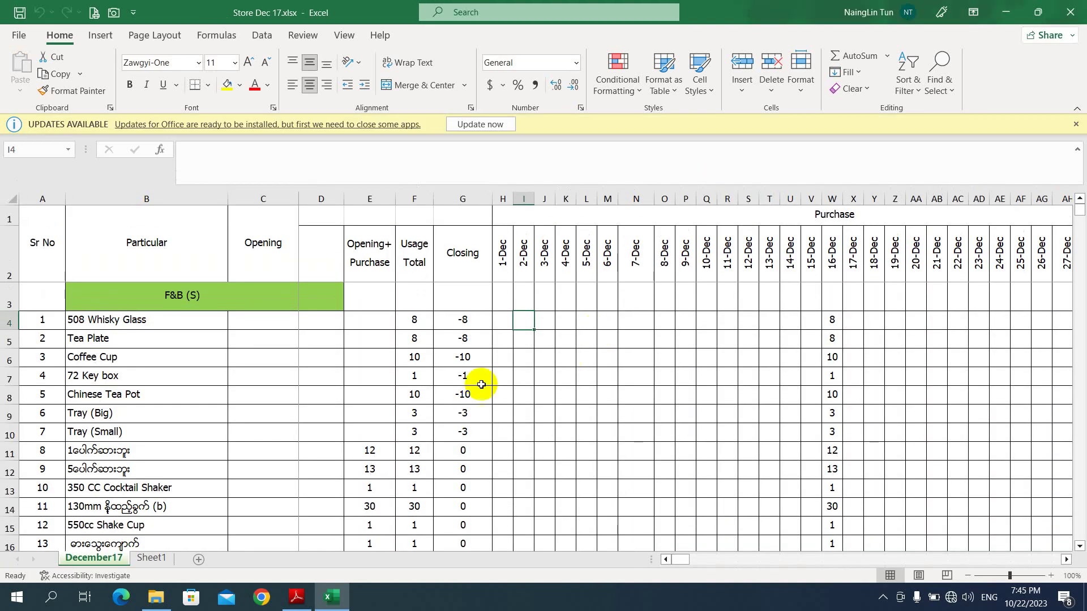
{"action": "left_click", "coordinate": [565, 318]}
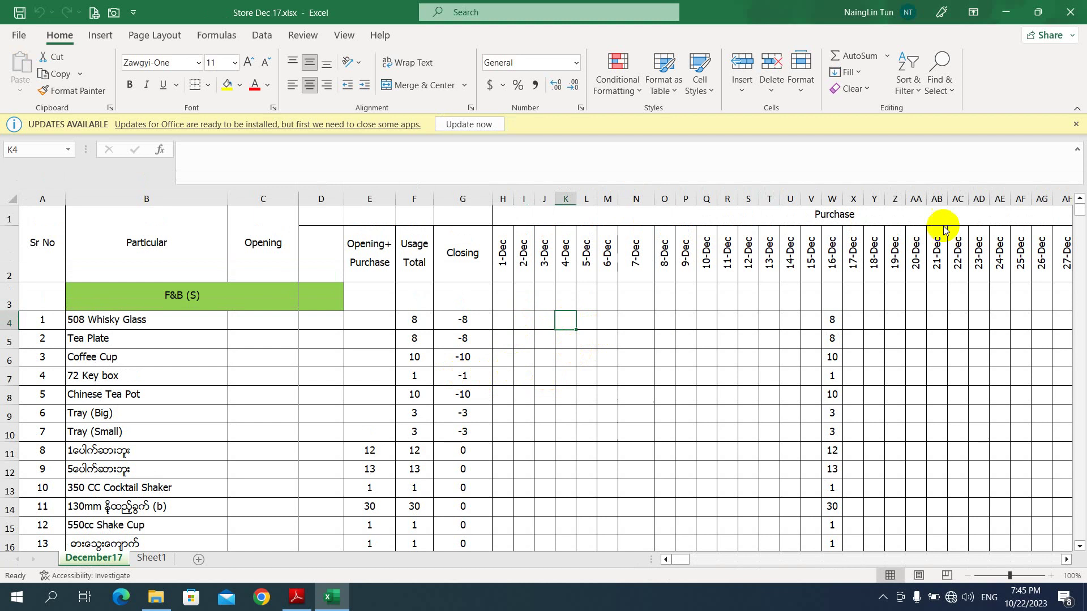
{"action": "left_click", "coordinate": [1075, 124]}
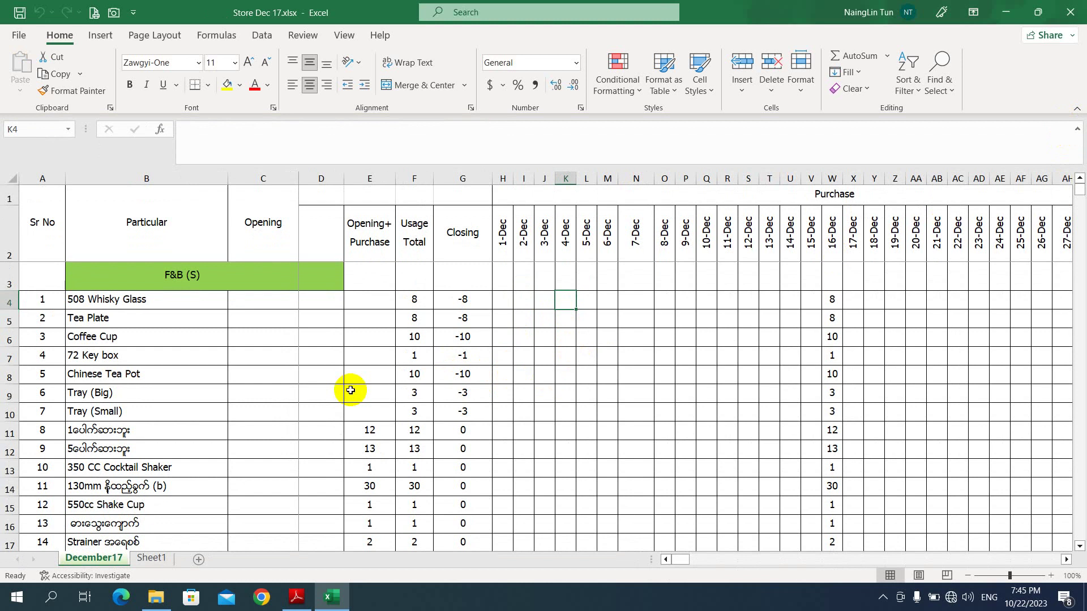
Clear the opening password in General Options and replace the Documents copy of Store Dec 17.xlsx
{"action": "left_click", "coordinate": [17, 36]}
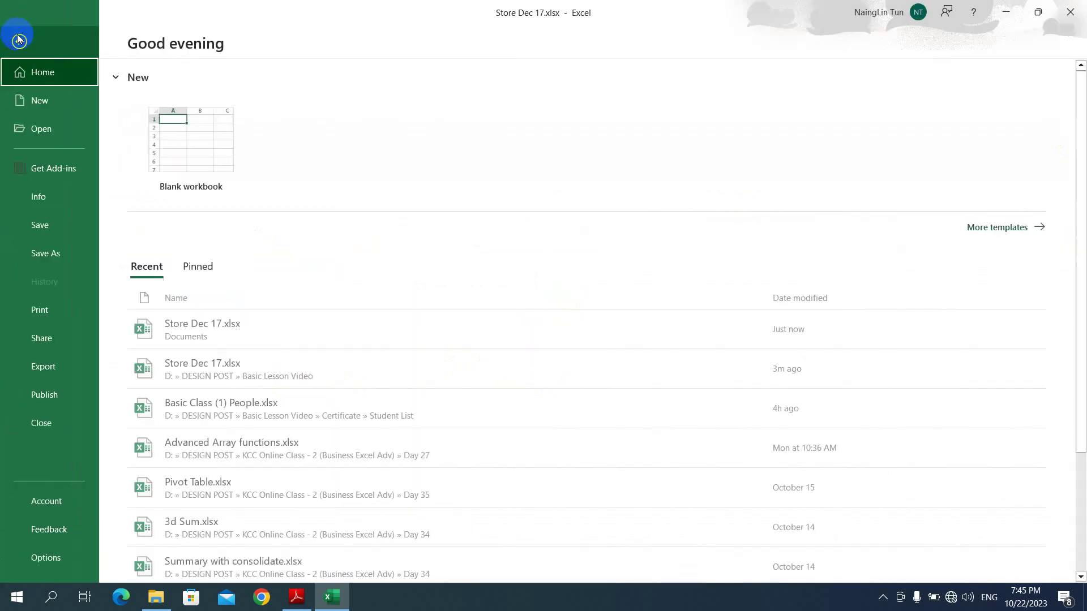
{"action": "left_click", "coordinate": [49, 258]}
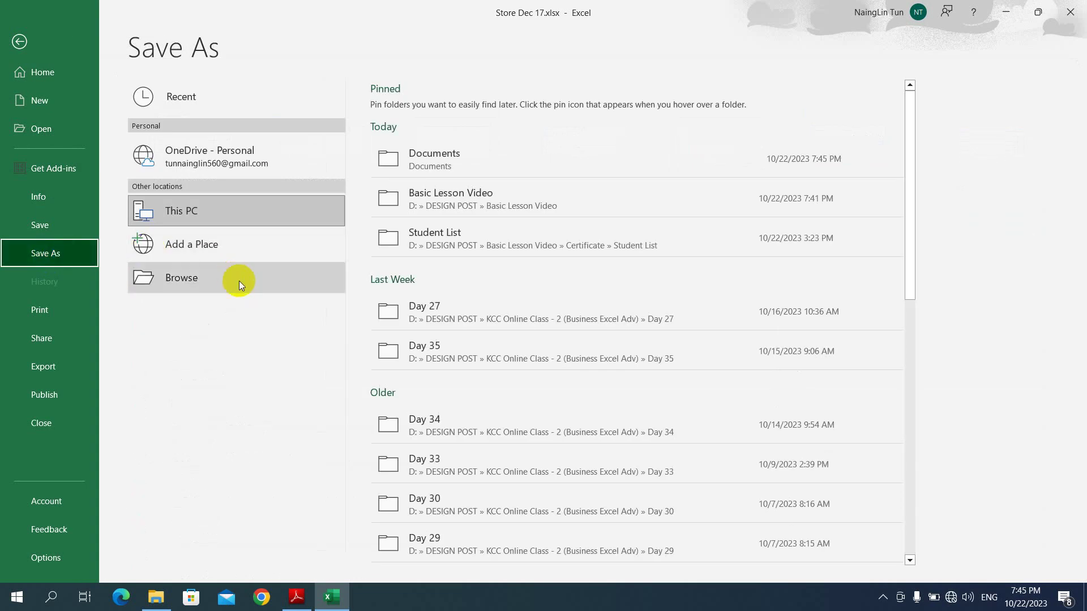
{"action": "left_click", "coordinate": [239, 279]}
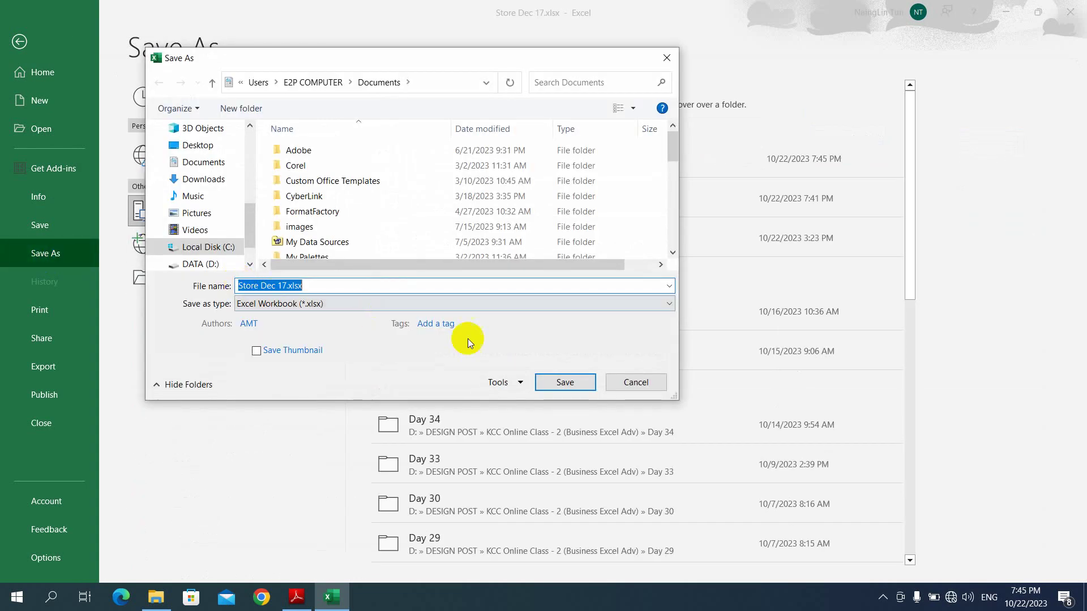
{"action": "left_click", "coordinate": [500, 382]}
{"action": "left_click", "coordinate": [530, 425]}
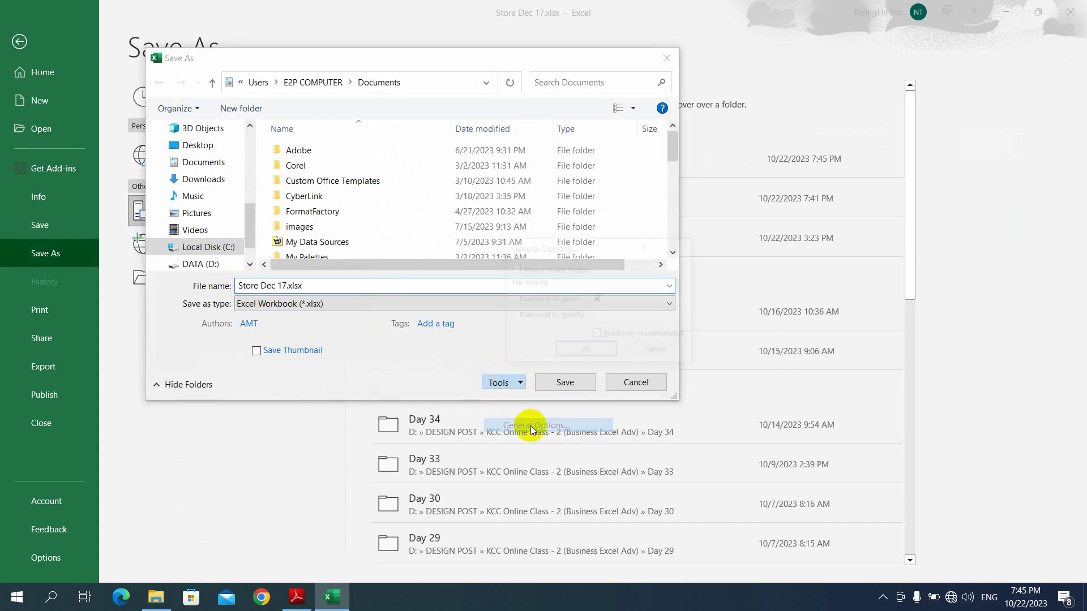
{"action": "left_click", "coordinate": [597, 298]}
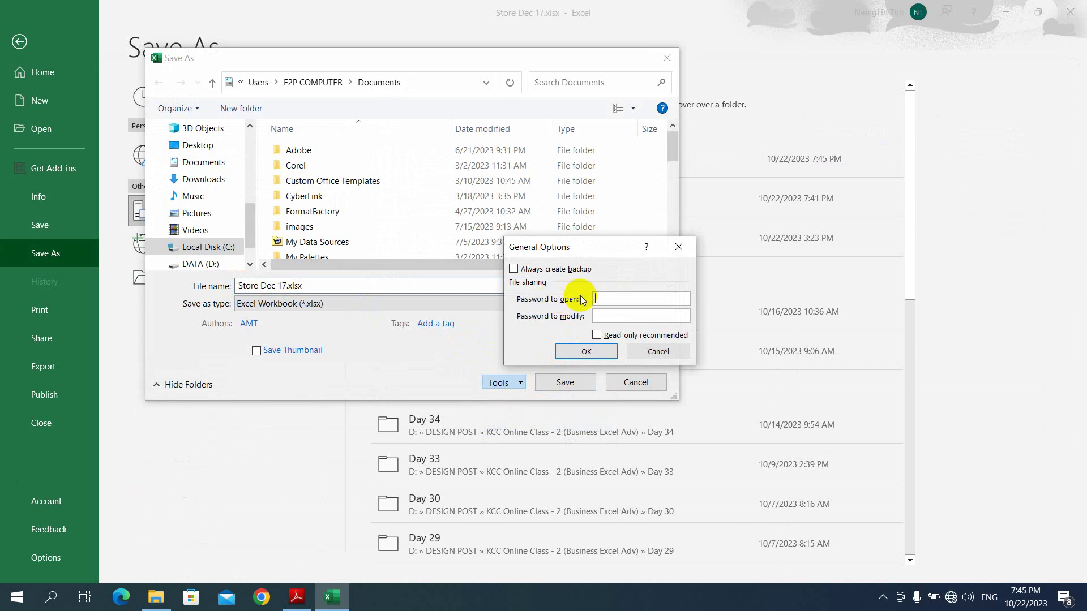
{"action": "left_click", "coordinate": [588, 351]}
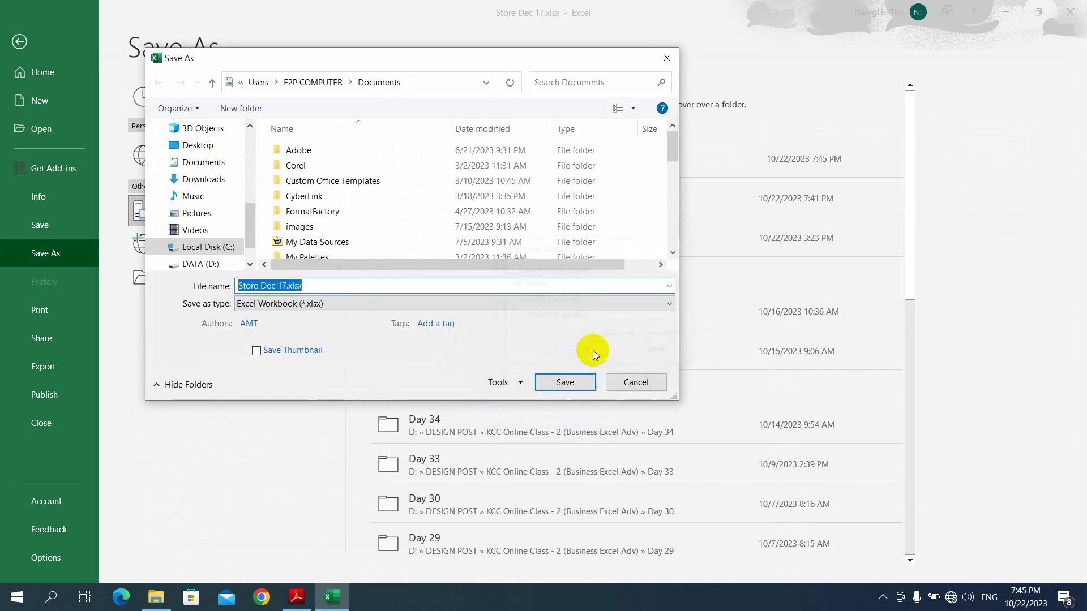
{"action": "left_click", "coordinate": [566, 383]}
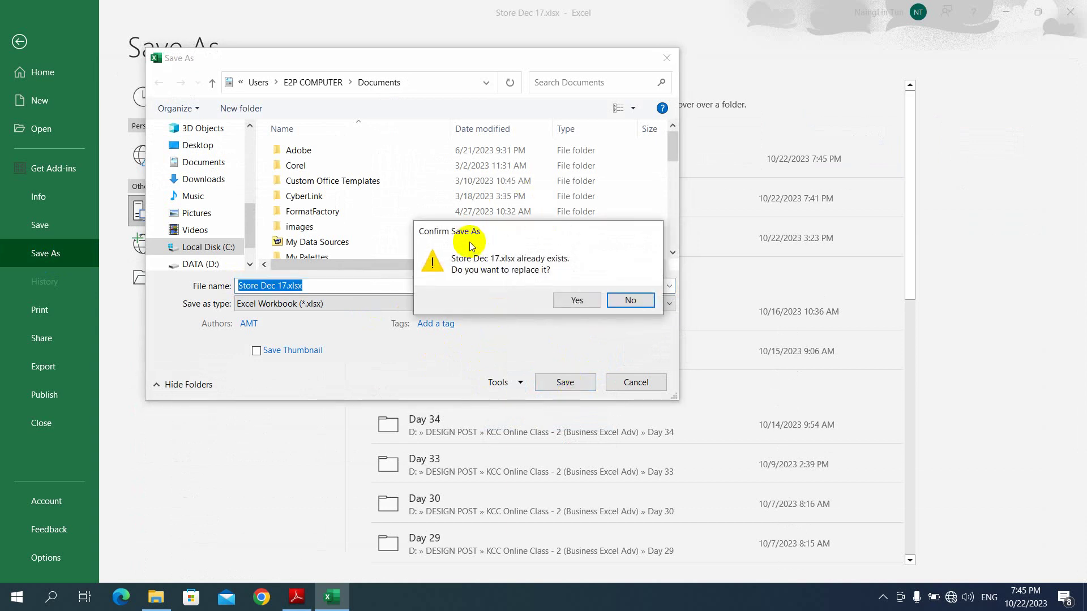
{"action": "left_click", "coordinate": [577, 300]}
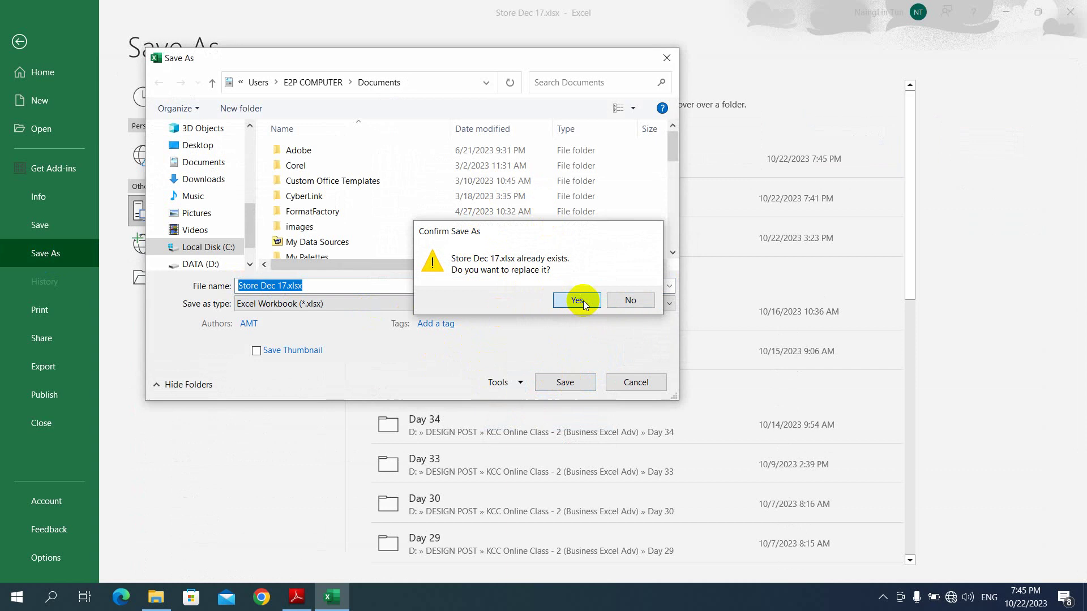
Close Excel, reopen Store Dec 17.xlsx without a password, dismiss the updates notice, and select L7
{"action": "left_click", "coordinate": [1066, 12]}
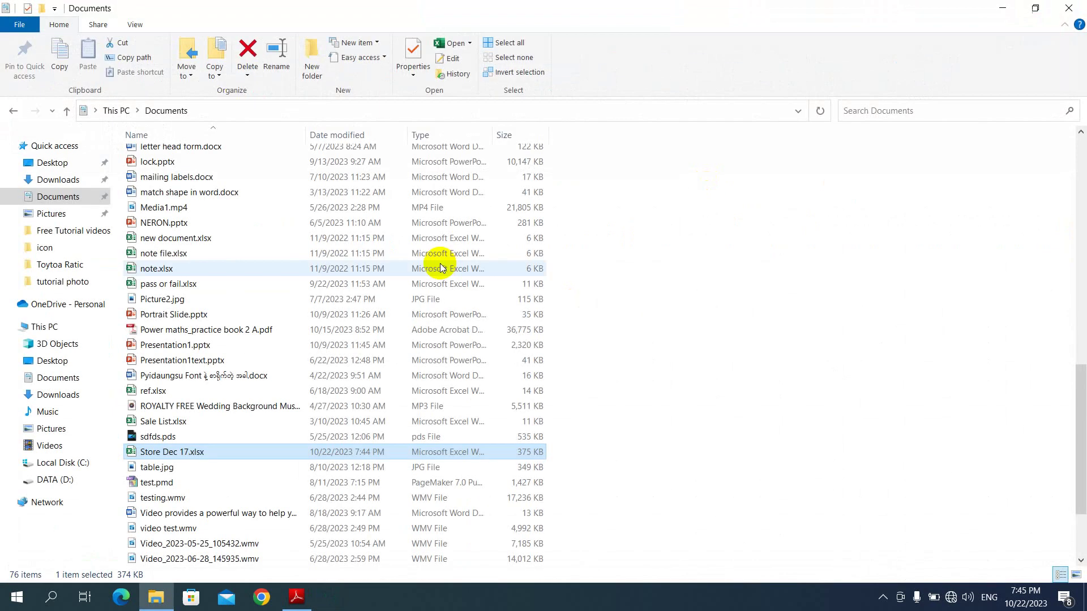
{"action": "double_click", "coordinate": [212, 447]}
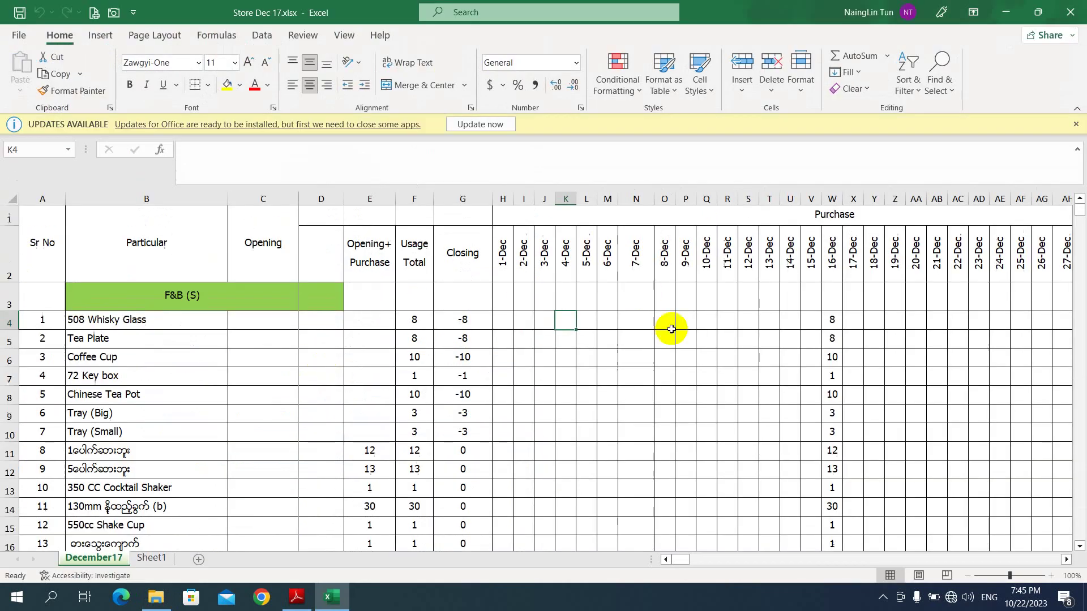
{"action": "left_click", "coordinate": [1075, 125]}
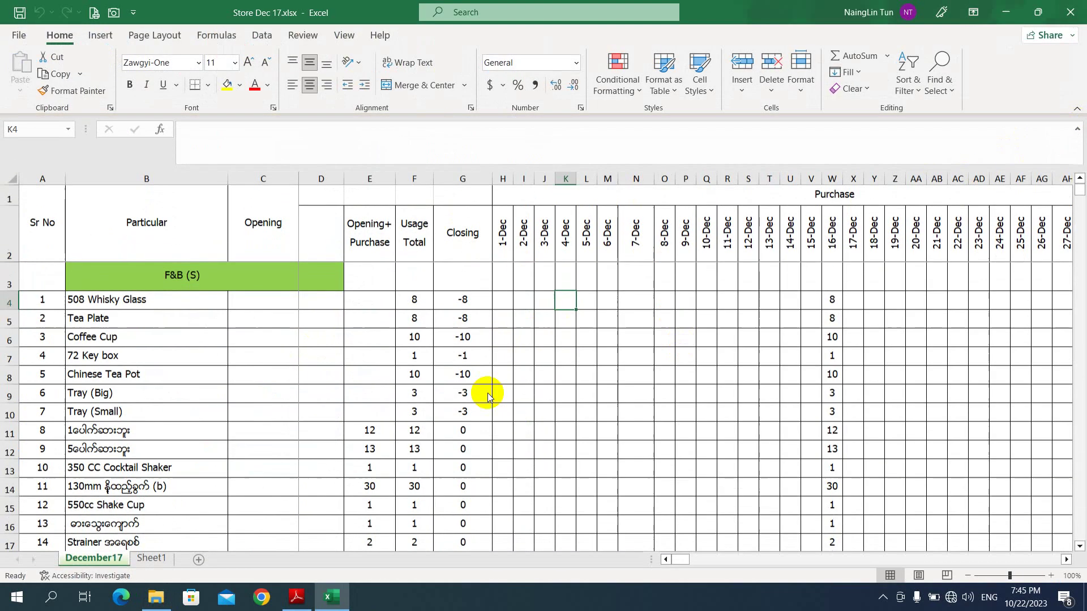
{"action": "left_click", "coordinate": [583, 351]}
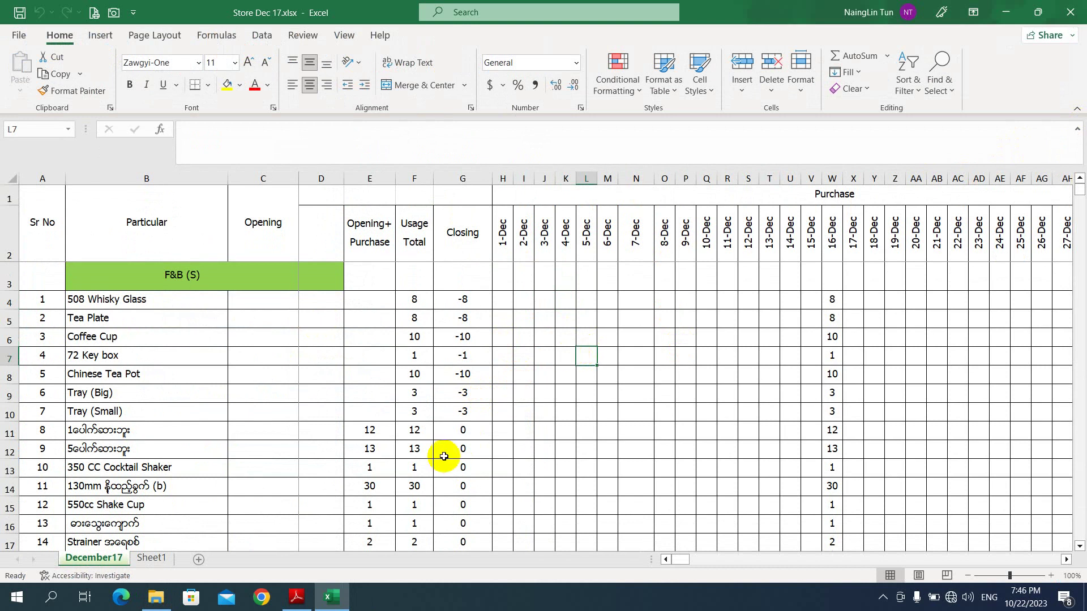
{"action": "left_click", "coordinate": [296, 597]}
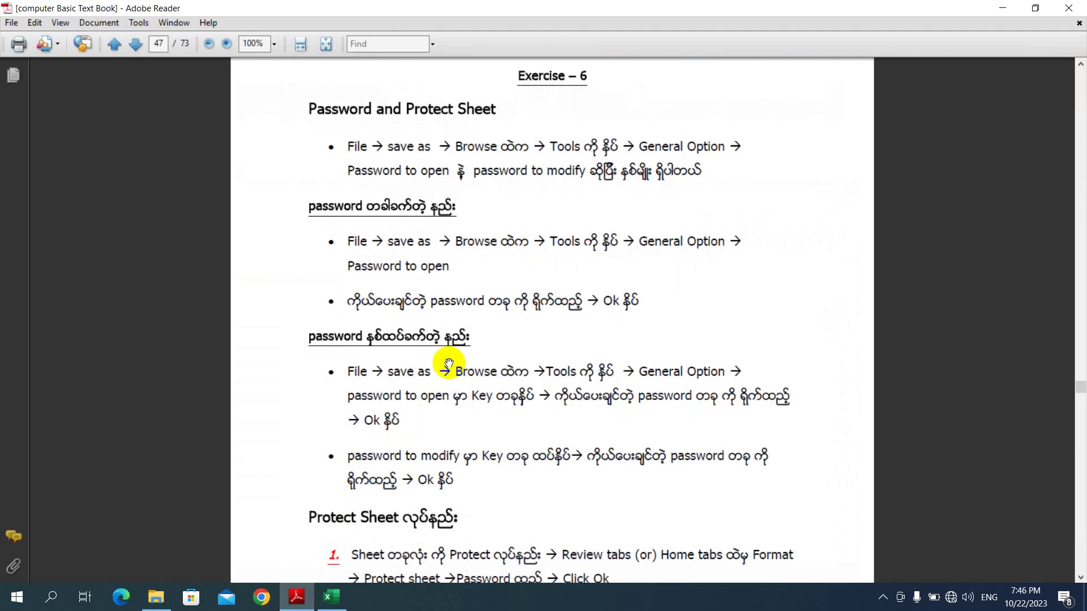
{"action": "scroll", "coordinate": [396, 351], "scroll_direction": "down", "scroll_amount": 3}
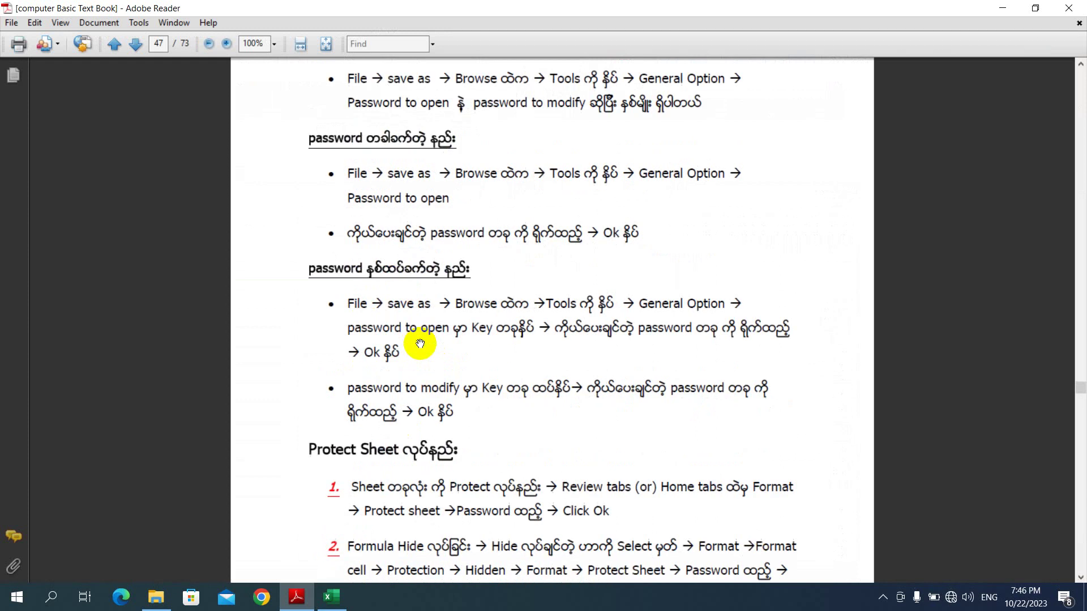
{"action": "scroll", "coordinate": [429, 307], "scroll_direction": "down", "scroll_amount": 1}
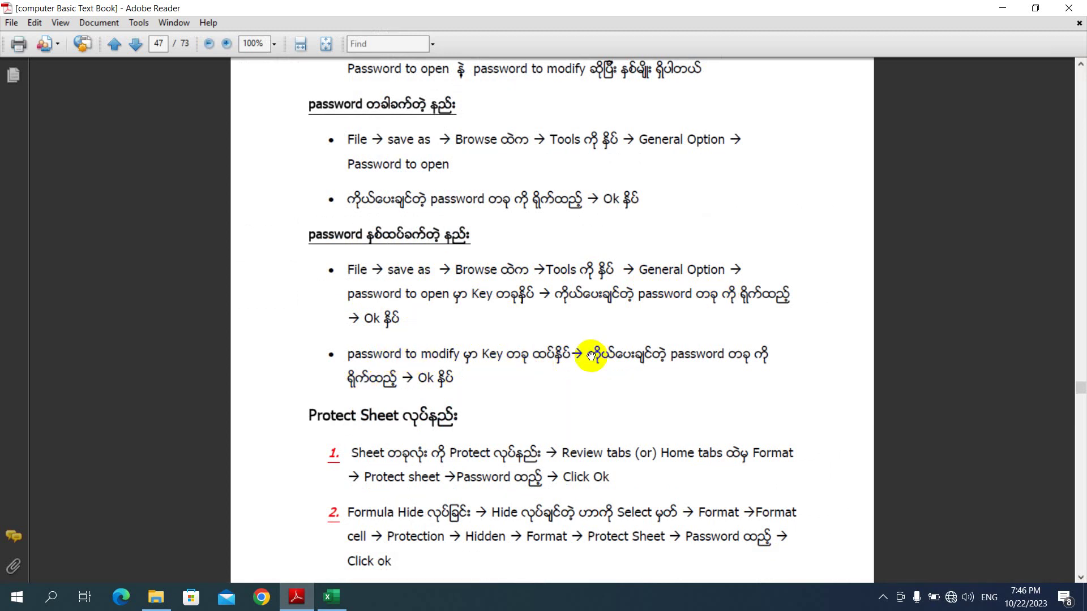
{"action": "left_click", "coordinate": [342, 604]}
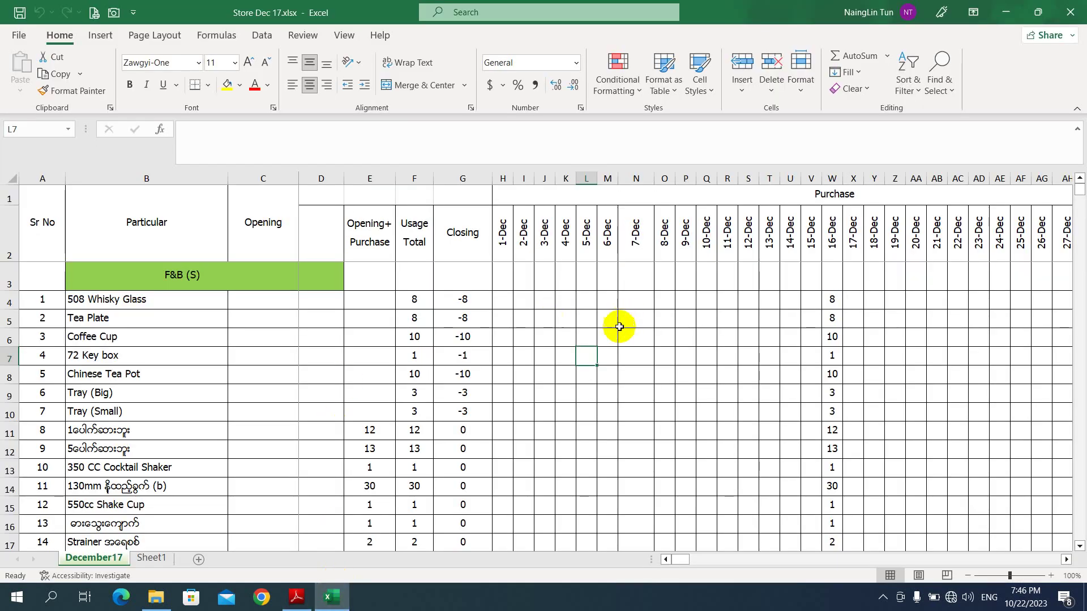
{"action": "left_click", "coordinate": [615, 334]}
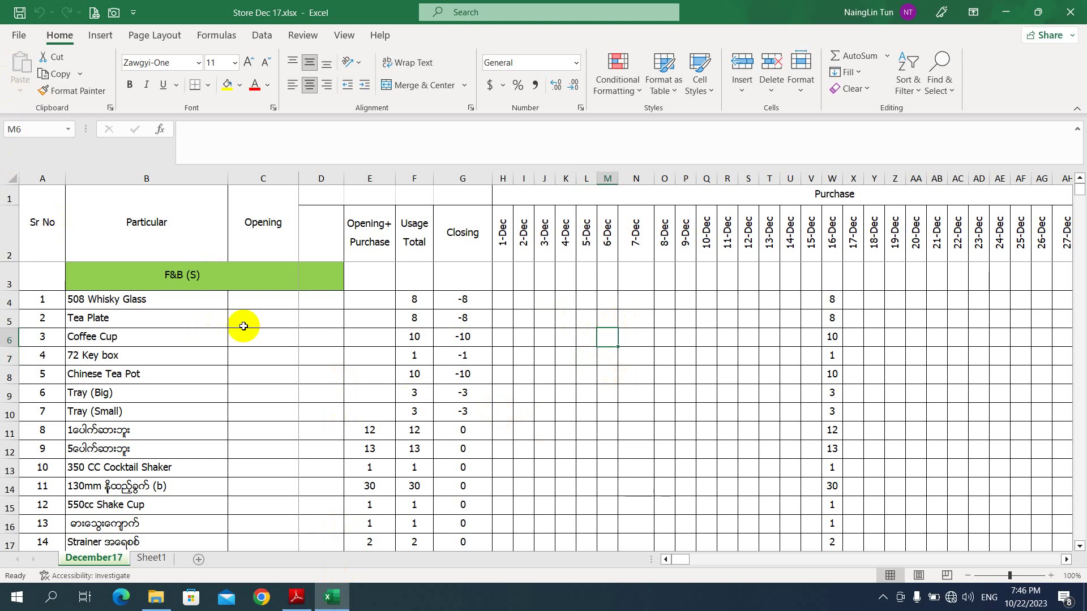
Bring up General Options from the Save As dialog for Store Dec 17.xlsx
{"action": "left_click", "coordinate": [18, 36]}
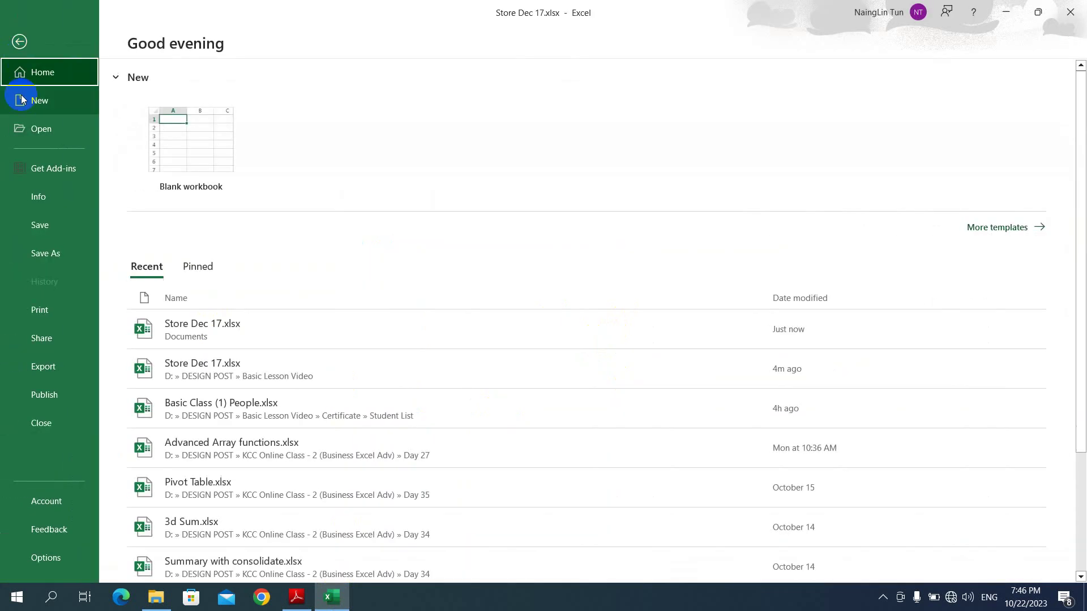
{"action": "left_click", "coordinate": [62, 258]}
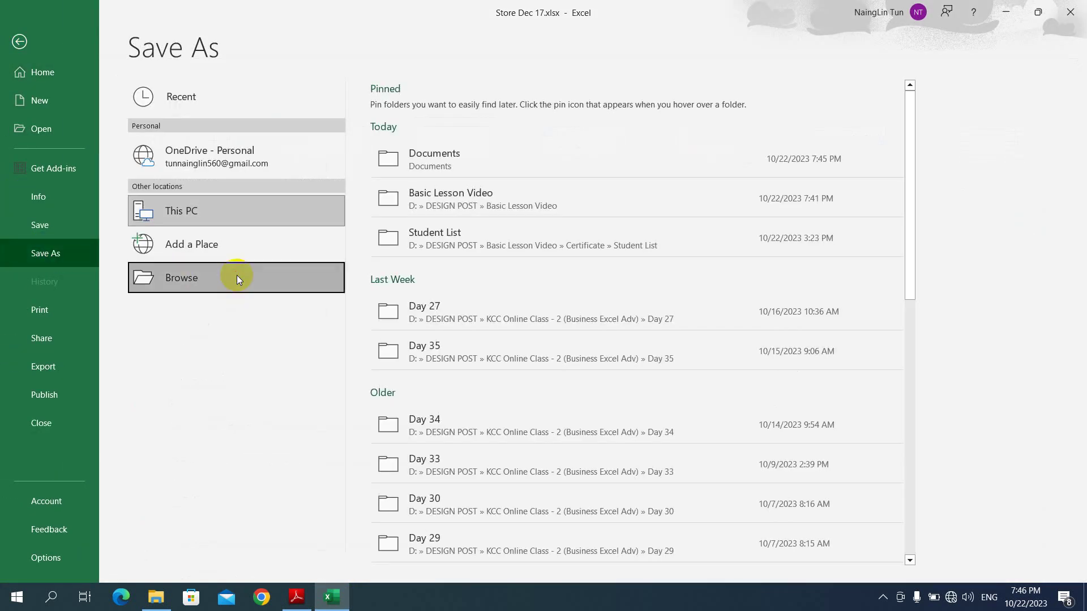
{"action": "left_click", "coordinate": [236, 278]}
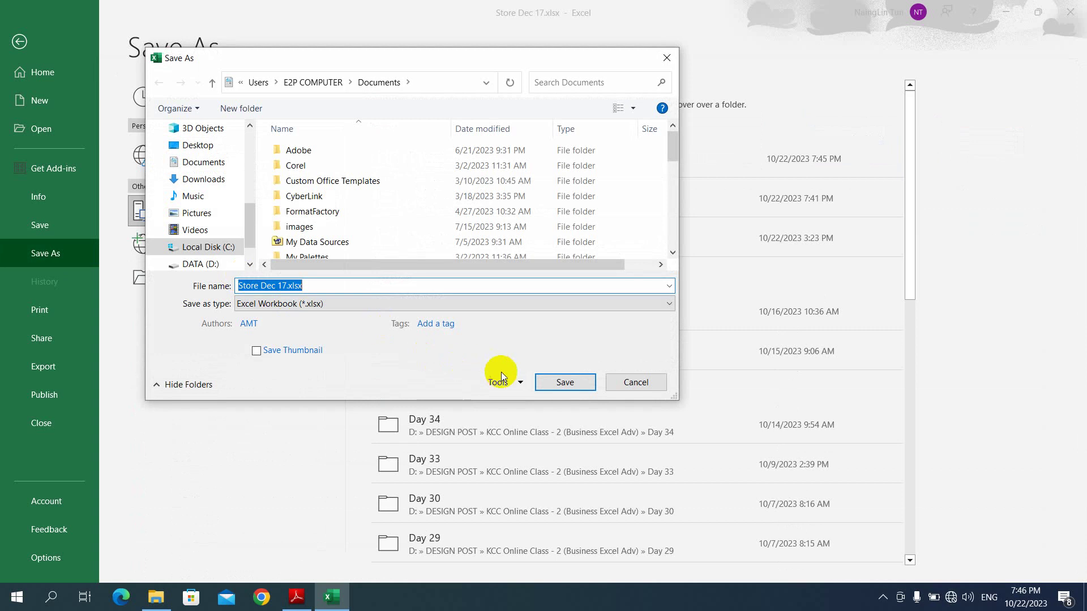
{"action": "left_click", "coordinate": [501, 378]}
{"action": "left_click", "coordinate": [518, 424]}
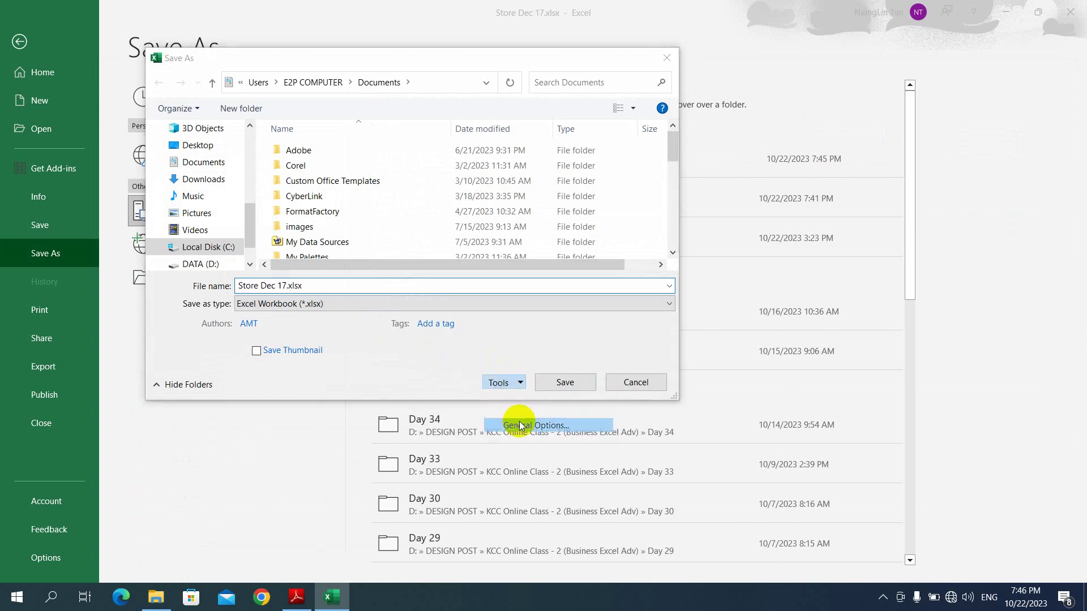
Set a password to open and a password to modify, confirm both, and replace the existing file
{"action": "left_click", "coordinate": [608, 296]}
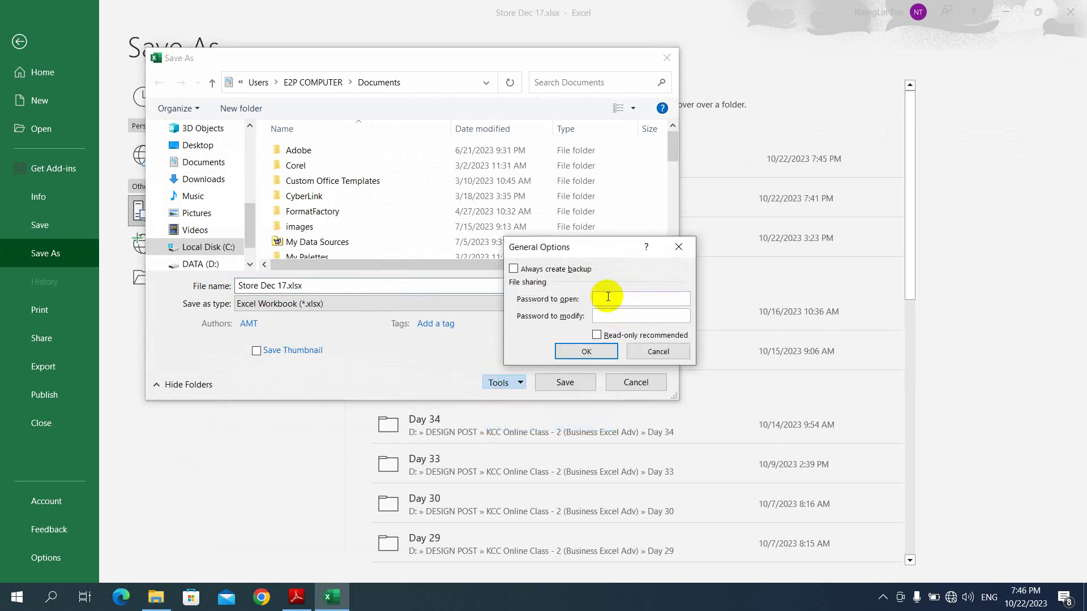
{"action": "left_click", "coordinate": [605, 298]}
{"action": "left_click", "coordinate": [601, 315]}
{"action": "left_click", "coordinate": [596, 352]}
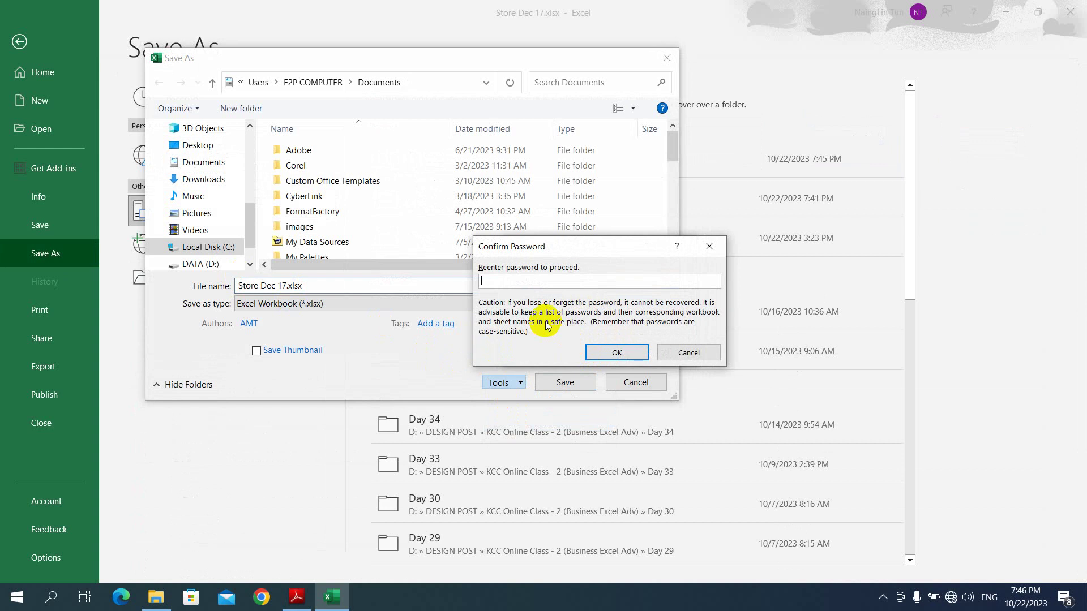
{"action": "key", "text": "Return"}
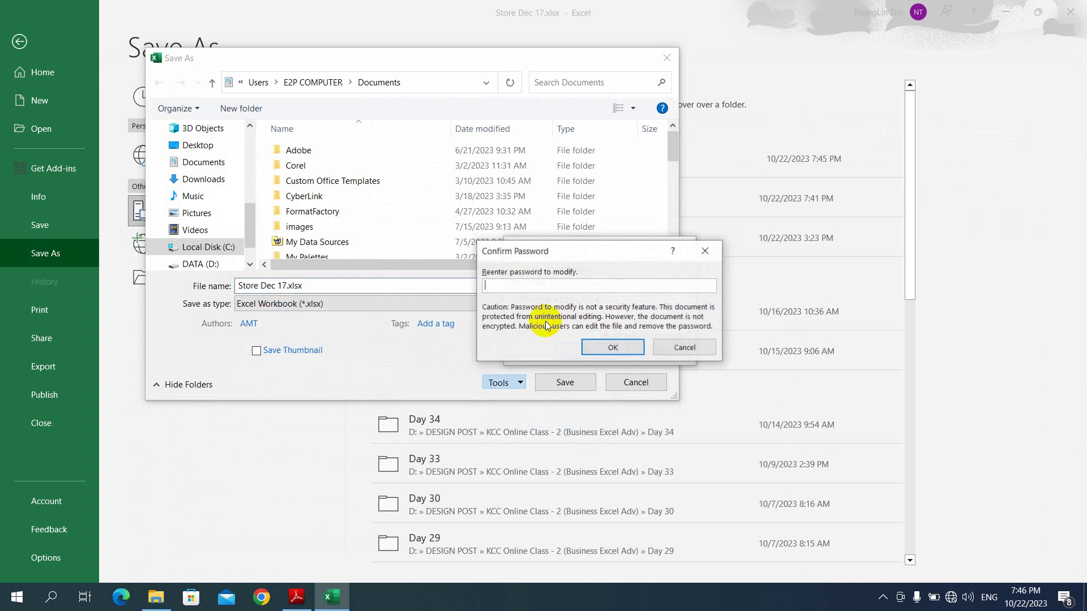
{"action": "key", "text": "Return"}
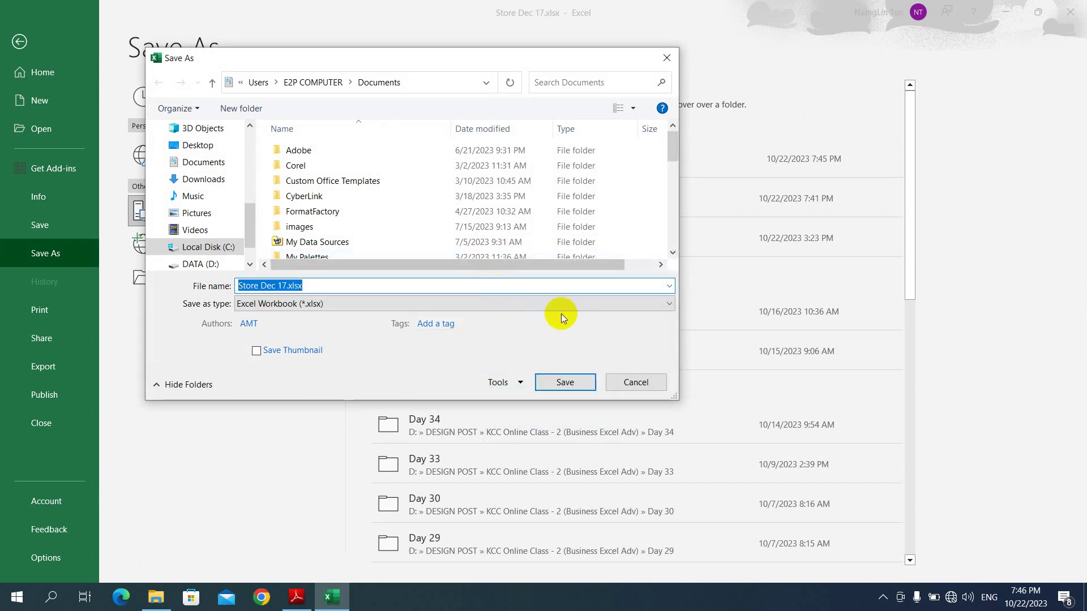
{"action": "left_click", "coordinate": [570, 384]}
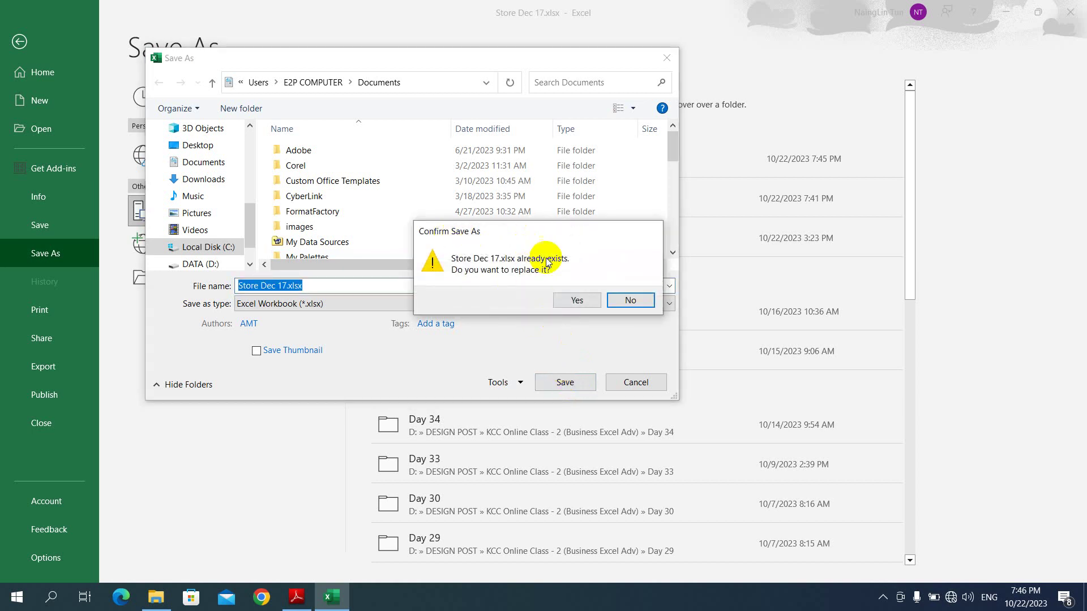
{"action": "left_click", "coordinate": [575, 300]}
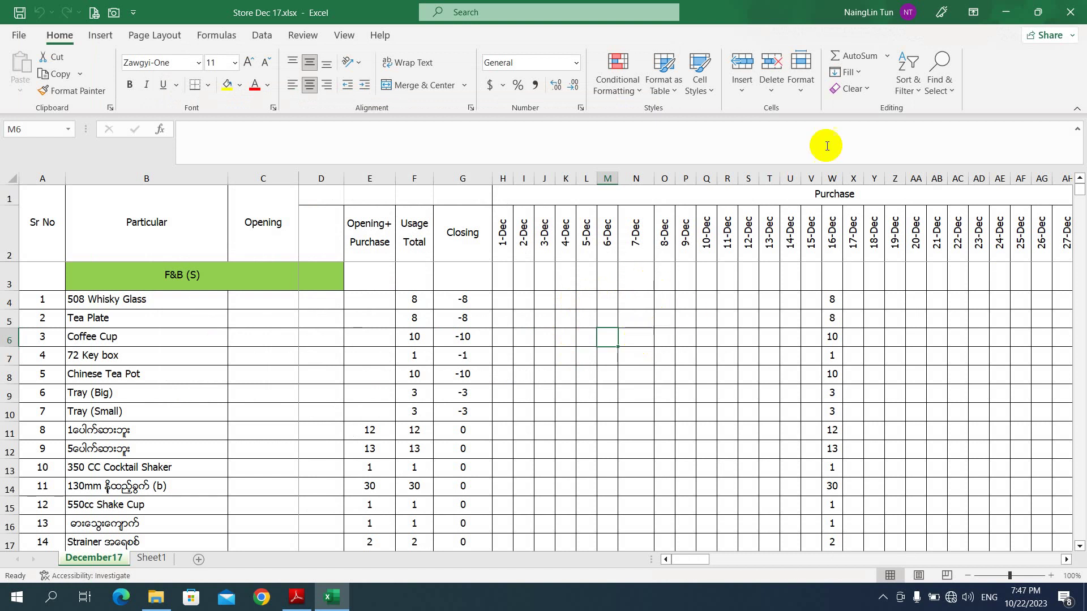
Close Excel and reopen Store Dec 17.xlsx from the Documents folder window
{"action": "left_click", "coordinate": [1069, 12]}
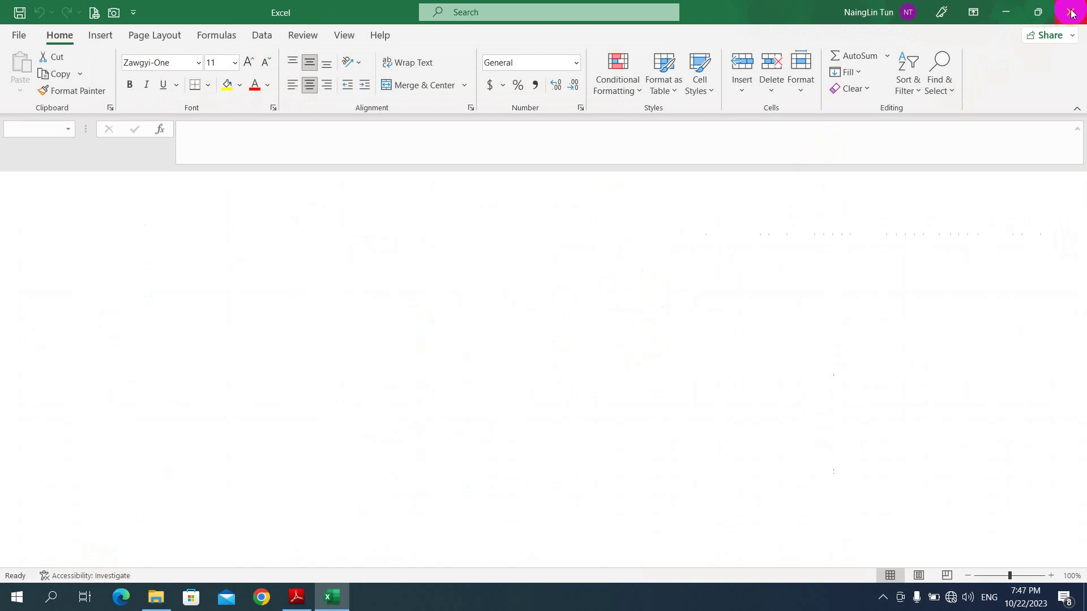
{"action": "left_click", "coordinate": [155, 597]}
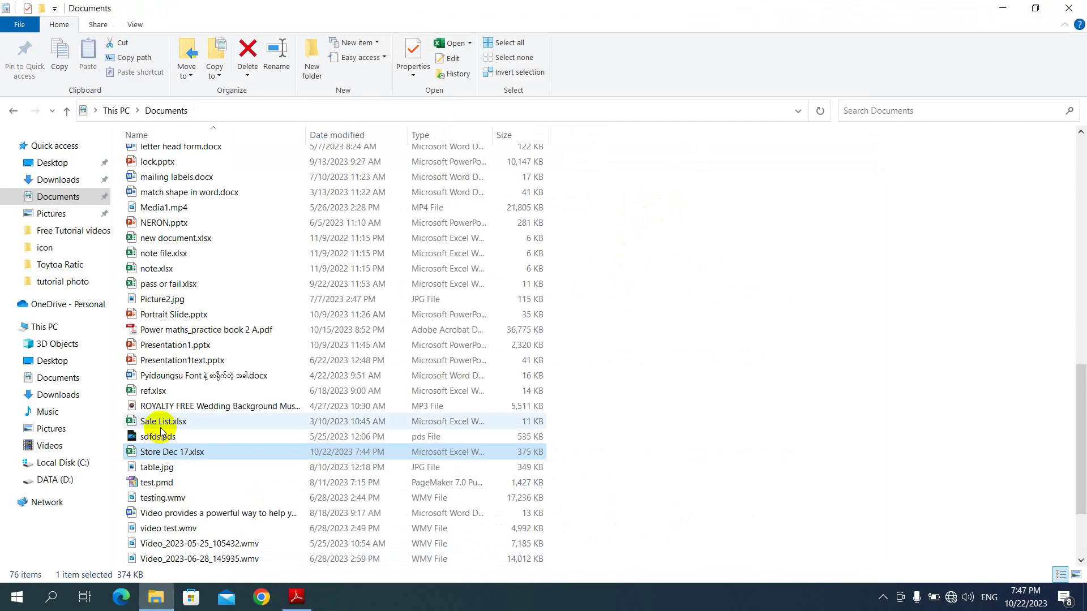
{"action": "double_click", "coordinate": [223, 450]}
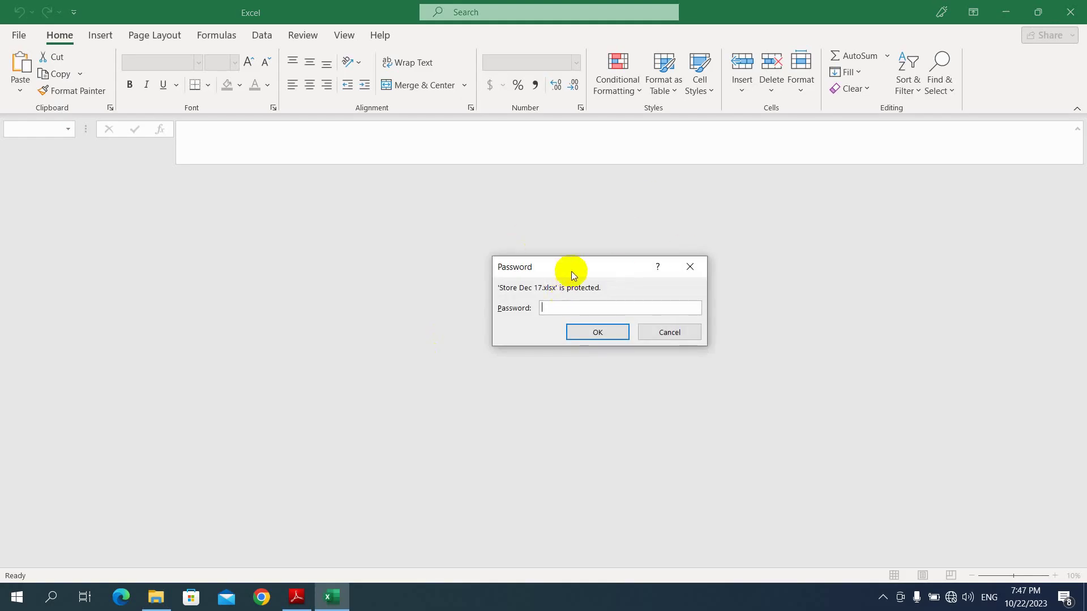
Enter the open and modify passwords, then dismiss the updates notice on the December17 sheet
{"action": "left_click_drag", "start_coordinate": [572, 263], "coordinate": [587, 240]}
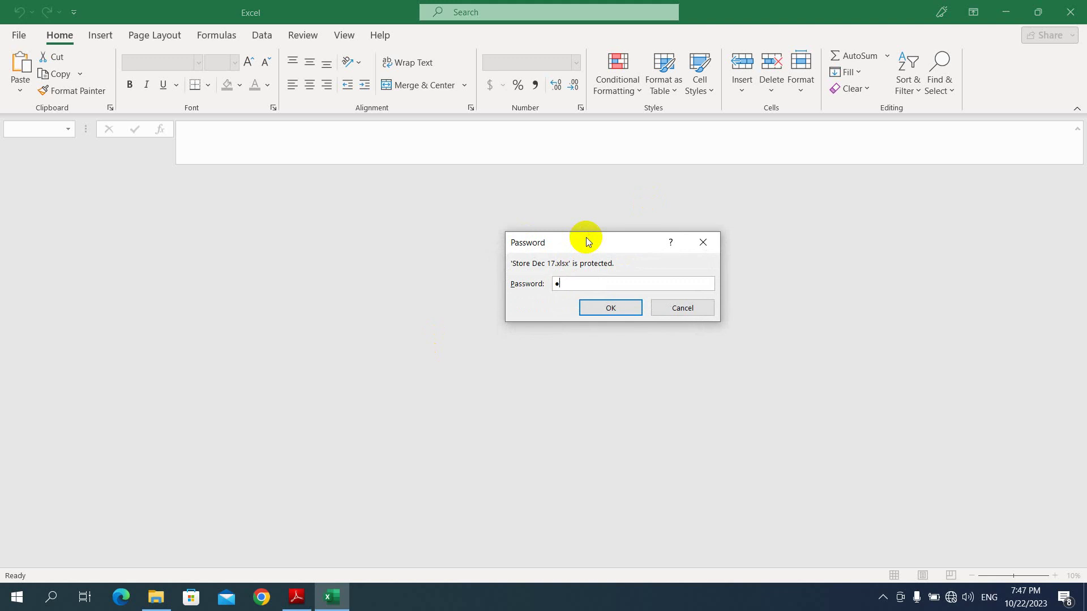
{"action": "key", "text": "Return"}
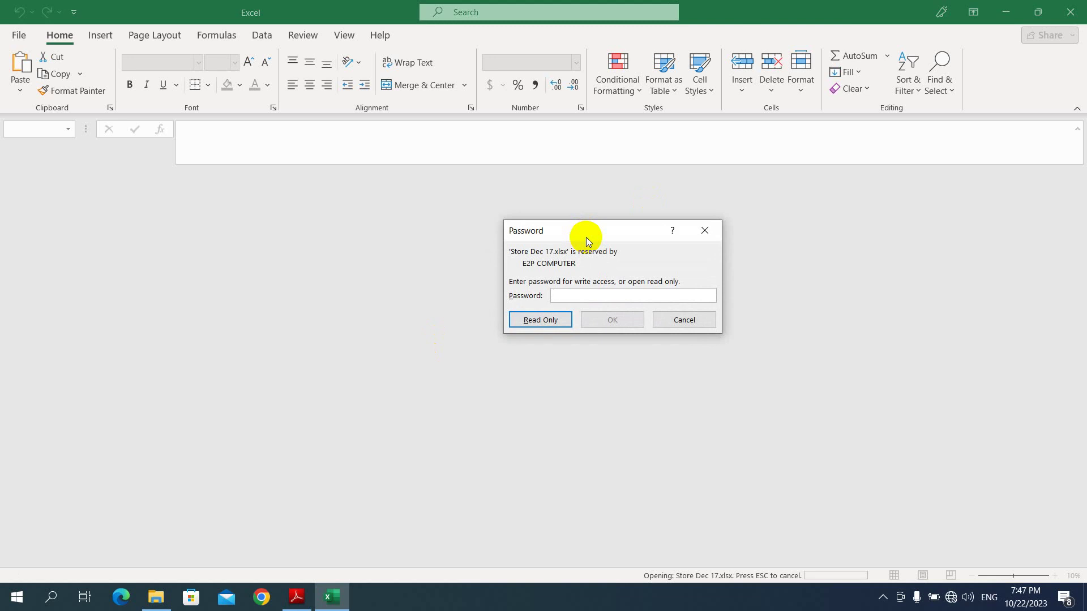
{"action": "type", "text": "•"}
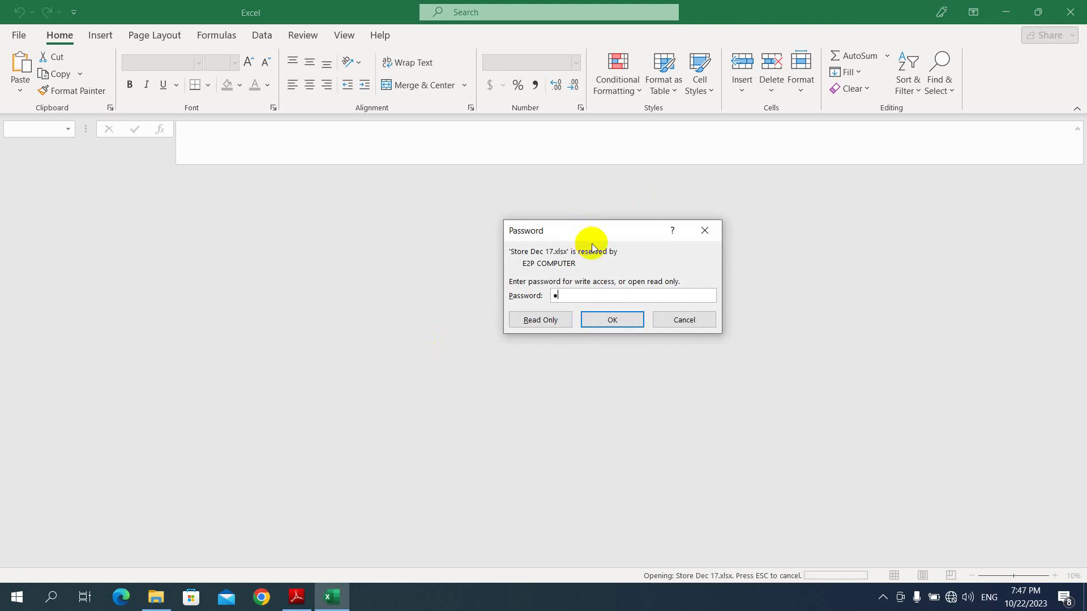
{"action": "left_click", "coordinate": [614, 320]}
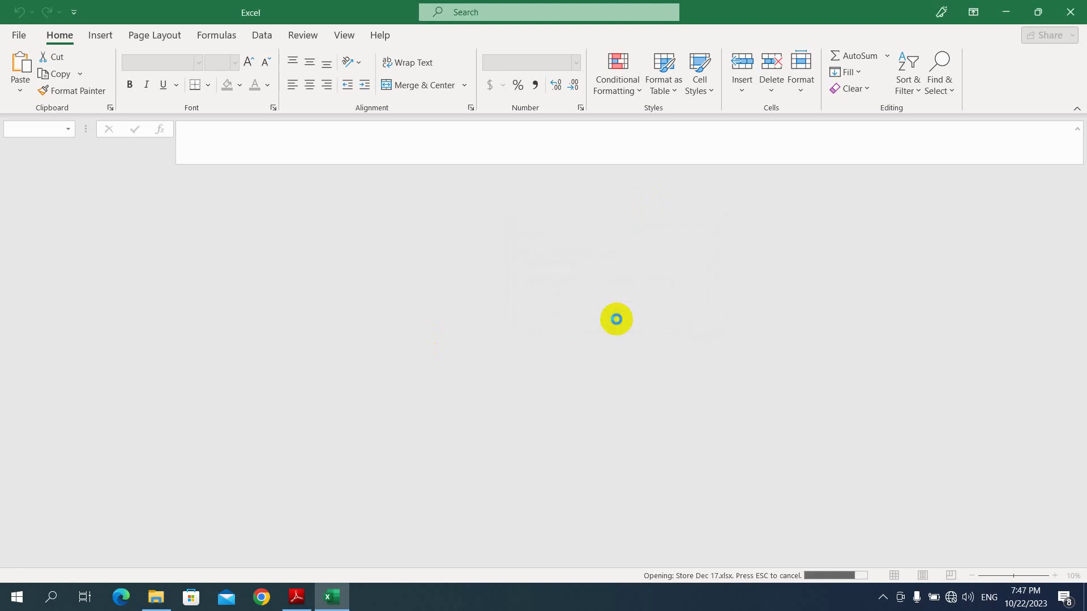
{"action": "left_click", "coordinate": [557, 335]}
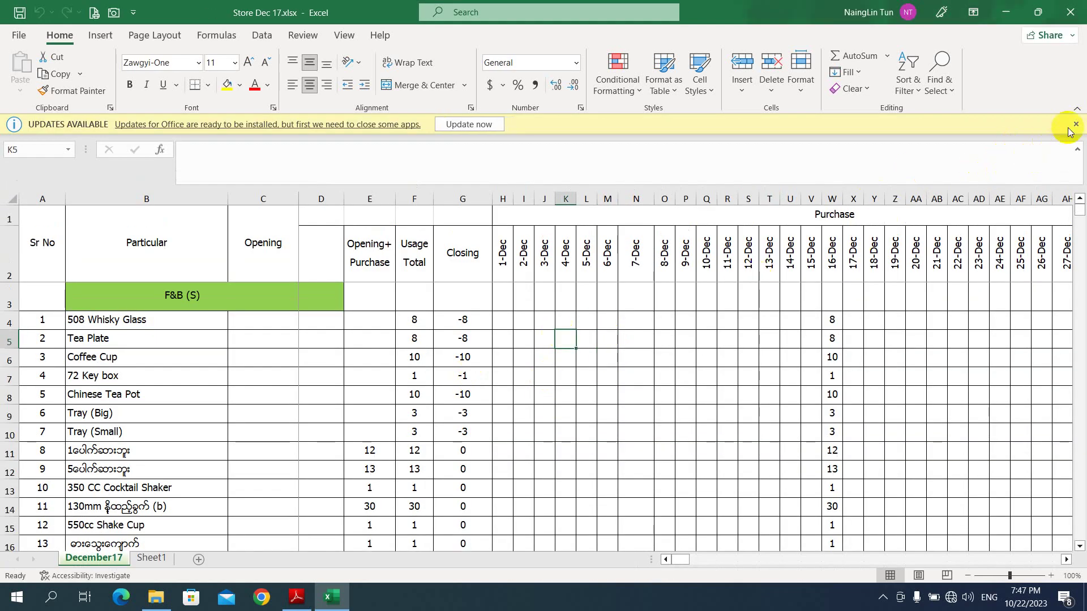
{"action": "left_click", "coordinate": [1075, 123]}
{"action": "left_click", "coordinate": [566, 354]}
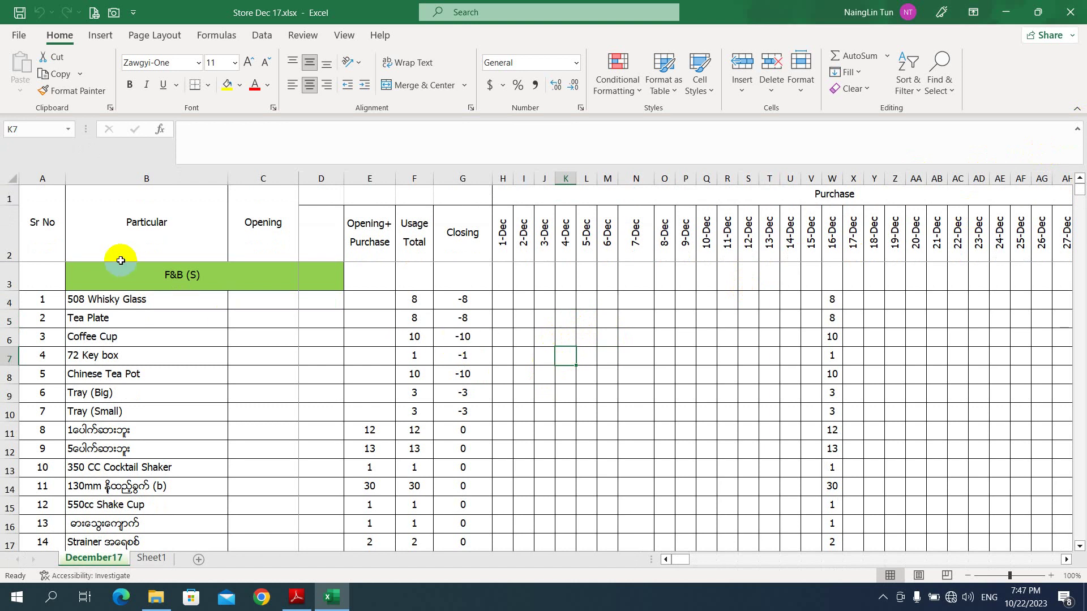
Clear the password to open in General Options and save over the existing Store Dec 17.xlsx
{"action": "left_click", "coordinate": [22, 36]}
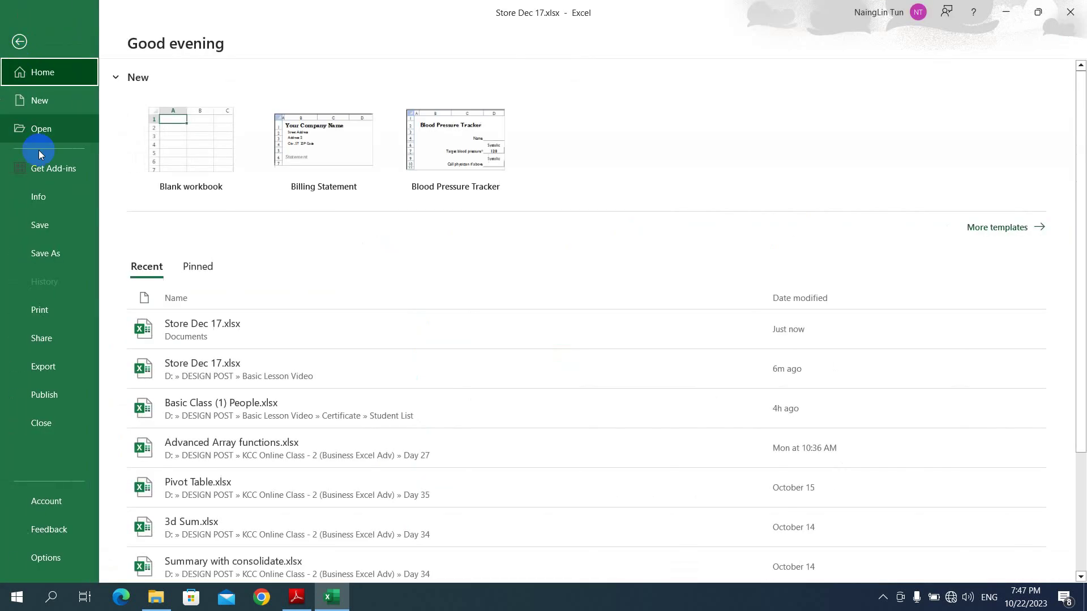
{"action": "left_click", "coordinate": [60, 254]}
{"action": "left_click", "coordinate": [212, 272]}
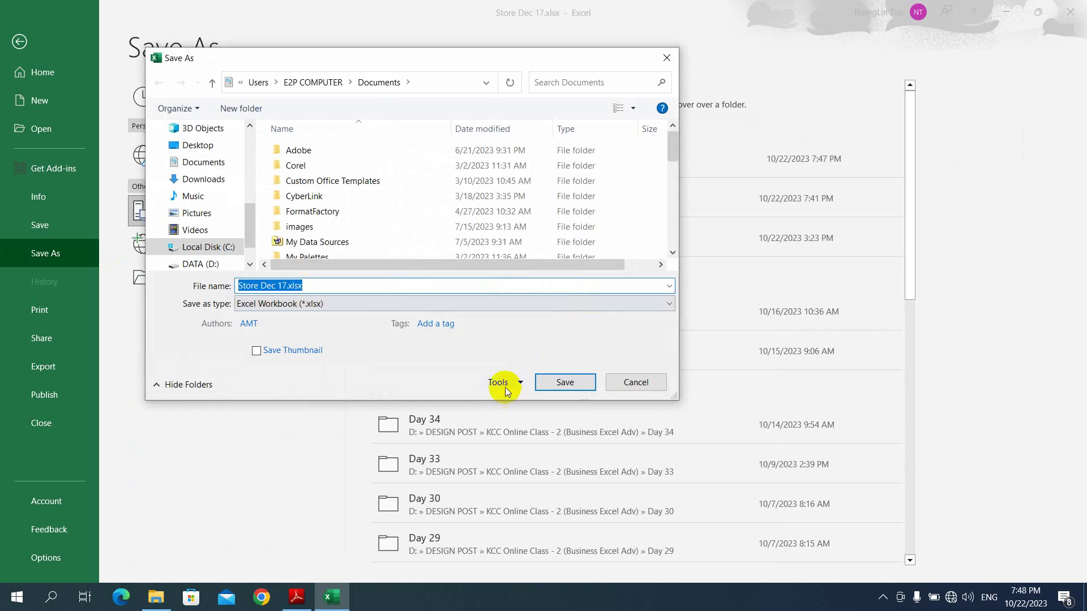
{"action": "left_click", "coordinate": [499, 382]}
{"action": "left_click", "coordinate": [526, 425]}
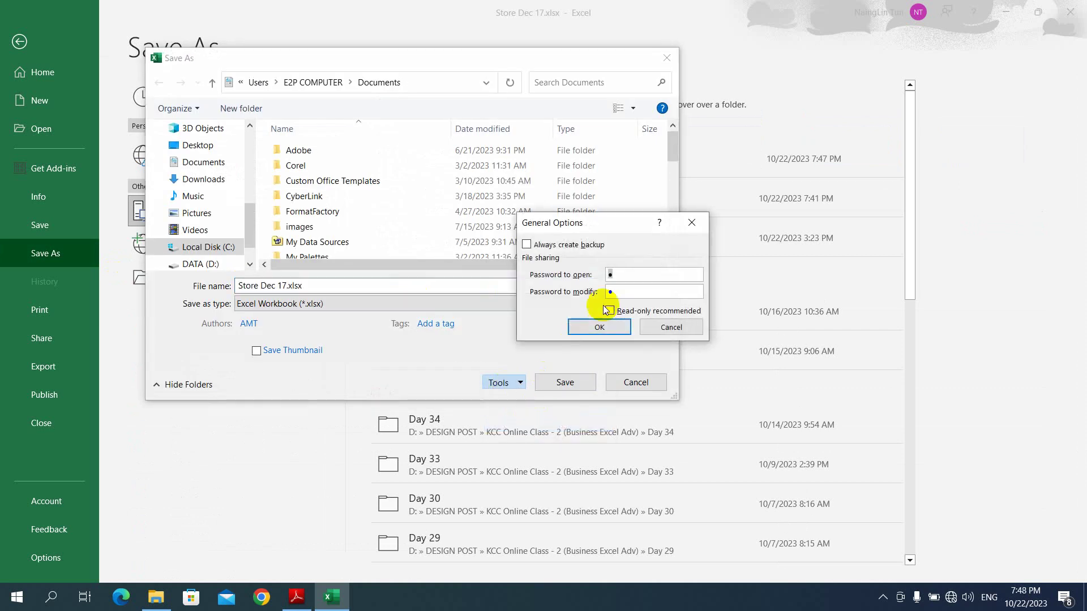
{"action": "key", "text": "BackSpace"}
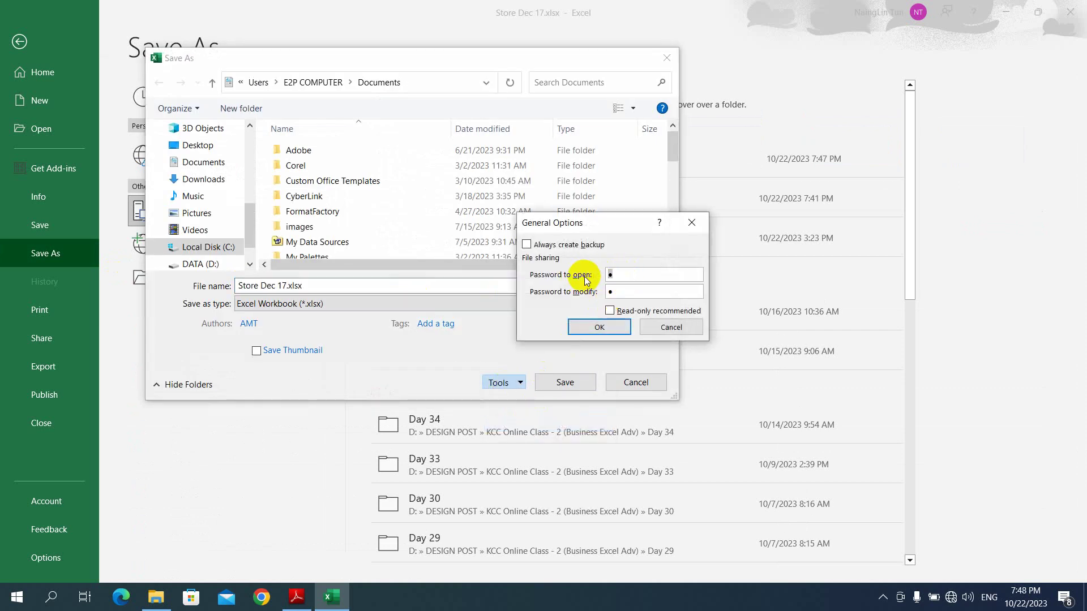
{"action": "left_click", "coordinate": [608, 292]}
{"action": "left_click", "coordinate": [598, 327]}
{"action": "left_click", "coordinate": [565, 382]}
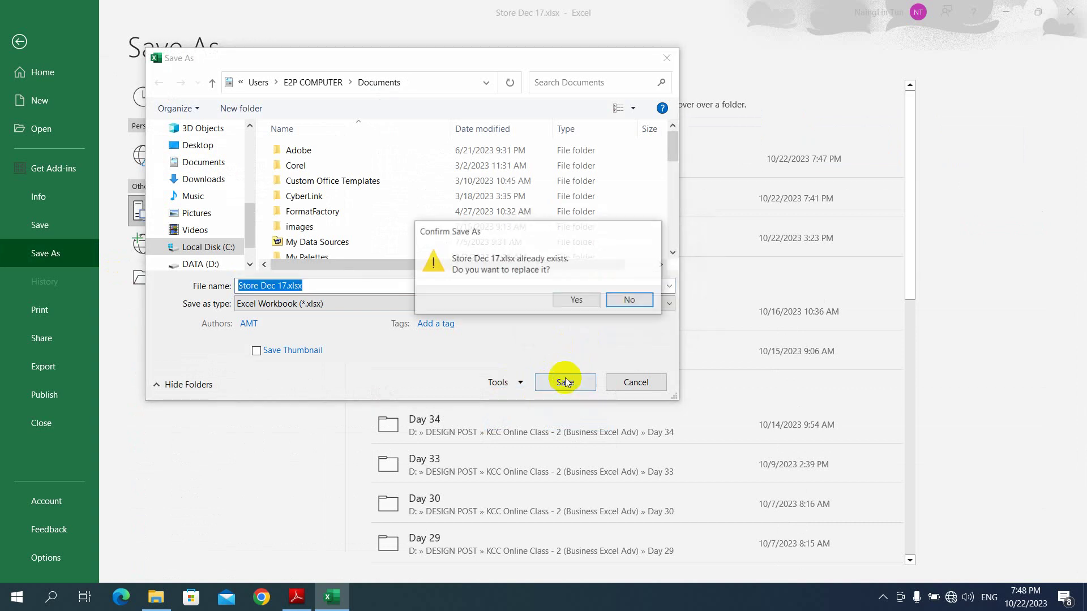
{"action": "left_click", "coordinate": [576, 299]}
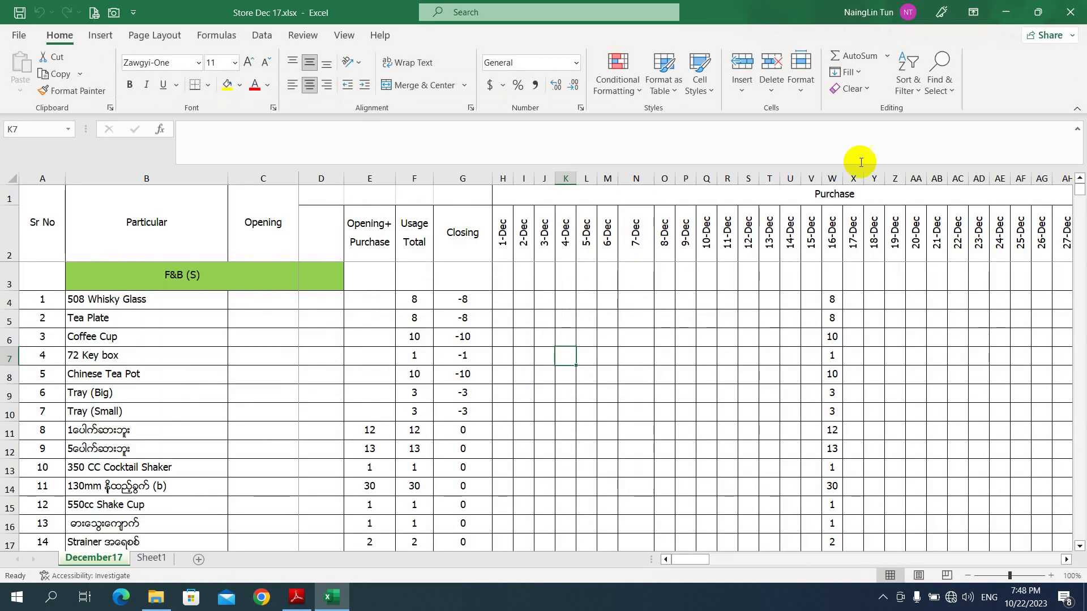
Close and reopen Store Dec 17.xlsx to confirm it opens with no password prompt
{"action": "left_click", "coordinate": [1069, 11]}
{"action": "left_click", "coordinate": [218, 455]}
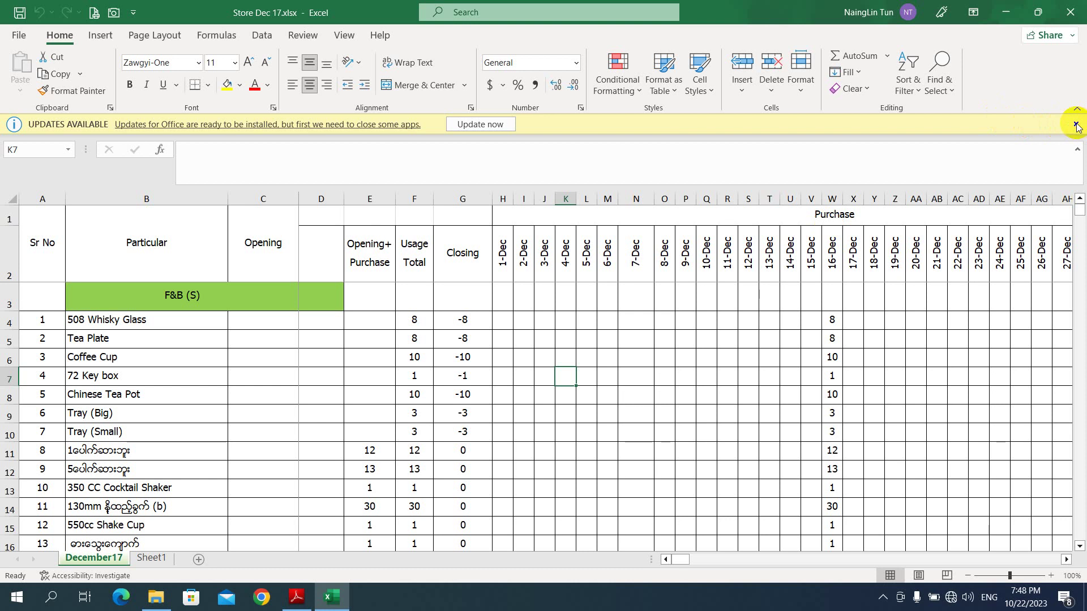
{"action": "left_click", "coordinate": [1075, 124]}
{"action": "left_click", "coordinate": [526, 352]}
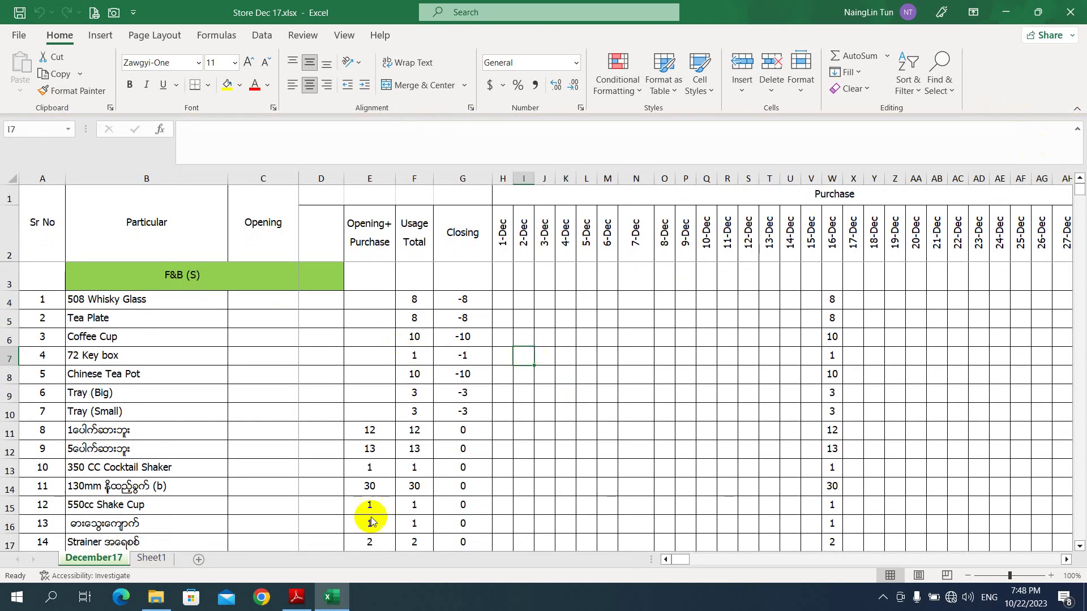
Switch to the textbook in Adobe Reader and scroll to the Protect Sheet steps on page 46
{"action": "left_click", "coordinate": [297, 596]}
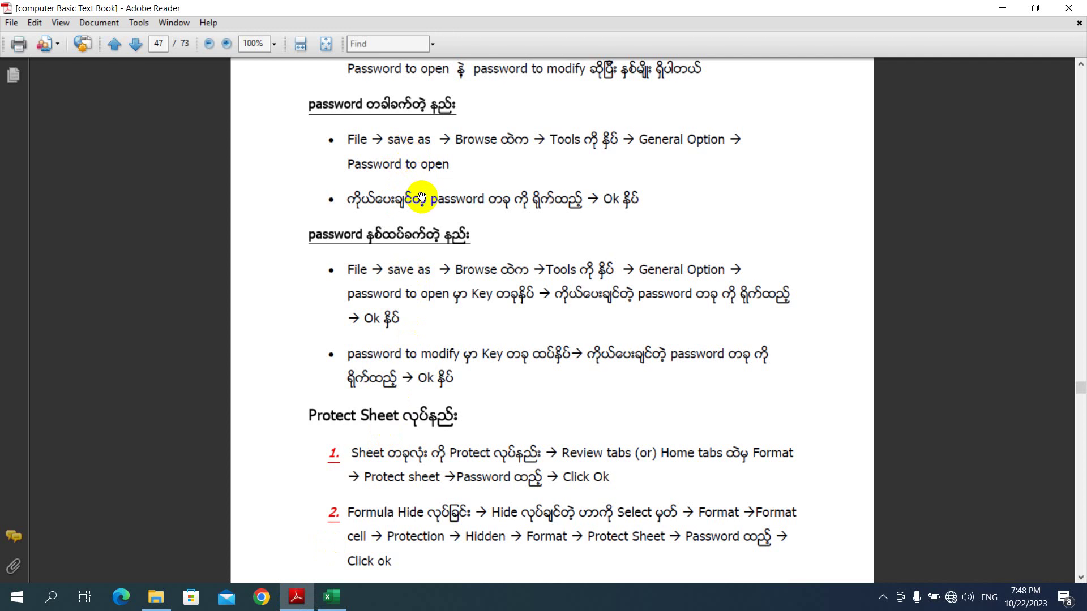
{"action": "scroll", "coordinate": [388, 245], "scroll_direction": "down", "scroll_amount": 1}
{"action": "scroll", "coordinate": [395, 248], "scroll_direction": "down", "scroll_amount": 2}
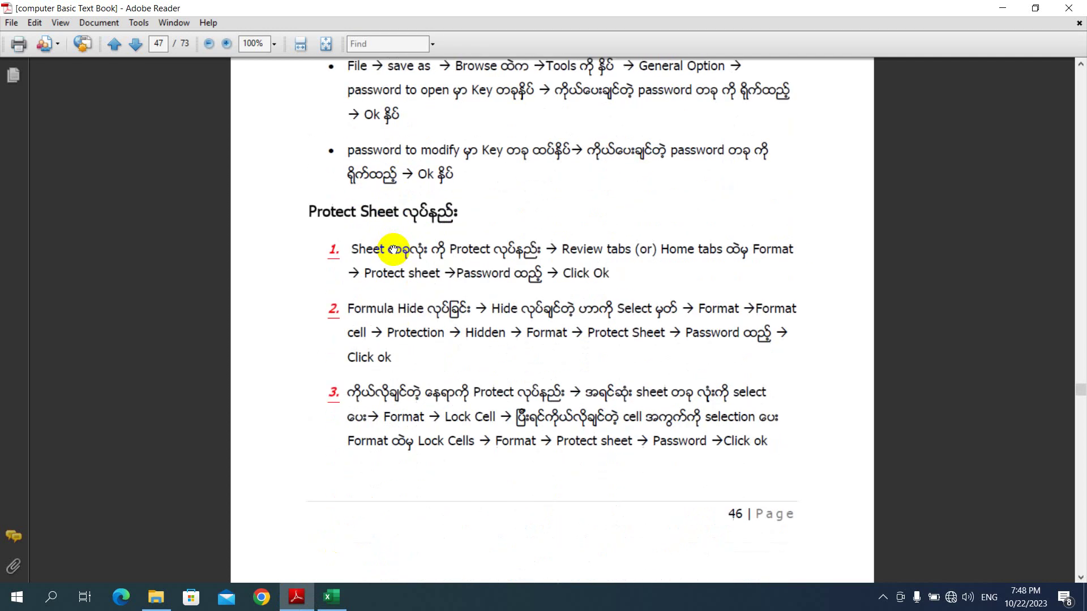
{"action": "scroll", "coordinate": [393, 249], "scroll_direction": "down", "scroll_amount": 1}
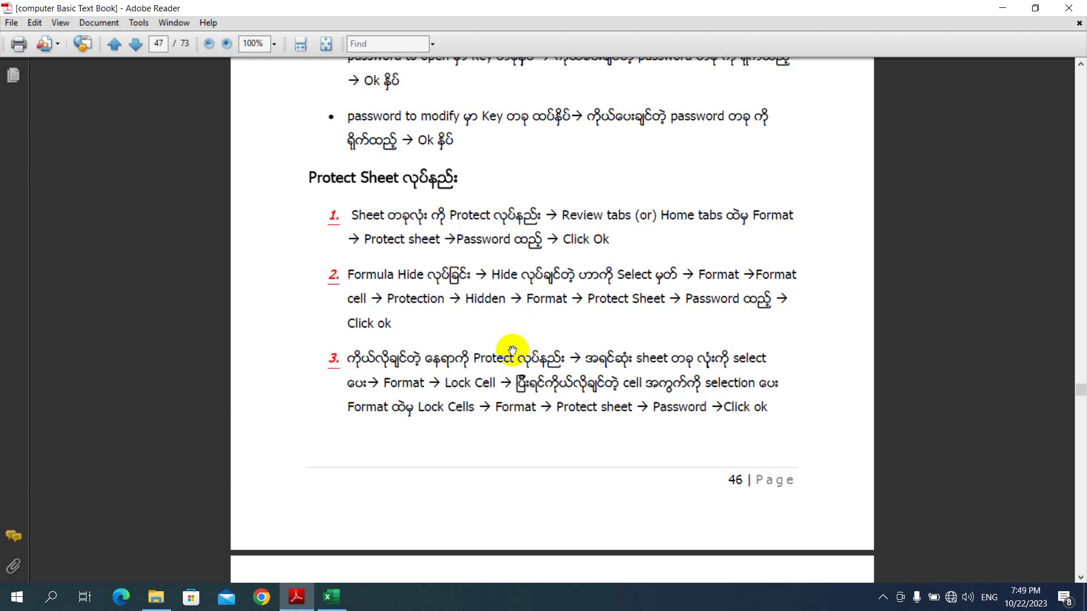
Return to Excel and check Sheet1's July Stock List, ending on the December17 sheet
{"action": "left_click", "coordinate": [331, 597]}
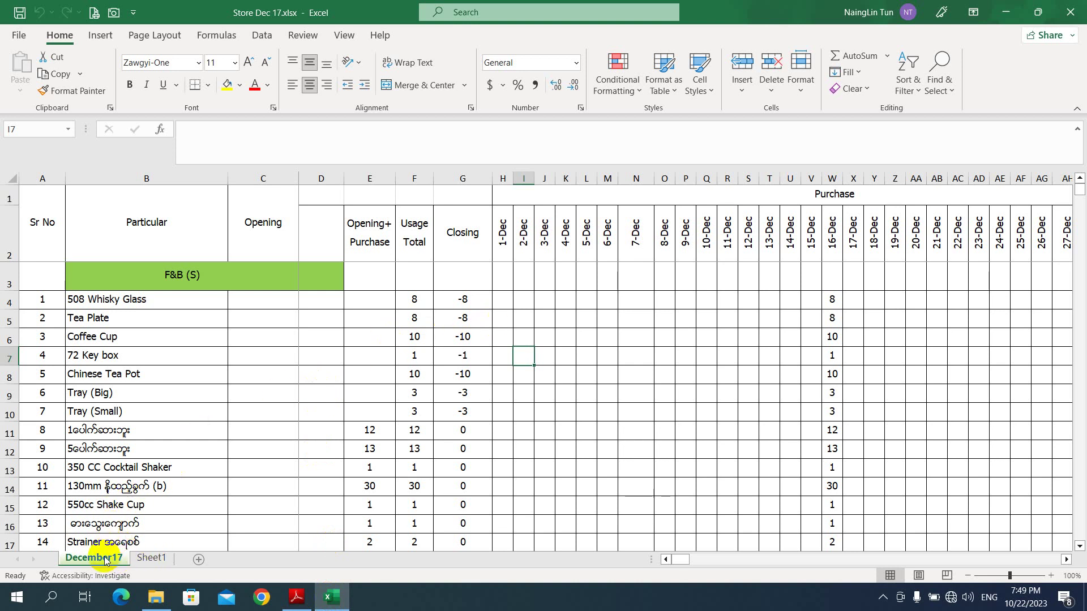
{"action": "left_click", "coordinate": [151, 559]}
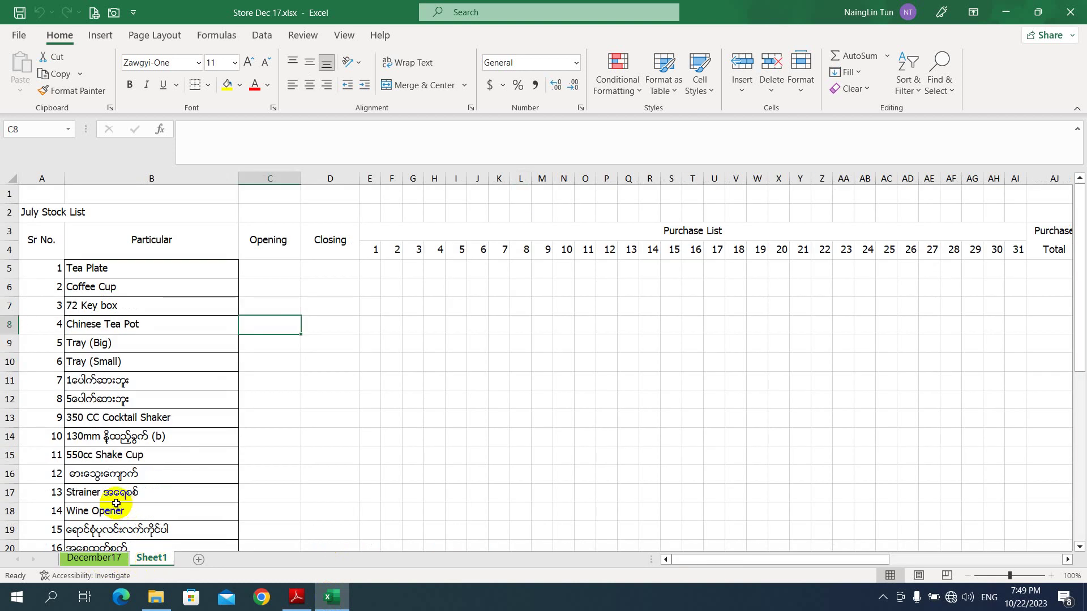
{"action": "left_click", "coordinate": [299, 376]}
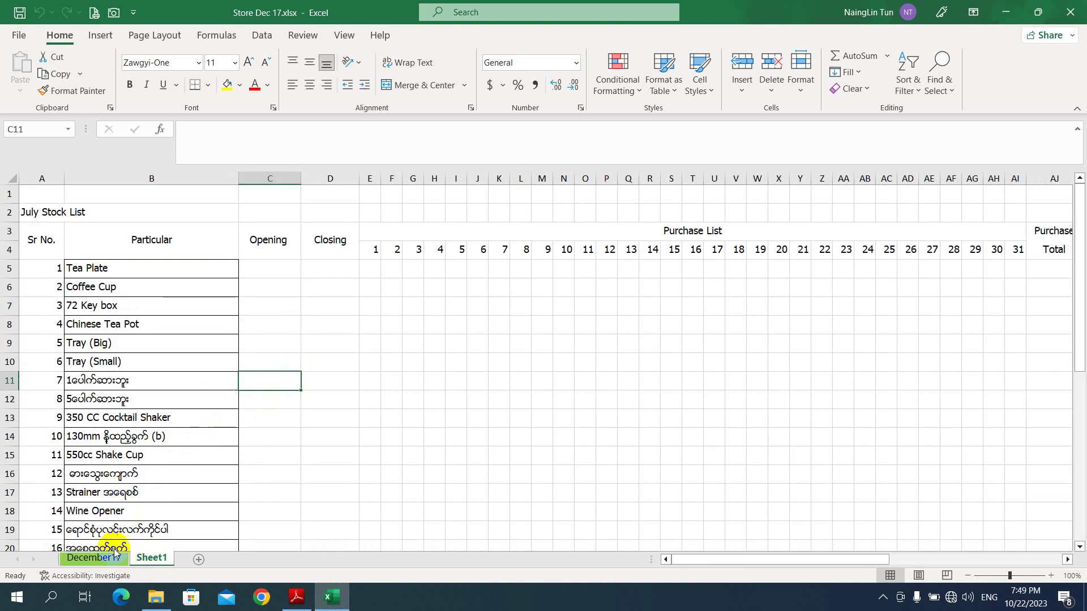
{"action": "left_click", "coordinate": [98, 559]}
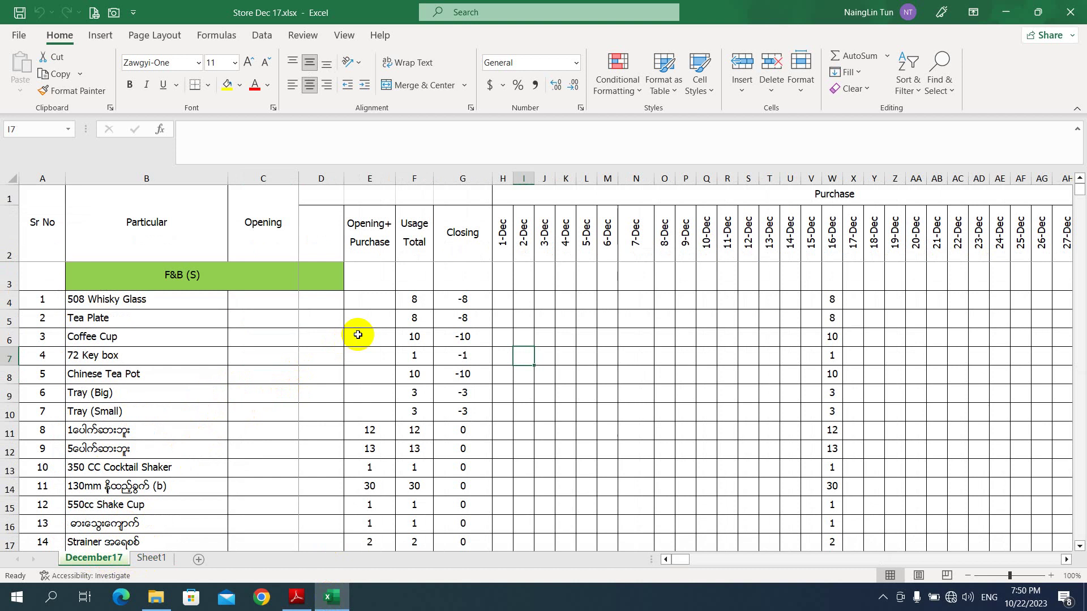
{"action": "left_click", "coordinate": [541, 323]}
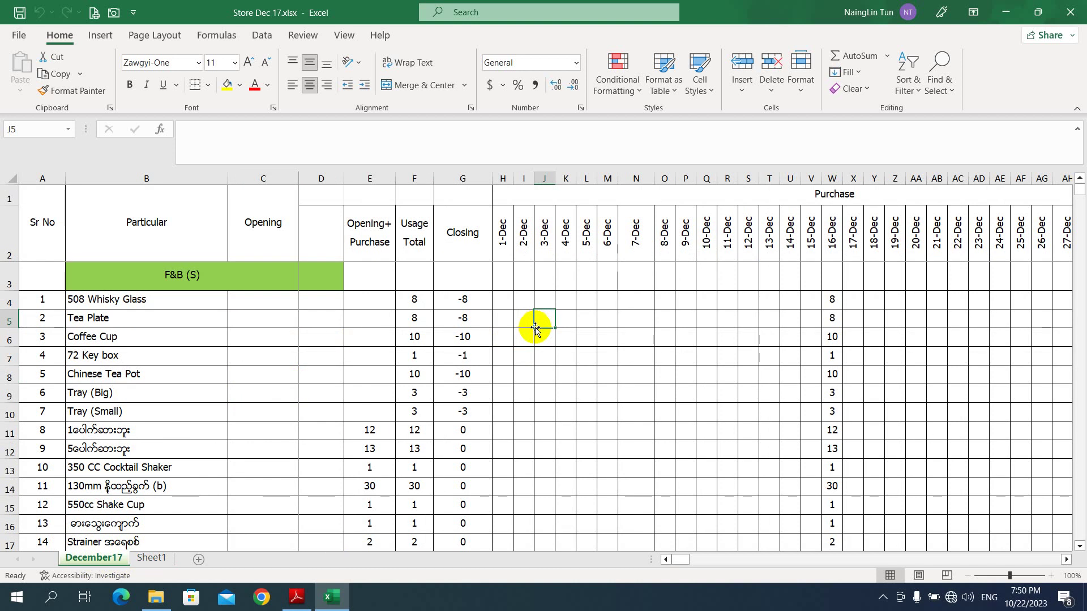
{"action": "left_click", "coordinate": [150, 558]}
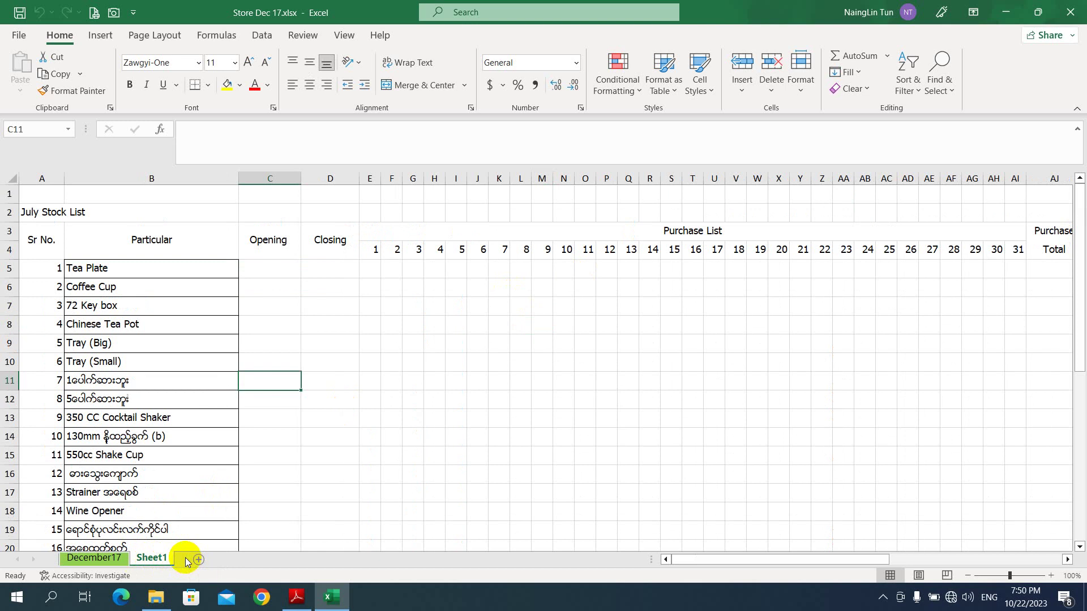
{"action": "left_click", "coordinate": [107, 559]}
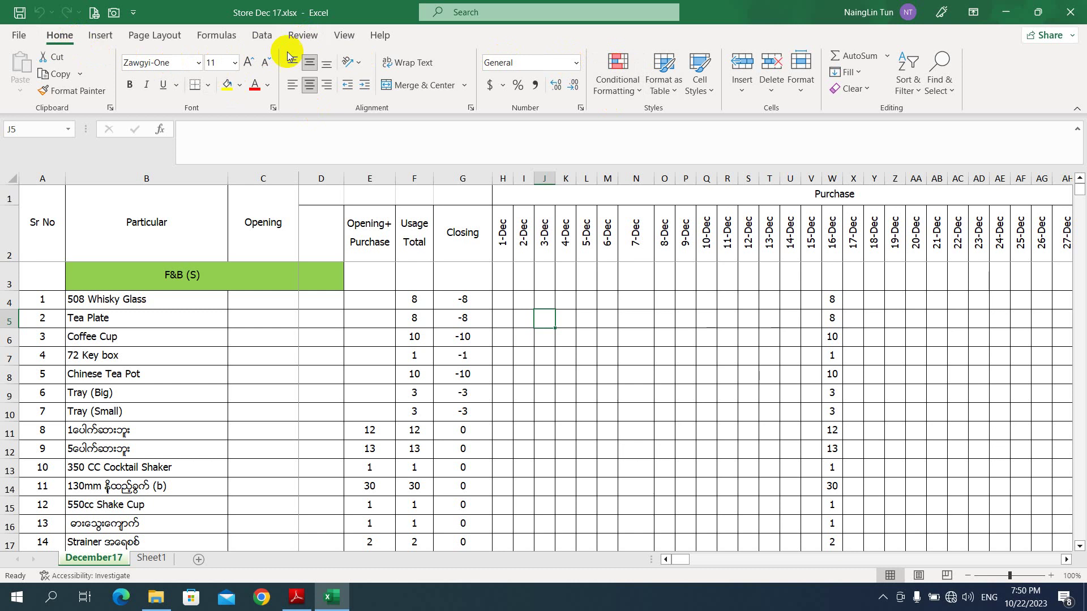
Protect the December17 sheet from Home > Format > Protect Sheet, entering and confirming a password
{"action": "left_click", "coordinate": [299, 37]}
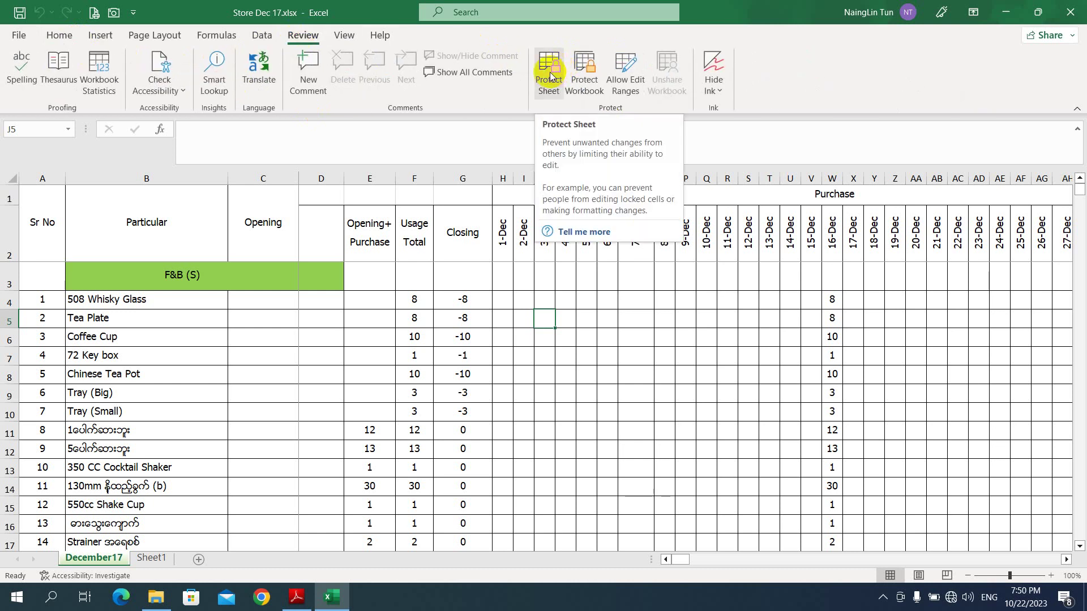
{"action": "left_click", "coordinate": [59, 35]}
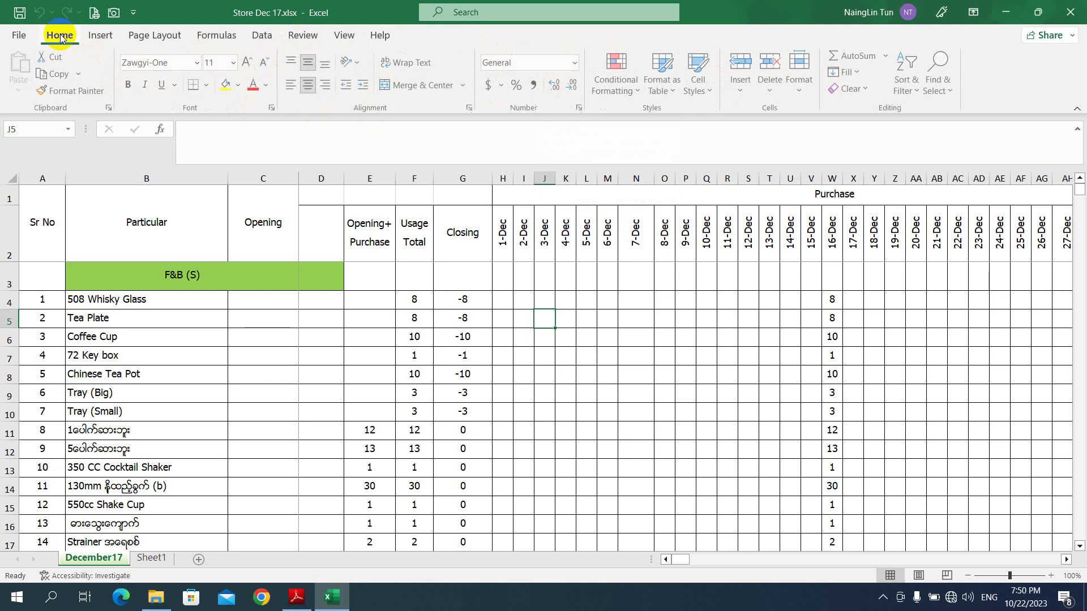
{"action": "left_click", "coordinate": [801, 89]}
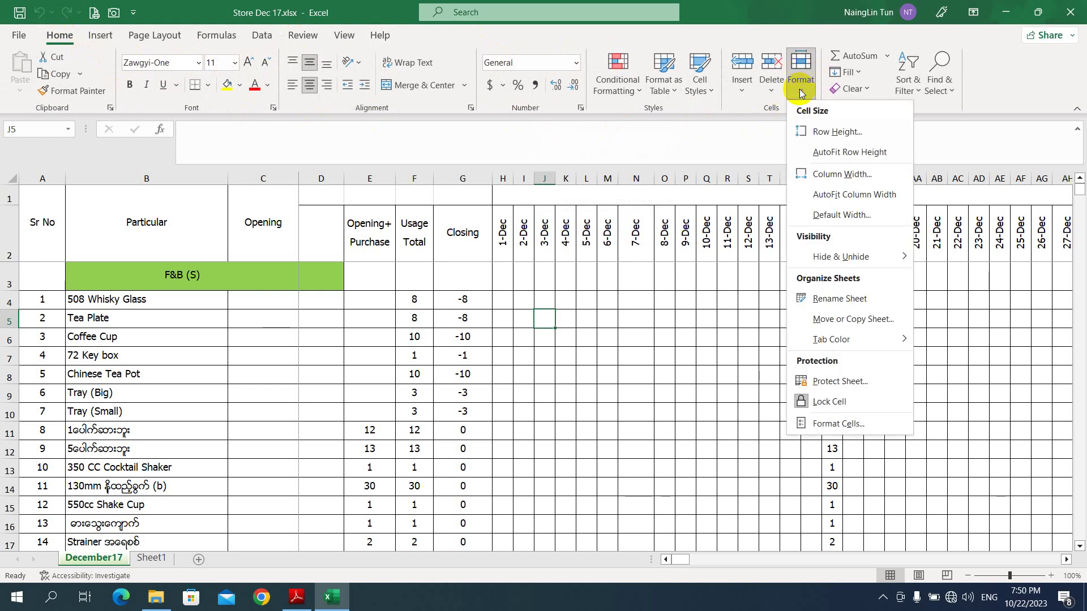
{"action": "left_click", "coordinate": [845, 383]}
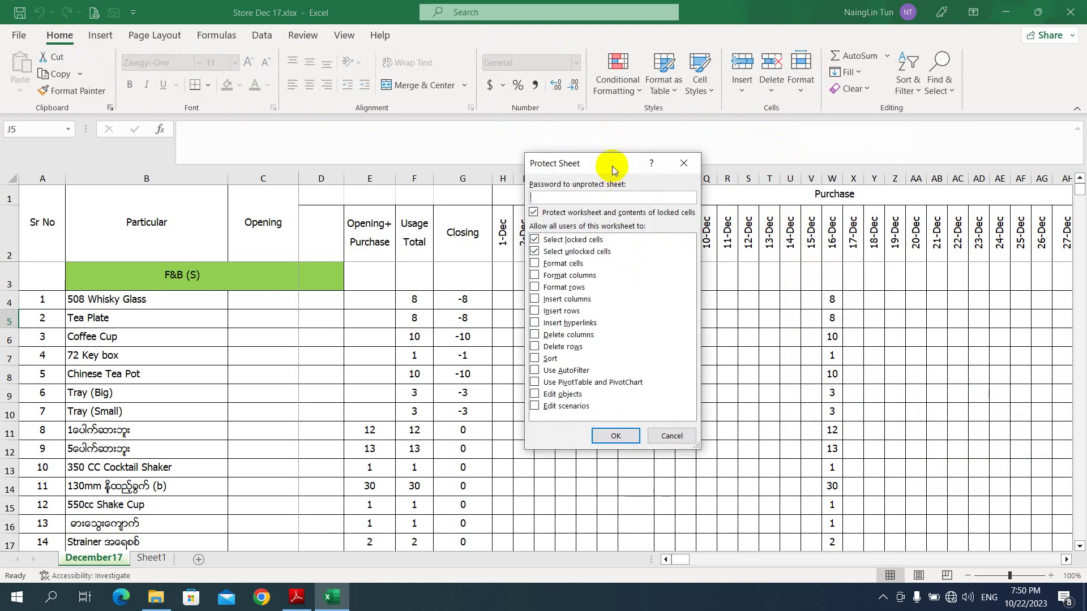
{"action": "left_click_drag", "start_coordinate": [611, 163], "coordinate": [694, 162]}
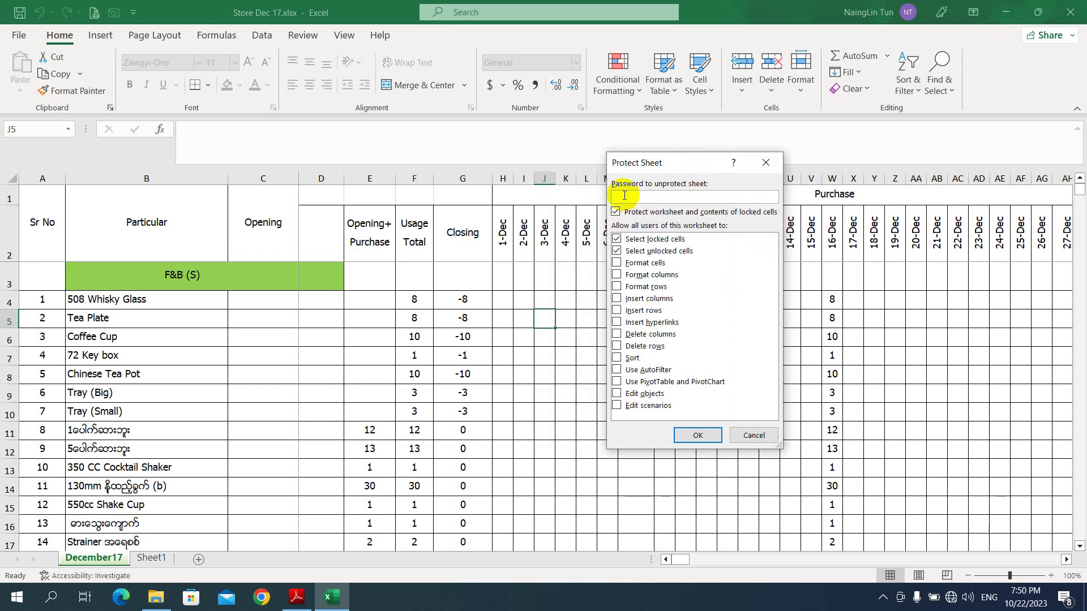
{"action": "left_click", "coordinate": [700, 437]}
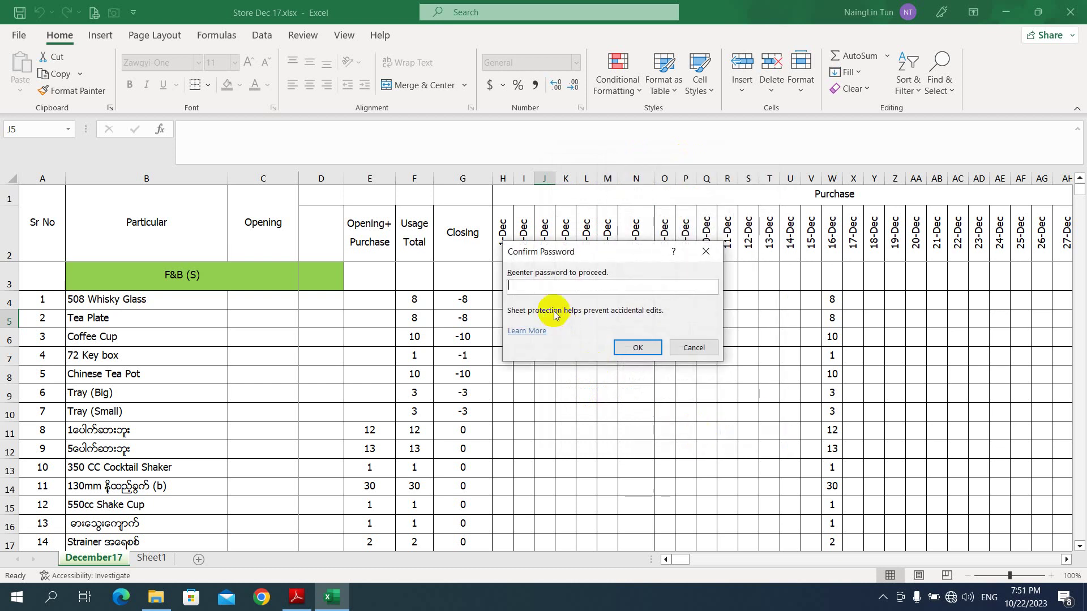
{"action": "left_click", "coordinate": [641, 347]}
{"action": "left_click", "coordinate": [599, 337]}
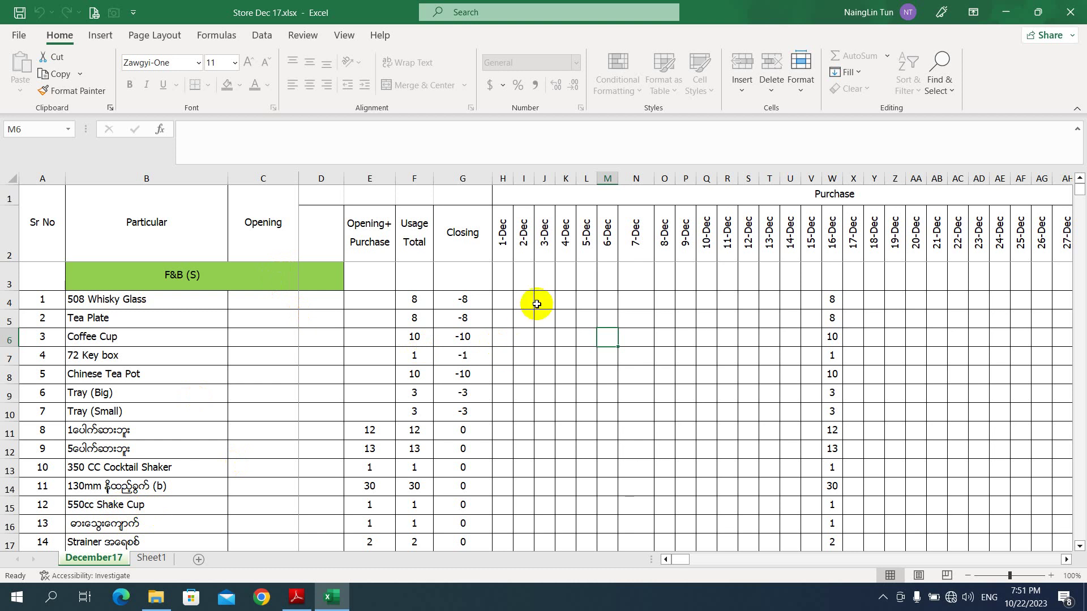
Try deleting and editing Usage Total cell F4, get the protection warning, then return to Adobe Reader
{"action": "left_click", "coordinate": [420, 300]}
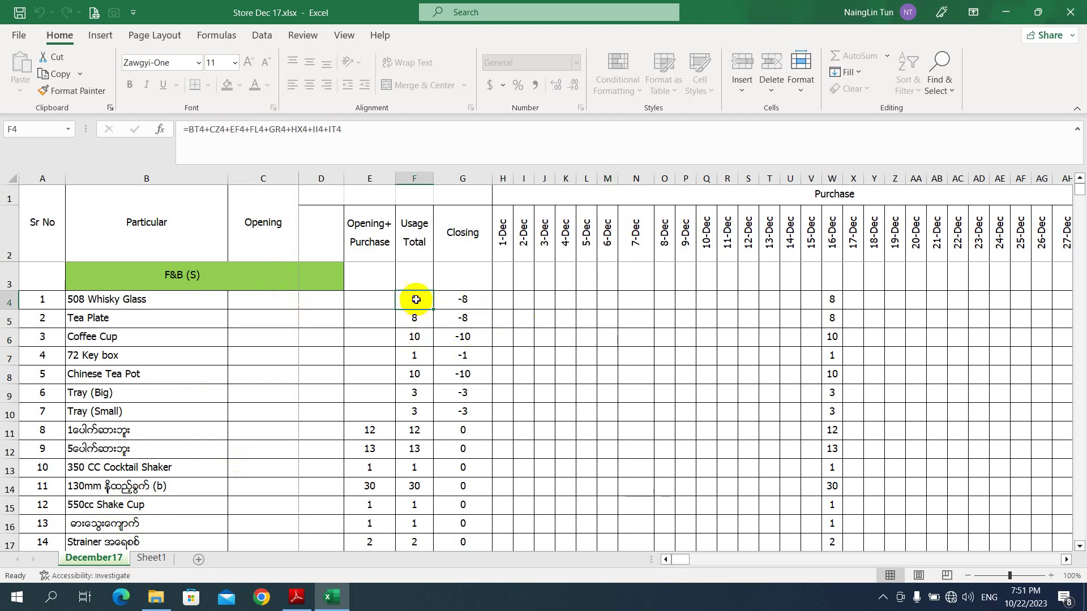
{"action": "key", "text": "Delete"}
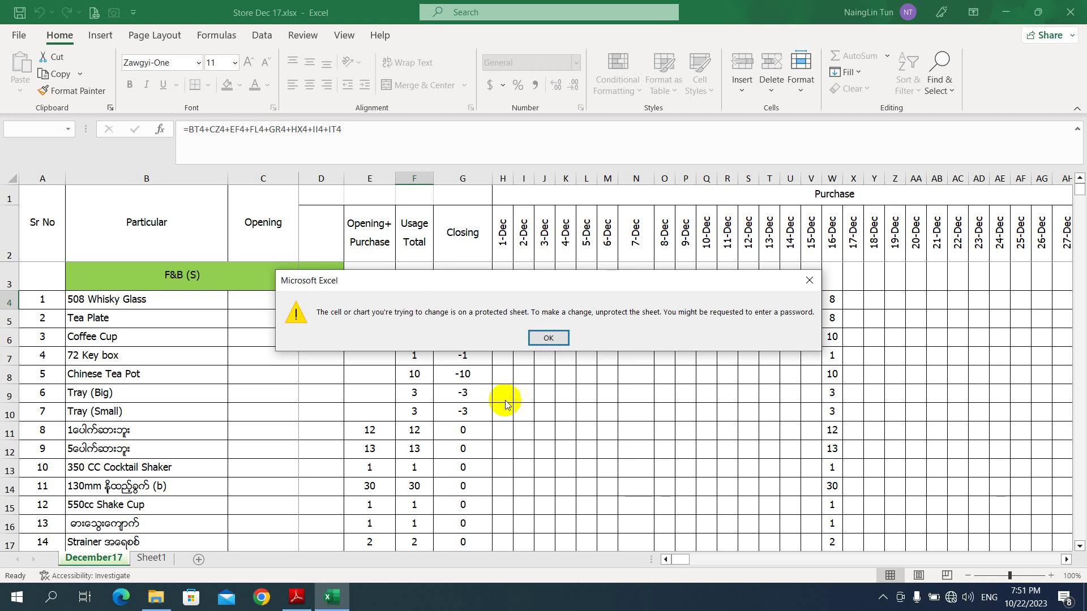
{"action": "left_click", "coordinate": [548, 338]}
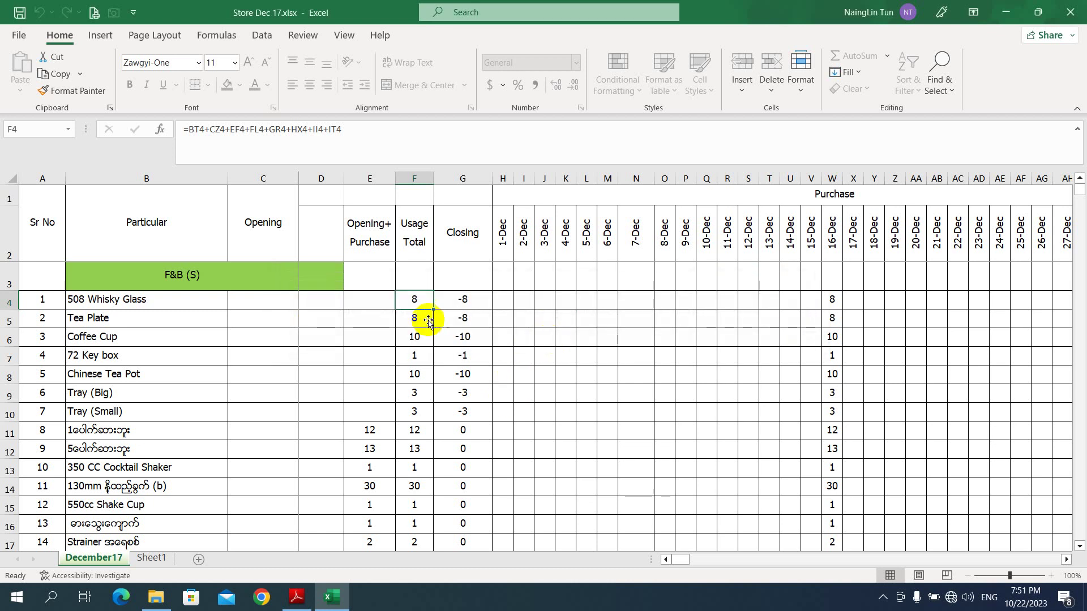
{"action": "double_click", "coordinate": [425, 302]}
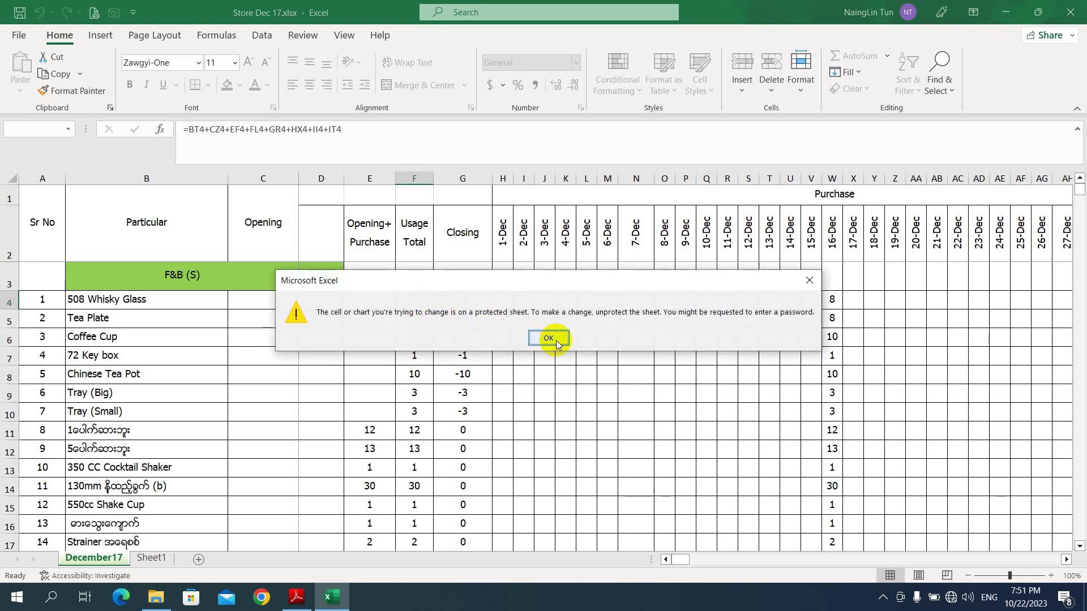
{"action": "left_click", "coordinate": [811, 281]}
{"action": "left_click", "coordinate": [489, 357]}
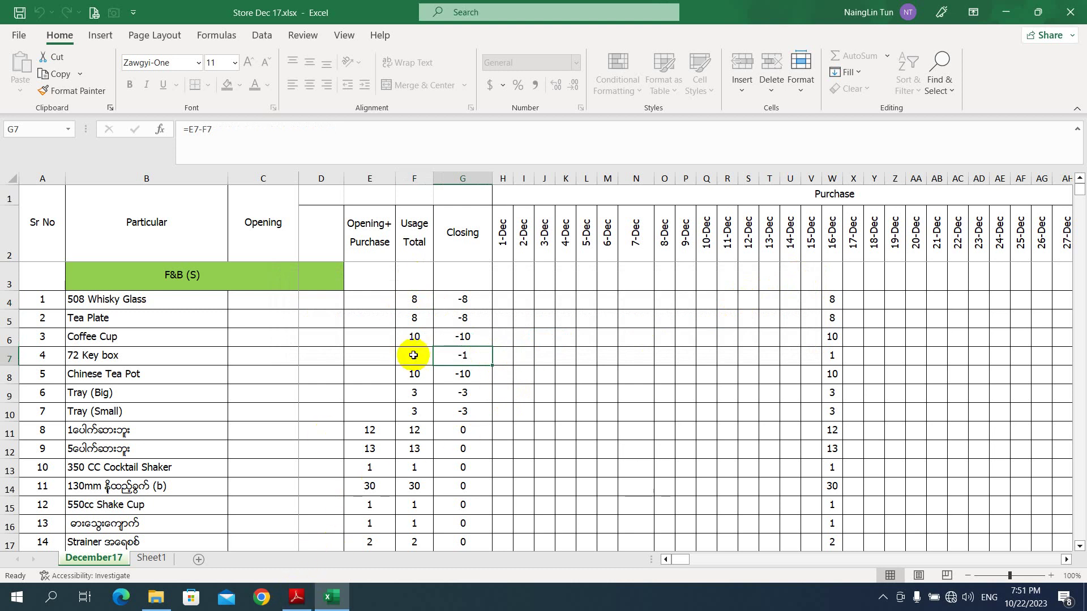
{"action": "left_click", "coordinate": [297, 596]}
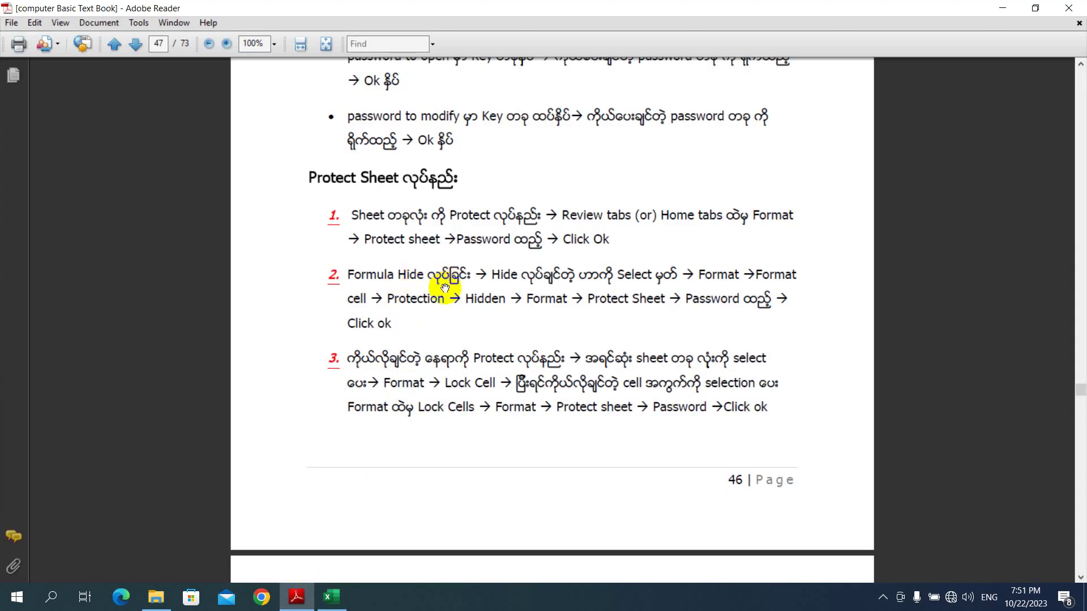
Switch back to Excel and select the Closing cell G4
{"action": "left_click", "coordinate": [338, 595]}
{"action": "left_click", "coordinate": [474, 302]}
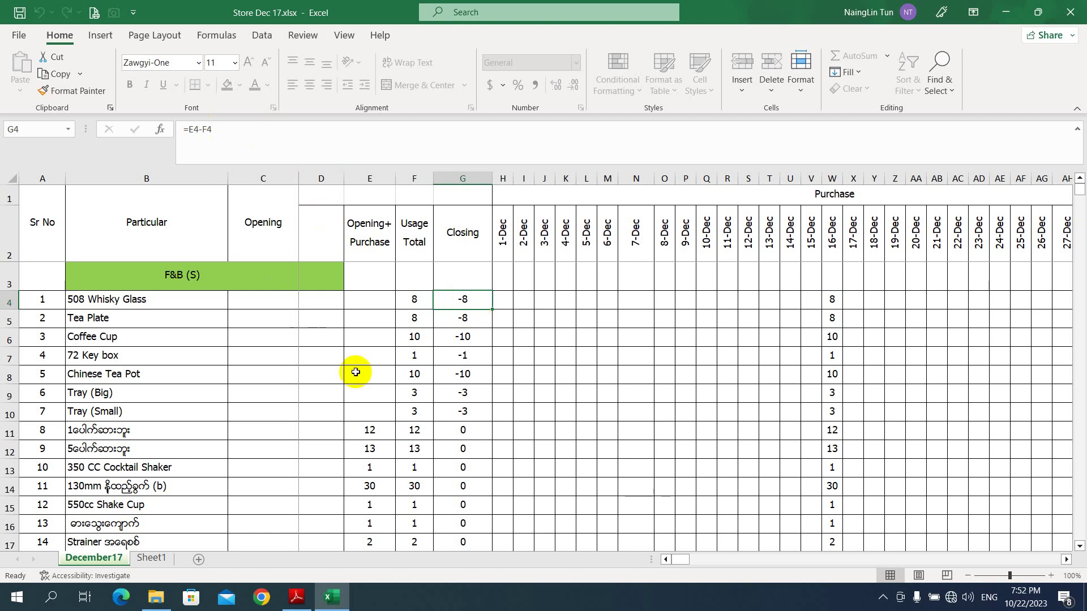
Unprotect the December17 sheet with its password via Format > Unprotect Sheet, then switch to the textbook
{"action": "left_click", "coordinate": [331, 370]}
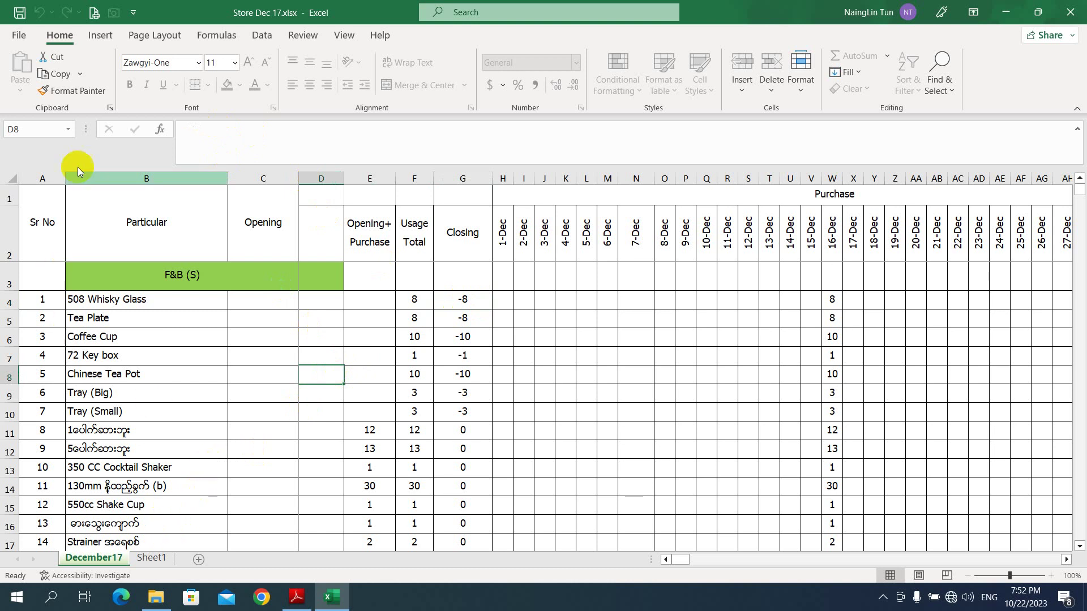
{"action": "left_click", "coordinate": [800, 76]}
{"action": "left_click", "coordinate": [839, 380]}
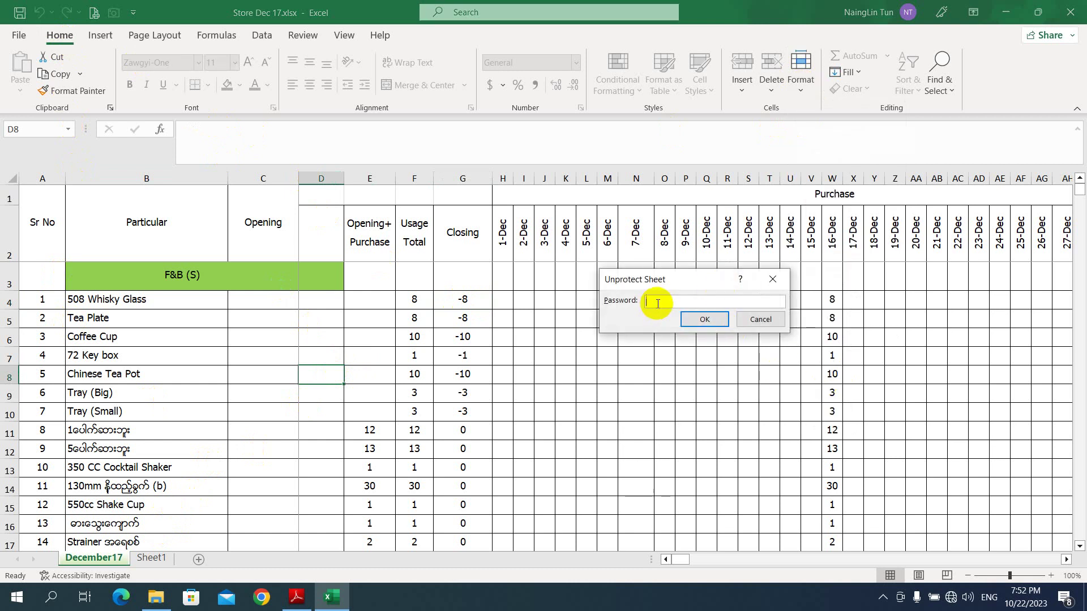
{"action": "left_click", "coordinate": [704, 319]}
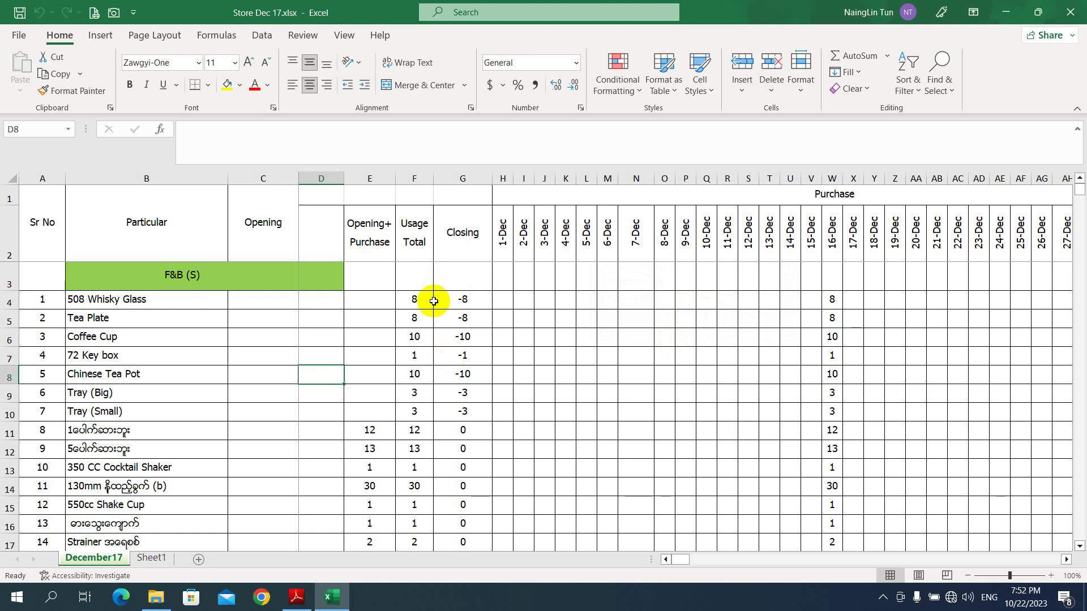
{"action": "left_click", "coordinate": [414, 299]}
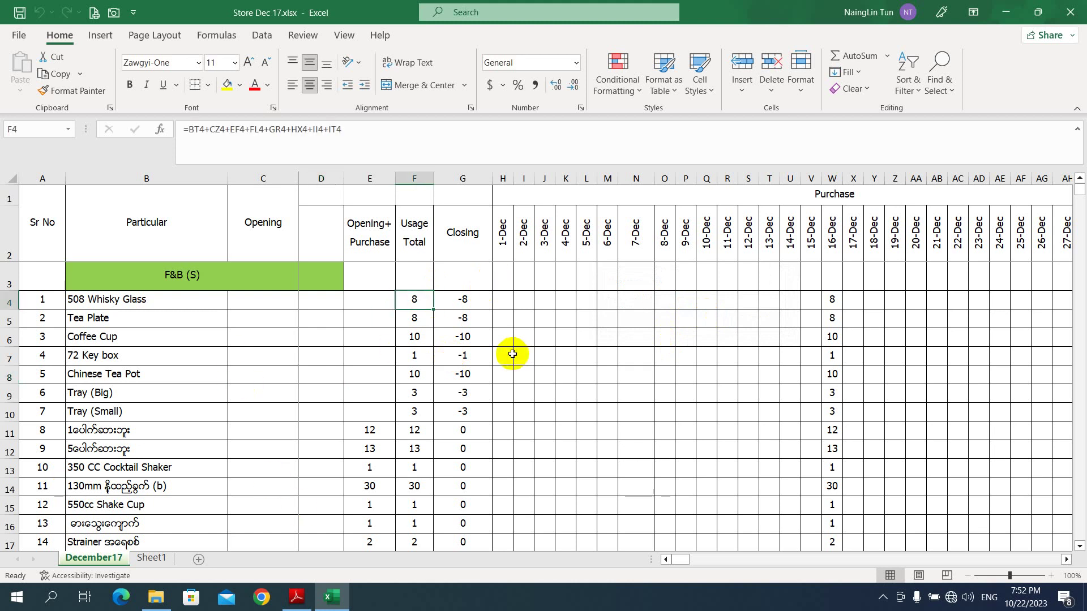
{"action": "left_click", "coordinate": [302, 593]}
Read the Formula Hide step on page 47 of the textbook, then return to Excel
{"action": "double_click", "coordinate": [461, 278]}
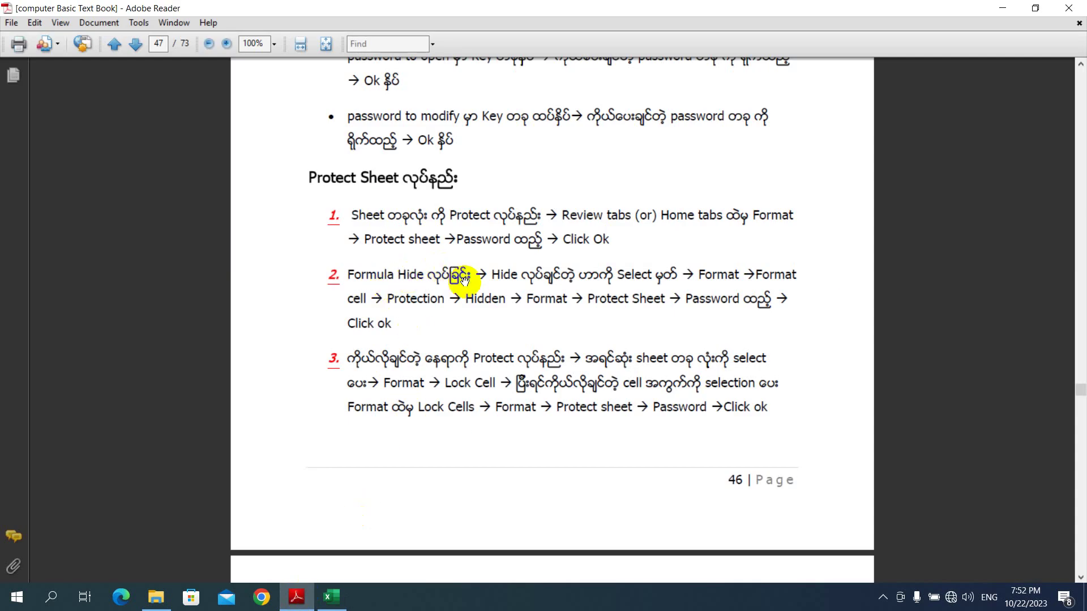
{"action": "left_click", "coordinate": [464, 280]}
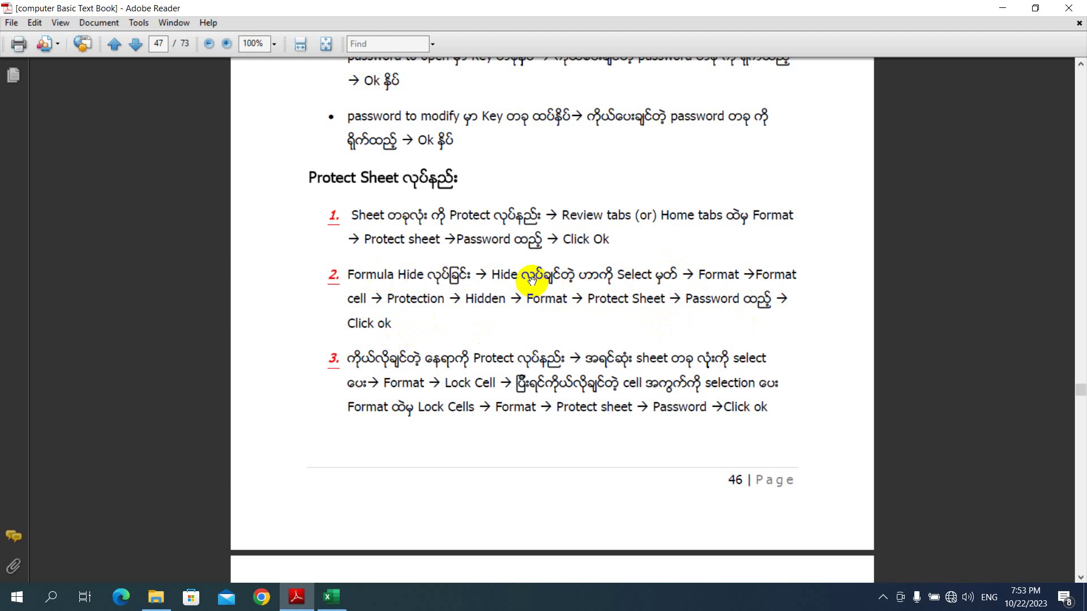
{"action": "double_click", "coordinate": [504, 274]}
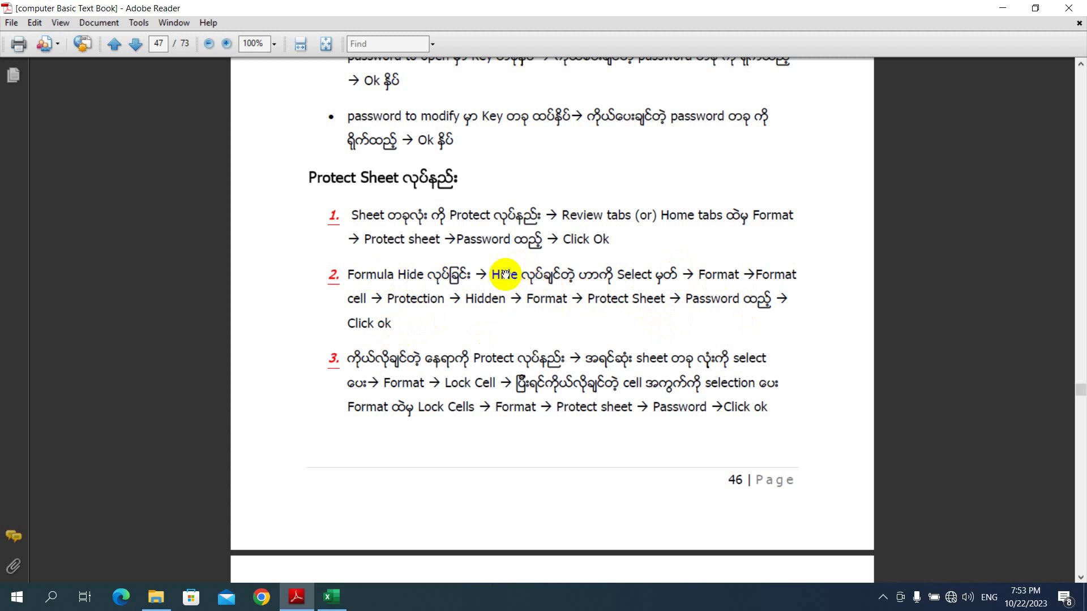
{"action": "left_click", "coordinate": [512, 274]}
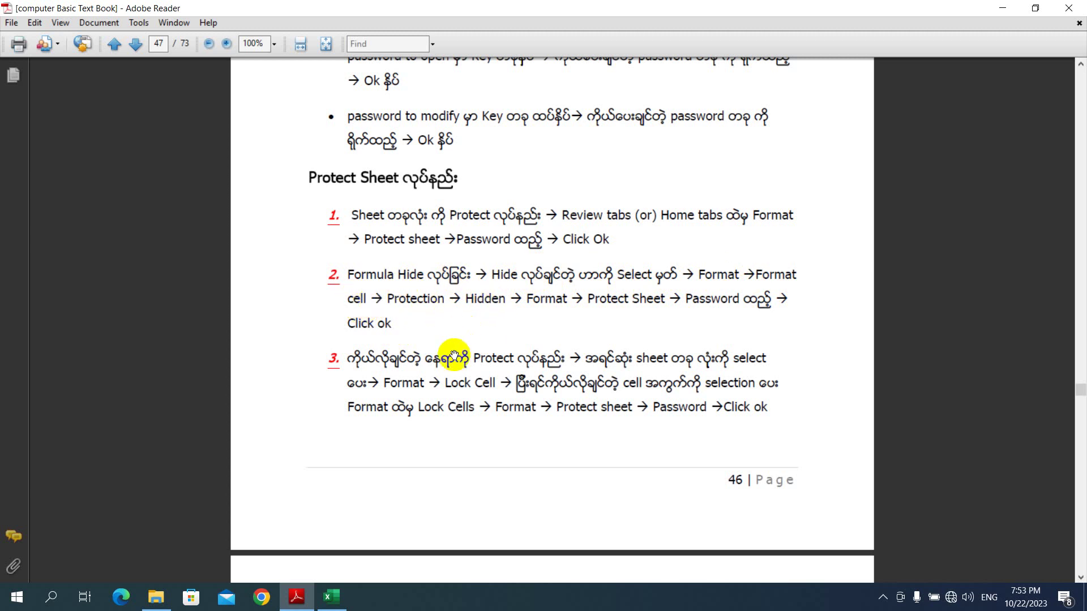
{"action": "left_click", "coordinate": [332, 597]}
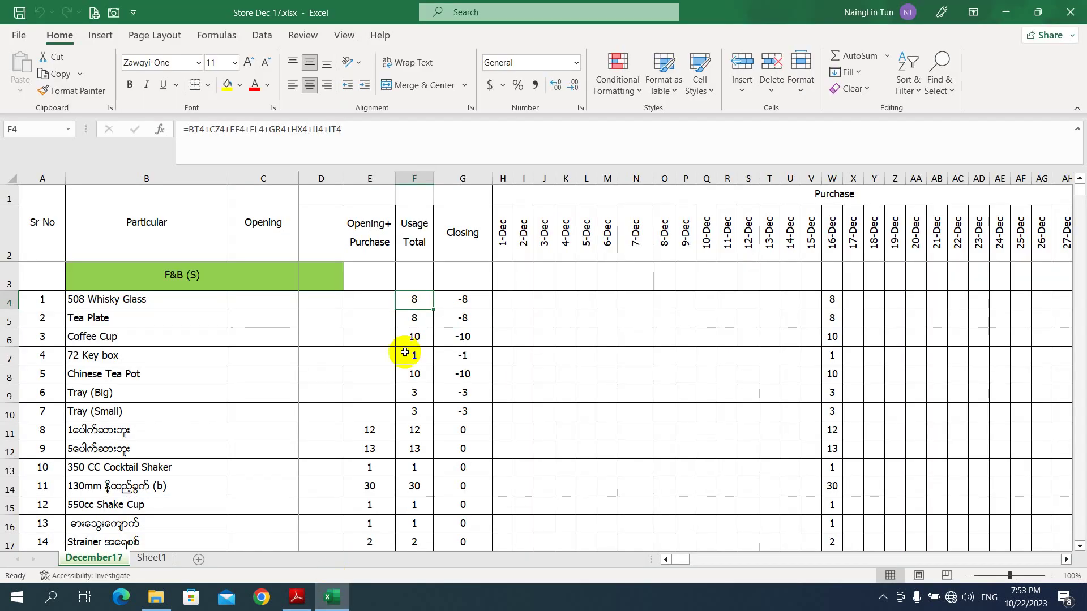
Select Closing cells G4:G15 and tick Hidden on the Format Cells Protection tab
{"action": "left_click", "coordinate": [463, 299]}
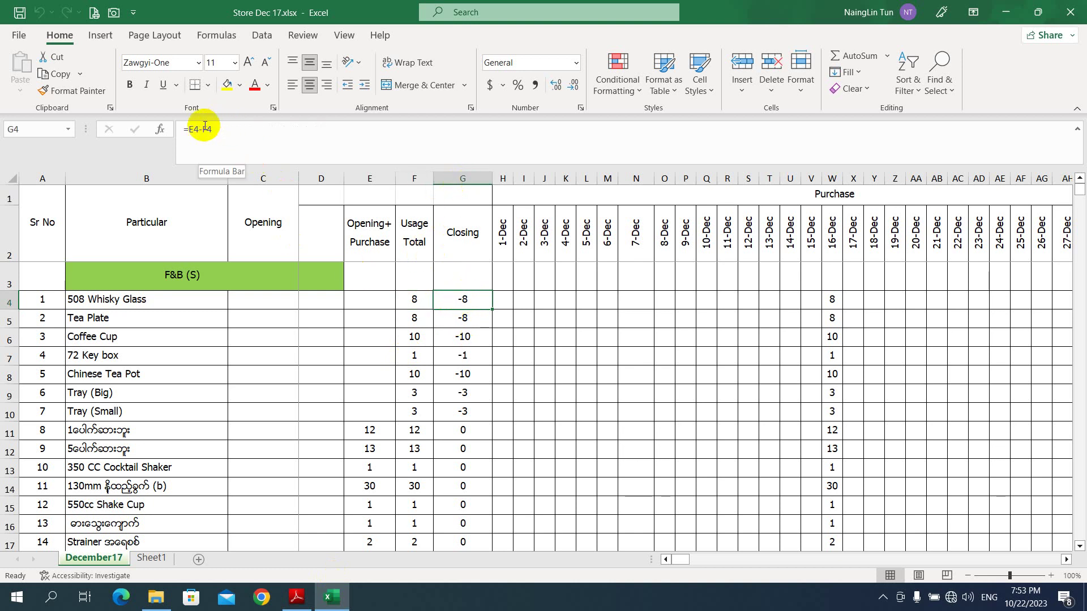
{"action": "scroll", "coordinate": [465, 305], "scroll_direction": "down", "scroll_amount": 2}
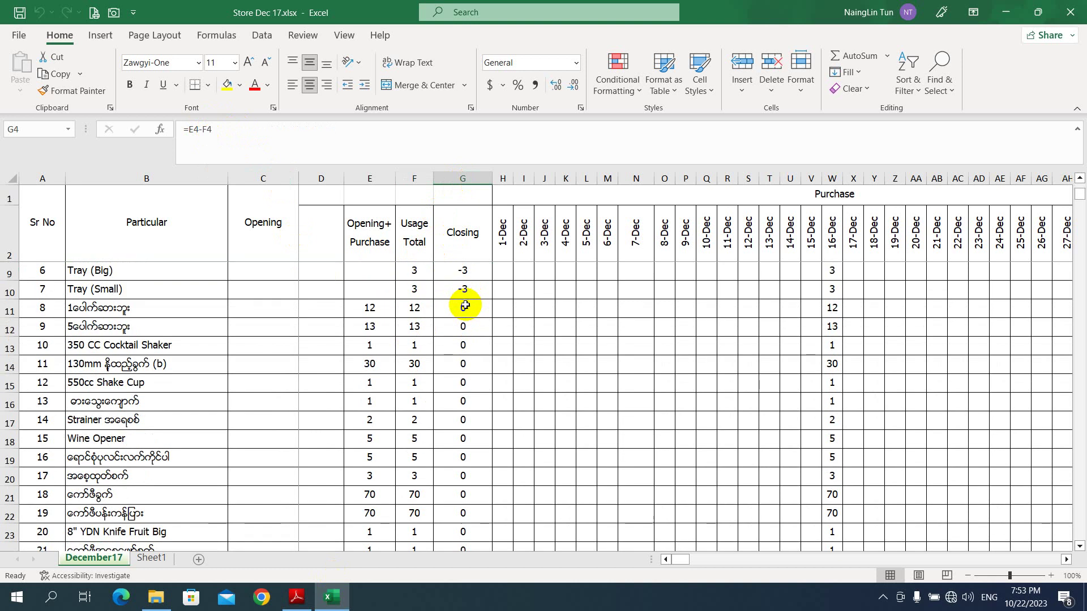
{"action": "scroll", "coordinate": [465, 306], "scroll_direction": "up", "scroll_amount": 2}
{"action": "left_click_drag", "start_coordinate": [465, 299], "coordinate": [466, 468]}
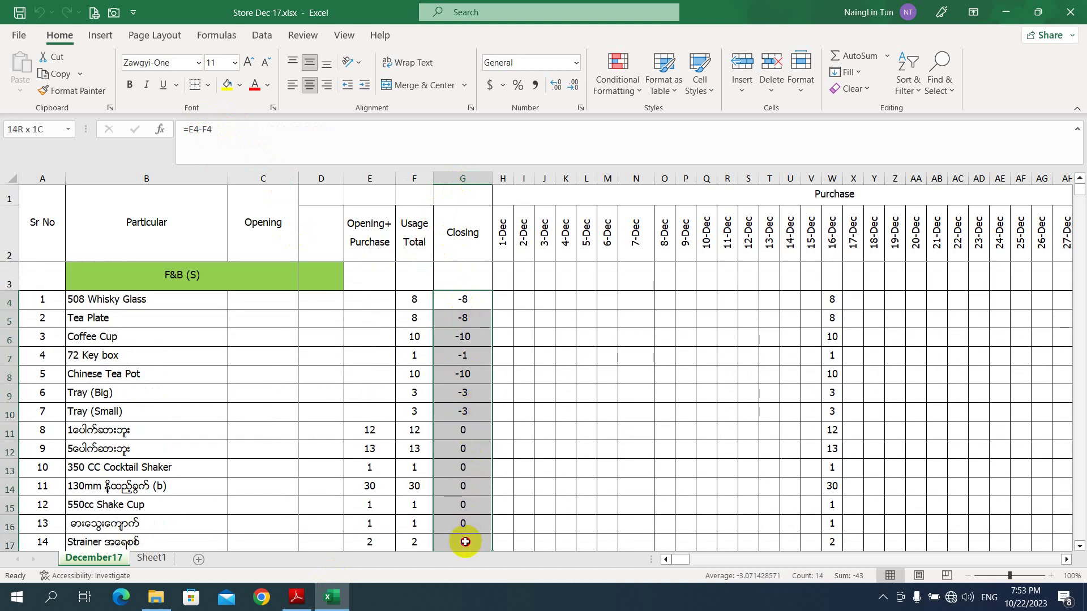
{"action": "mouse_move", "coordinate": [465, 471]}
{"action": "left_mouse_down"}
{"action": "mouse_move", "coordinate": [467, 347]}
{"action": "mouse_move", "coordinate": [469, 509]}
{"action": "left_mouse_up"}
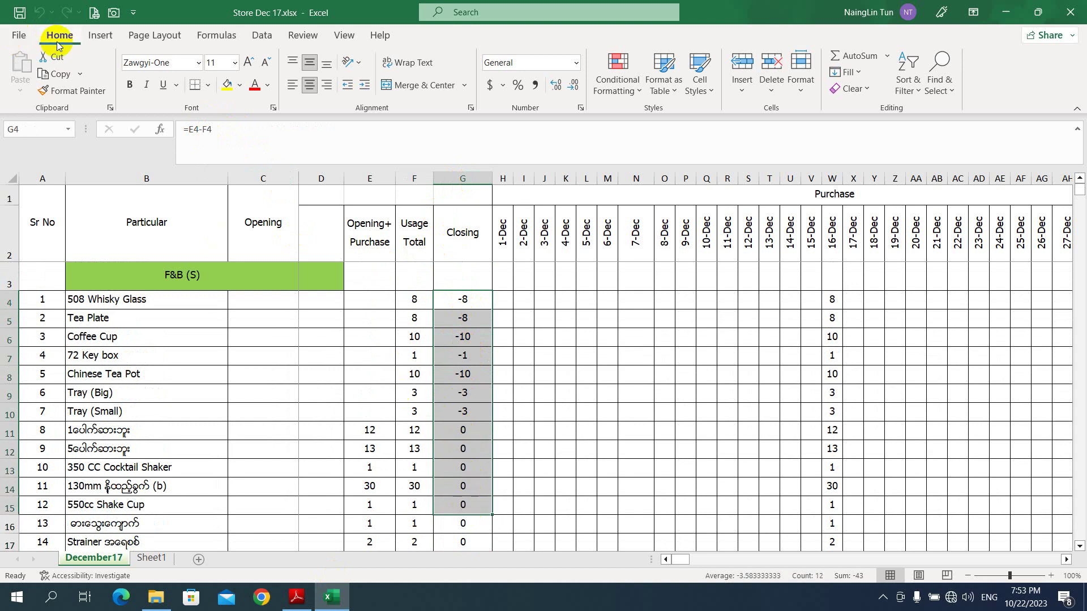
{"action": "left_click", "coordinate": [800, 91]}
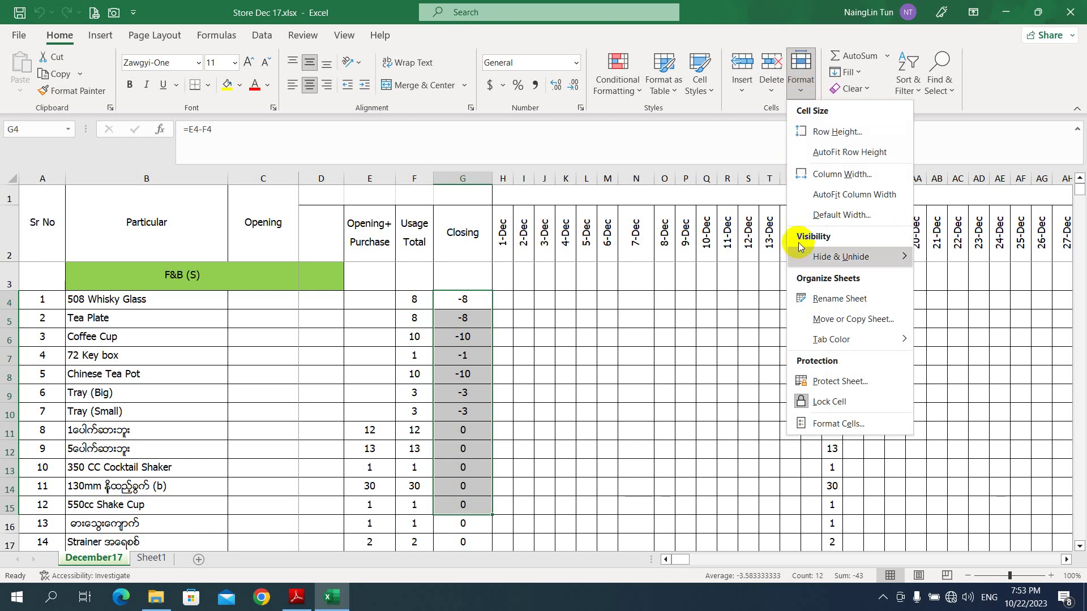
{"action": "left_click", "coordinate": [832, 425]}
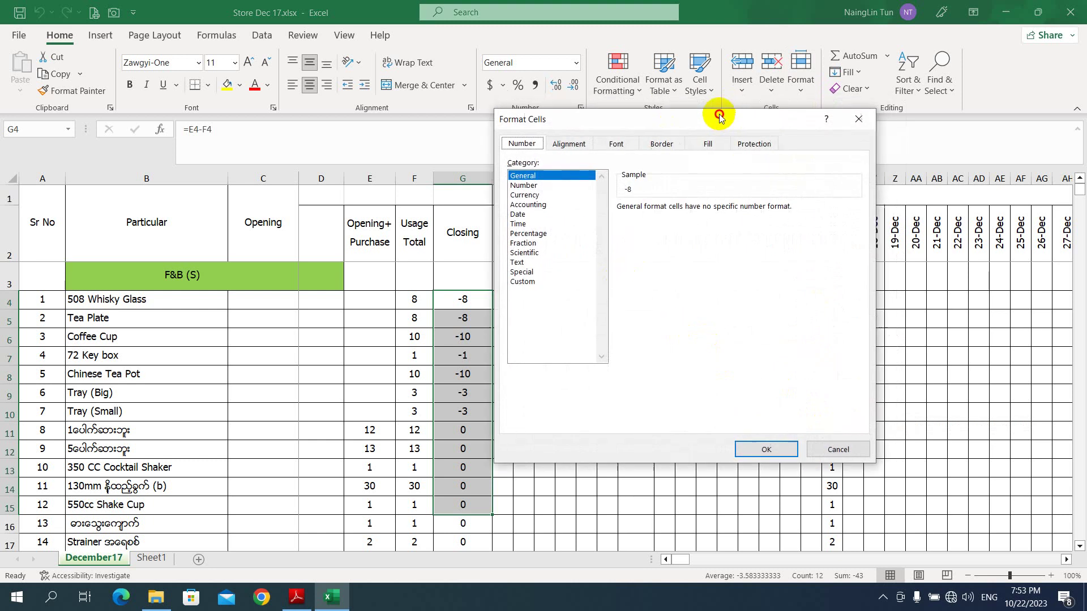
{"action": "left_click_drag", "start_coordinate": [719, 116], "coordinate": [769, 133]}
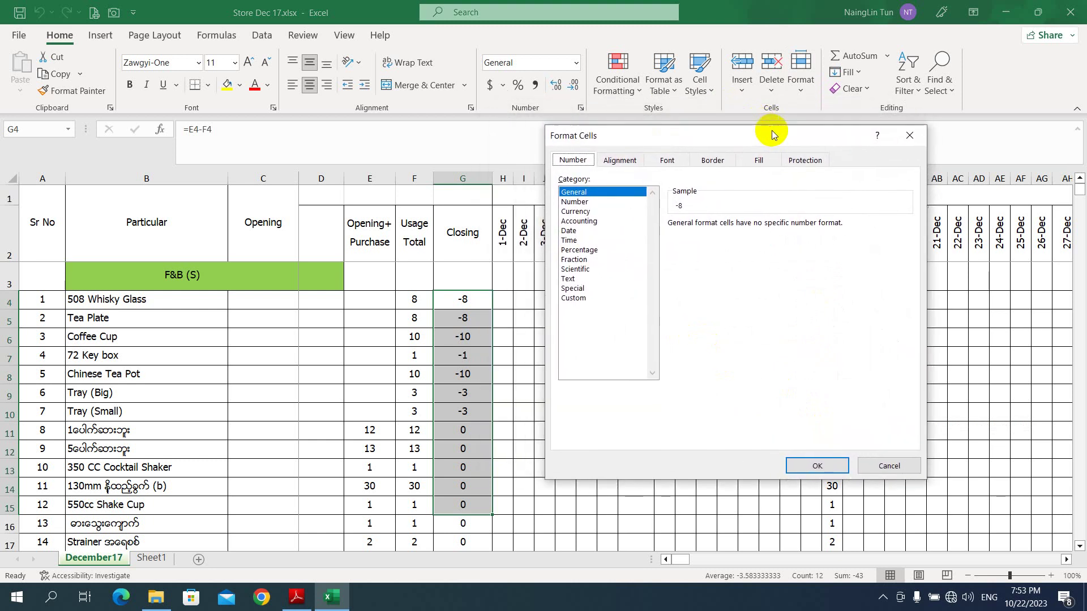
{"action": "left_click", "coordinate": [785, 162]}
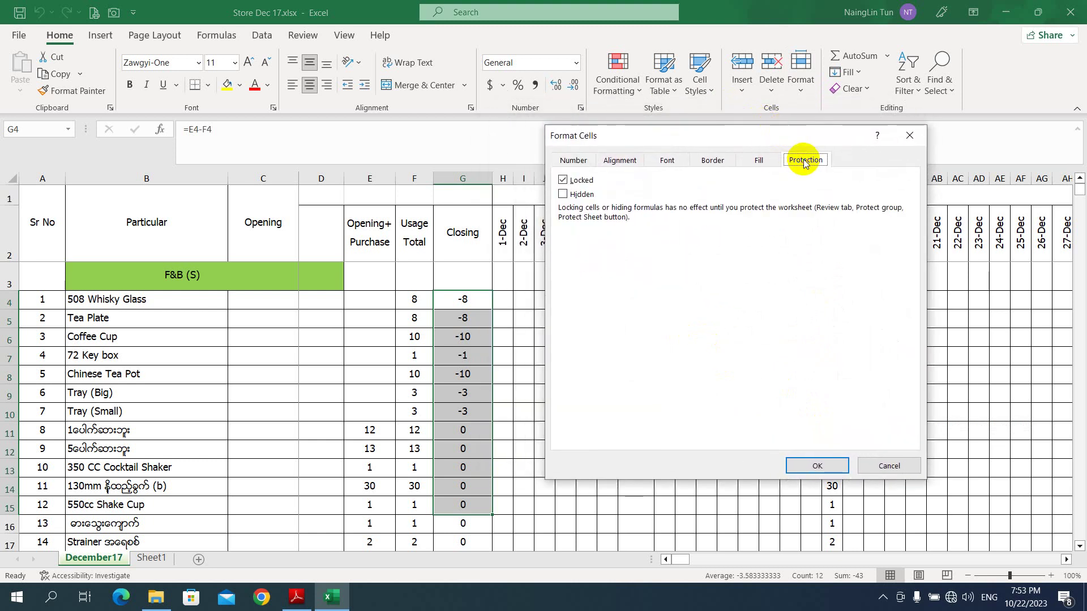
{"action": "left_click", "coordinate": [563, 194]}
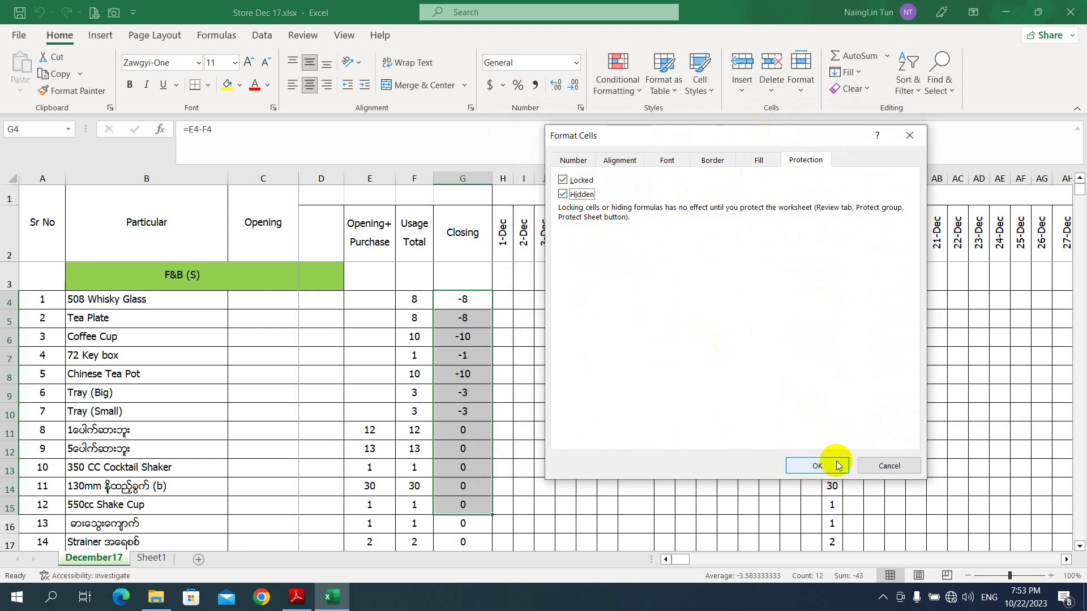
{"action": "left_click", "coordinate": [818, 465]}
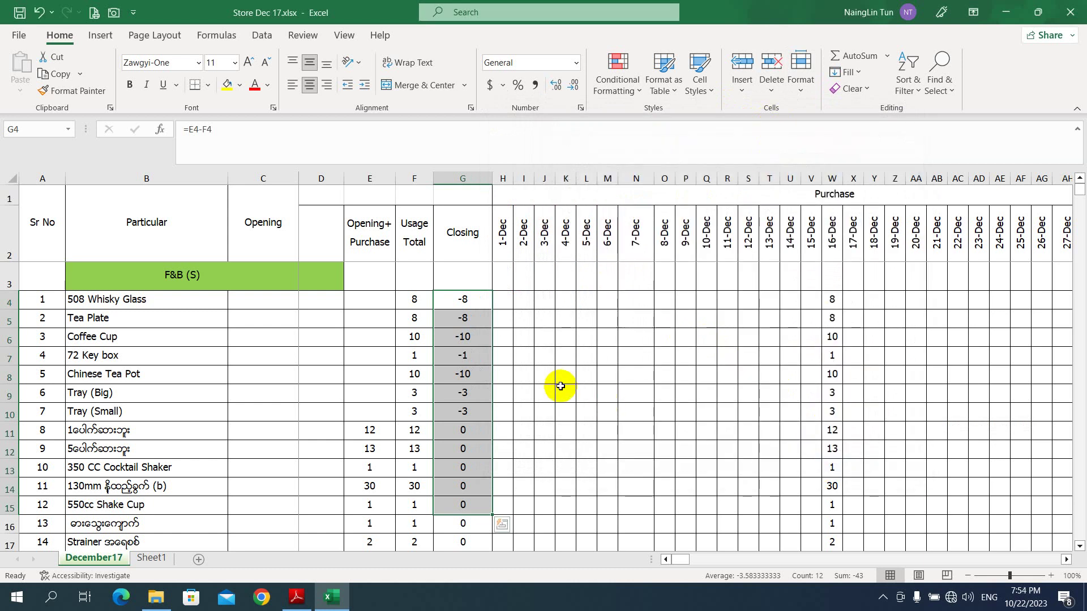
Reprotect the December17 sheet via Format > Protect Sheet, confirming the password
{"action": "left_click", "coordinate": [565, 318]}
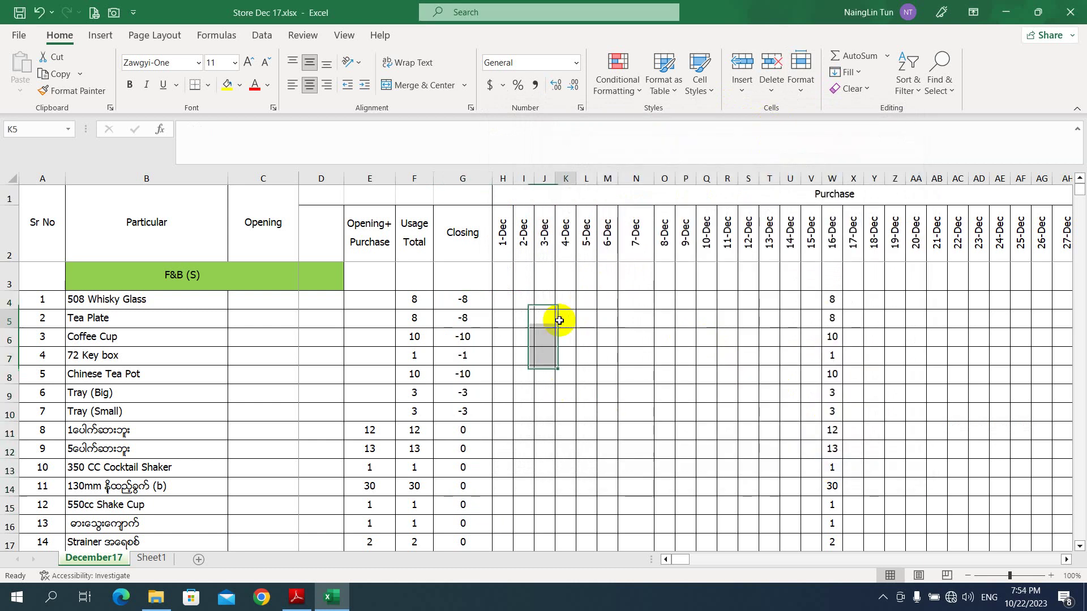
{"action": "left_click", "coordinate": [808, 80]}
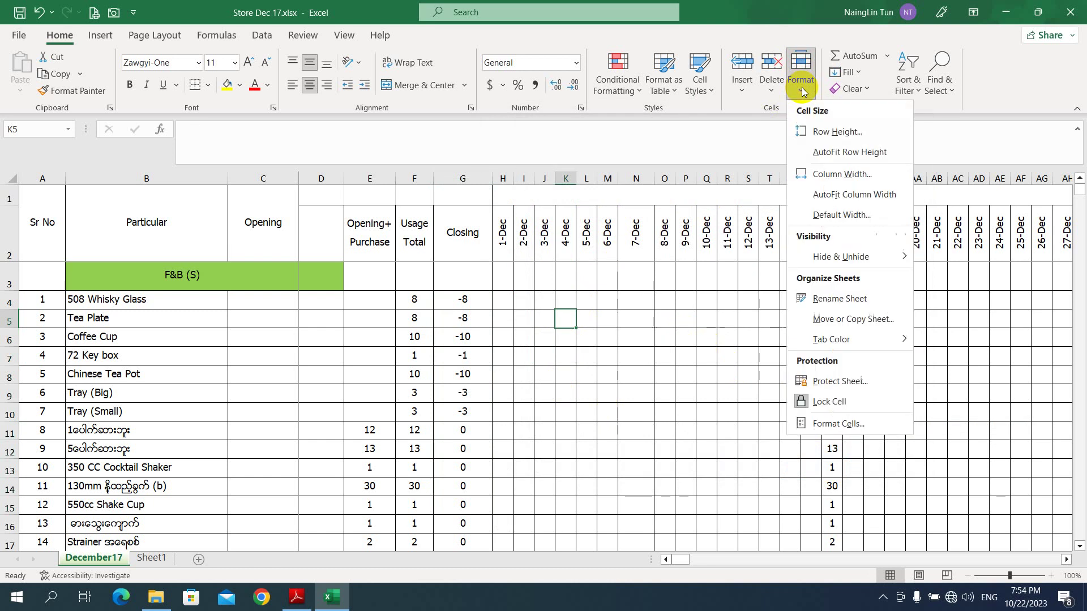
{"action": "left_click", "coordinate": [830, 387]}
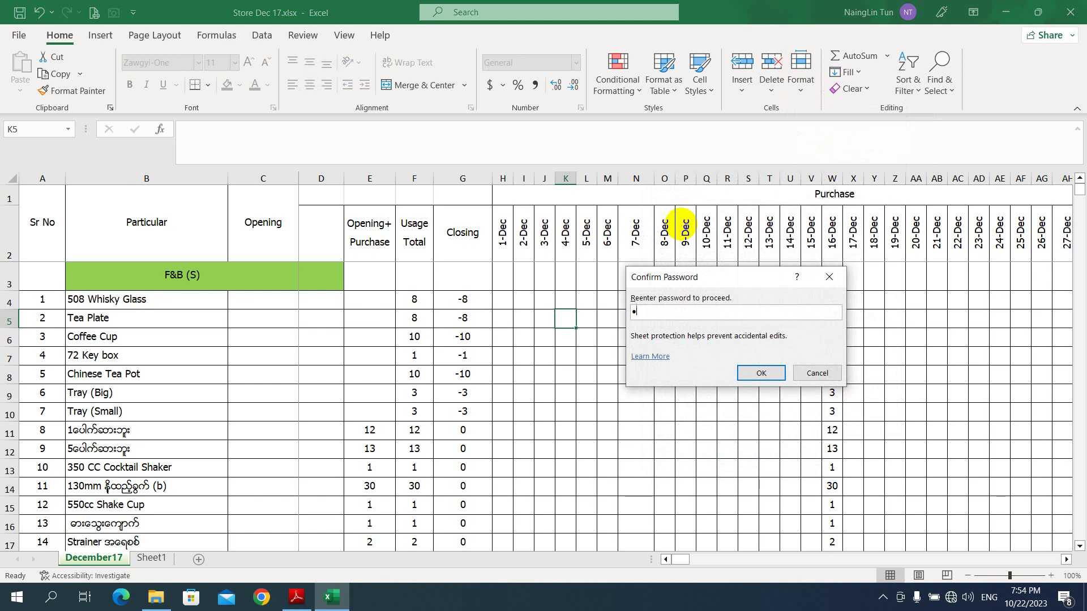
{"action": "key", "text": "Return"}
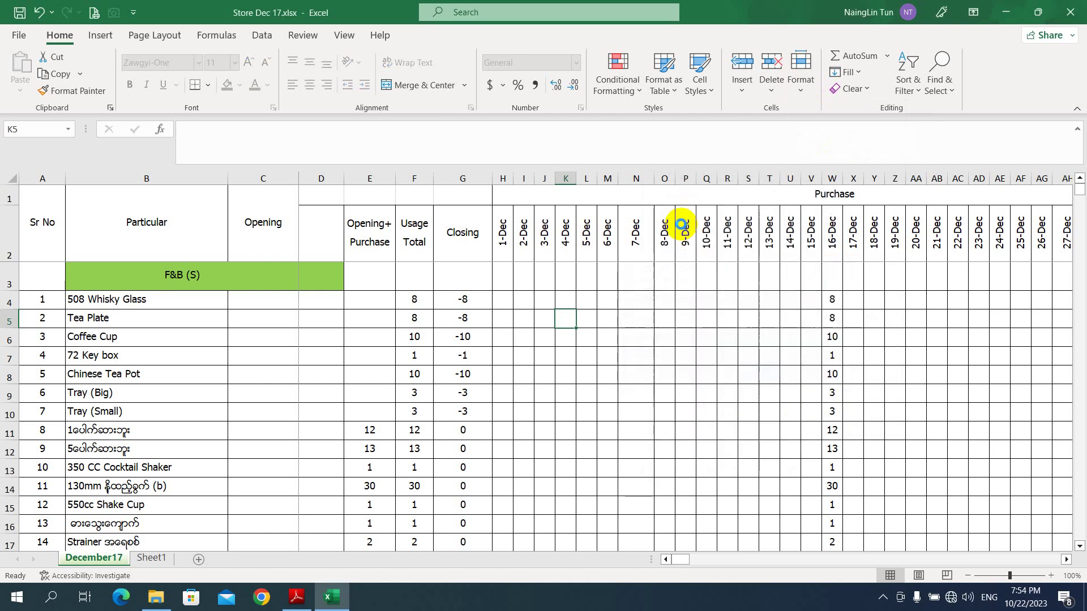
{"action": "left_click", "coordinate": [591, 332]}
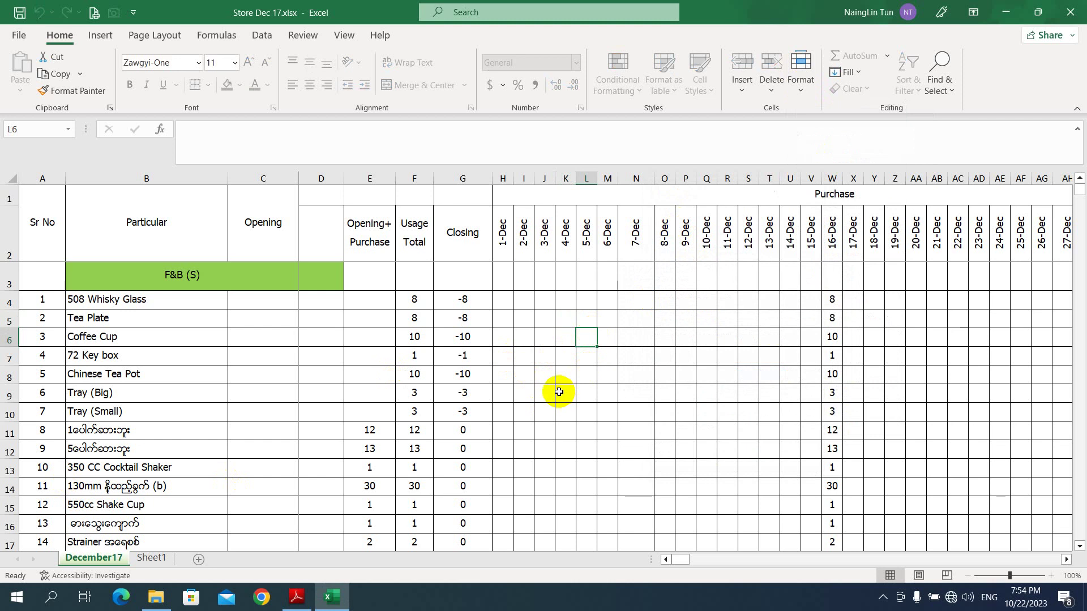
{"action": "key", "text": "Delete"}
{"action": "left_click", "coordinate": [558, 338]}
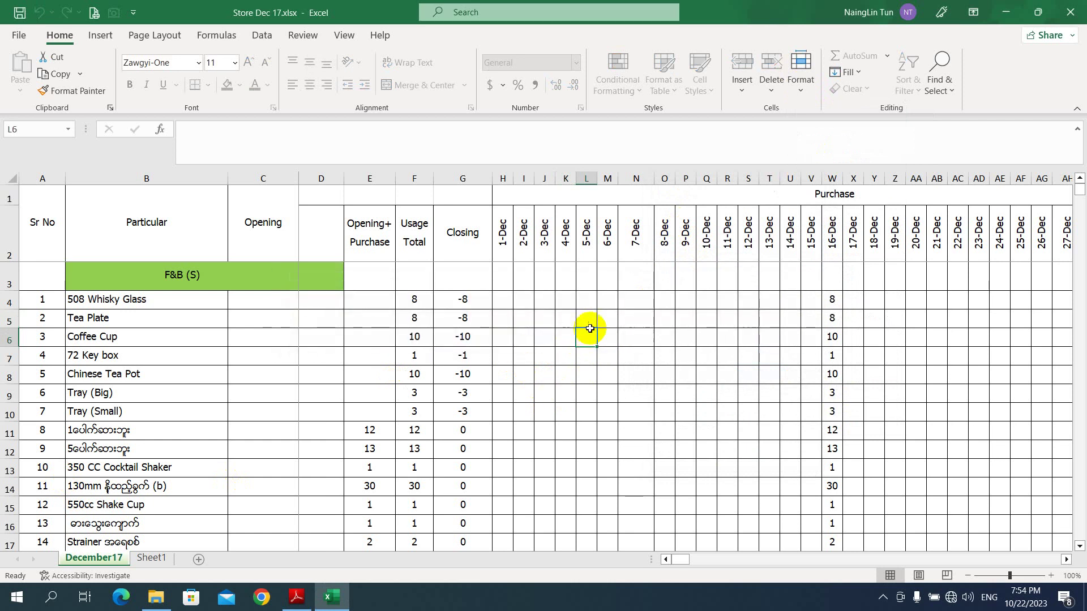
{"action": "left_click", "coordinate": [478, 302]}
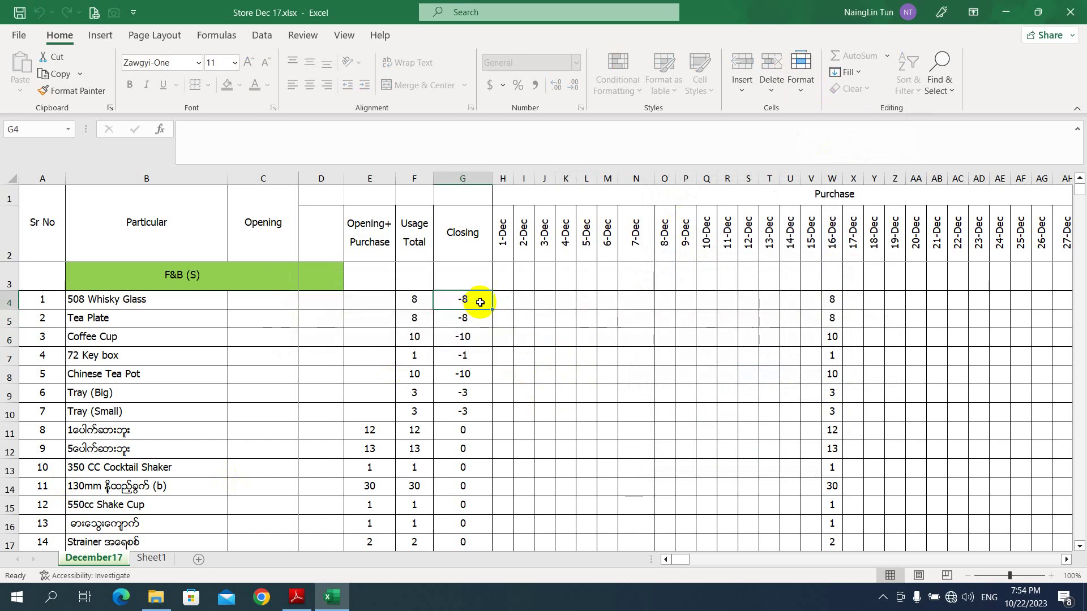
{"action": "double_click", "coordinate": [480, 302]}
{"action": "left_click", "coordinate": [548, 336]}
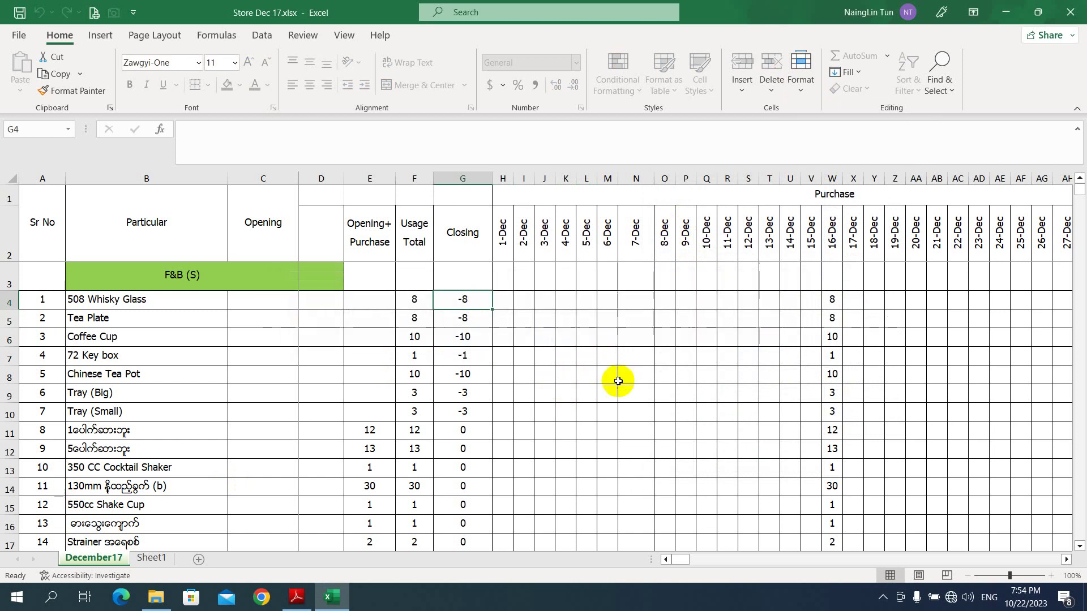
{"action": "left_click", "coordinate": [619, 379]}
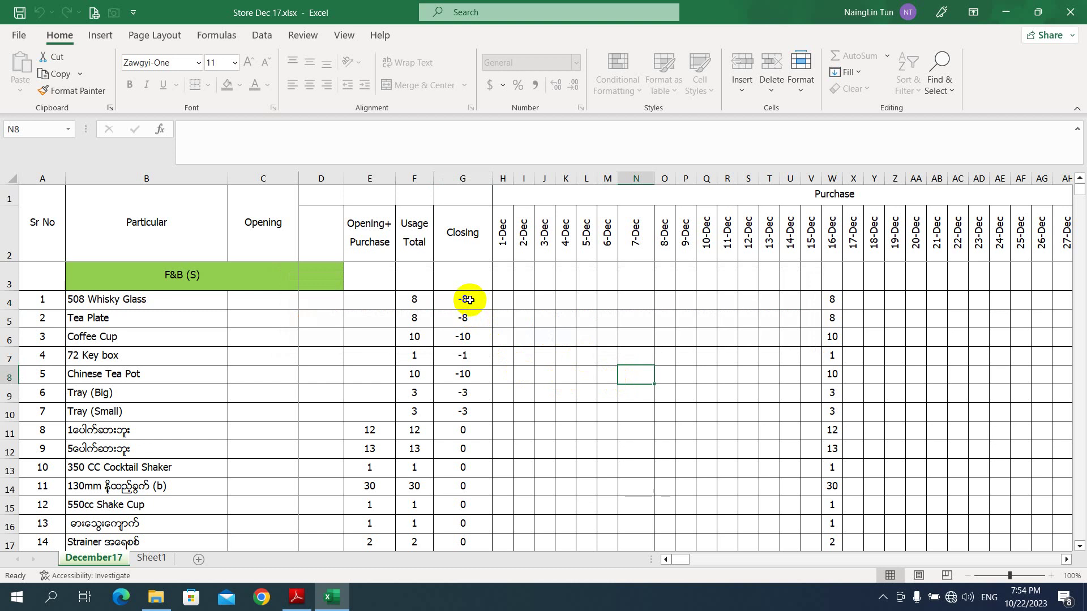
{"action": "left_click", "coordinate": [469, 300]}
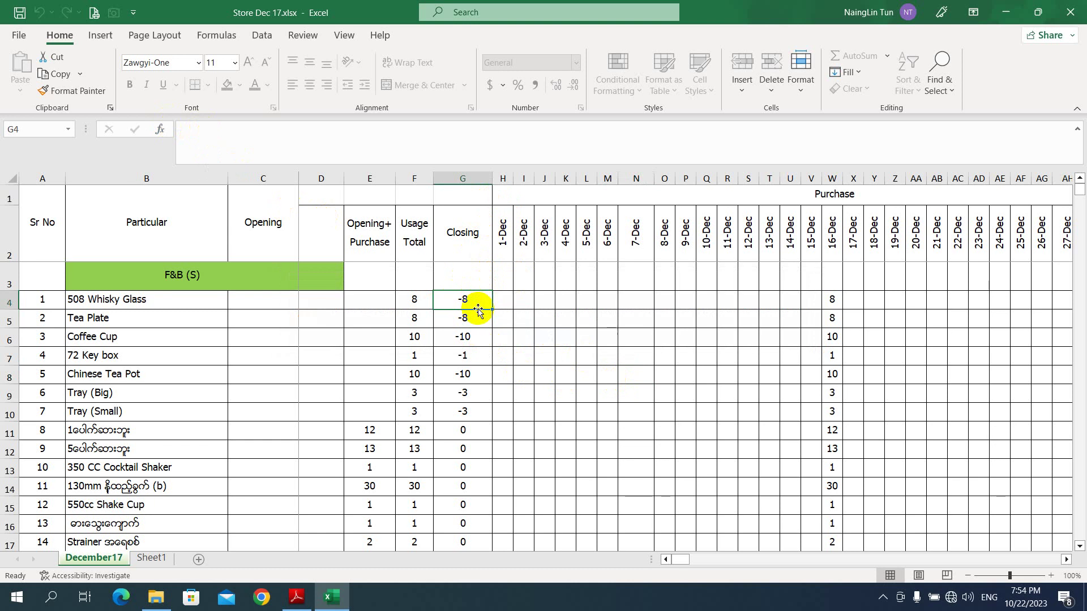
{"action": "left_click", "coordinate": [468, 320]}
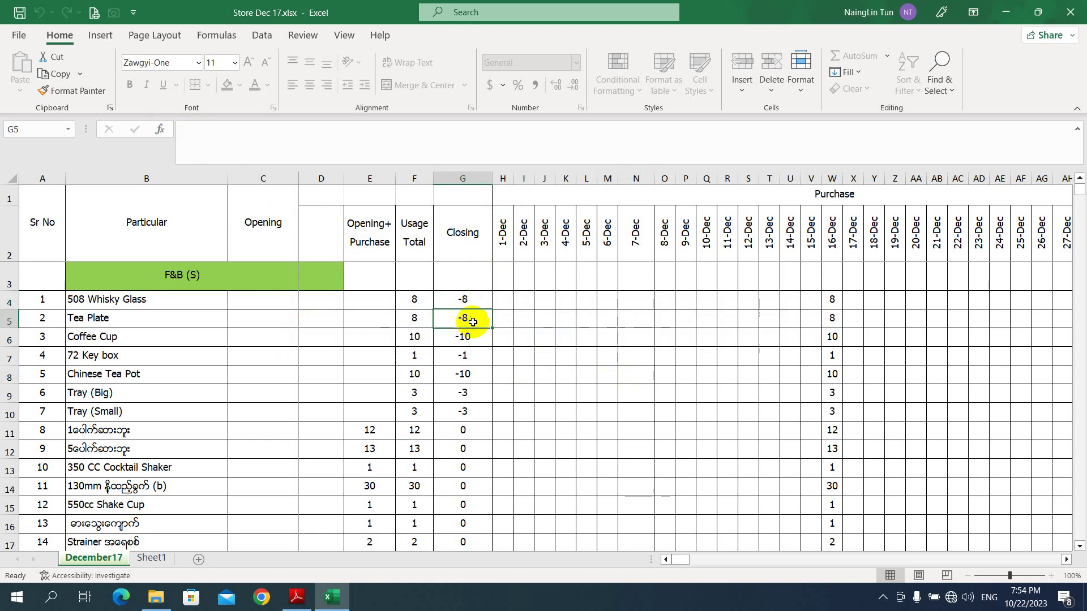
{"action": "left_click", "coordinate": [472, 339]}
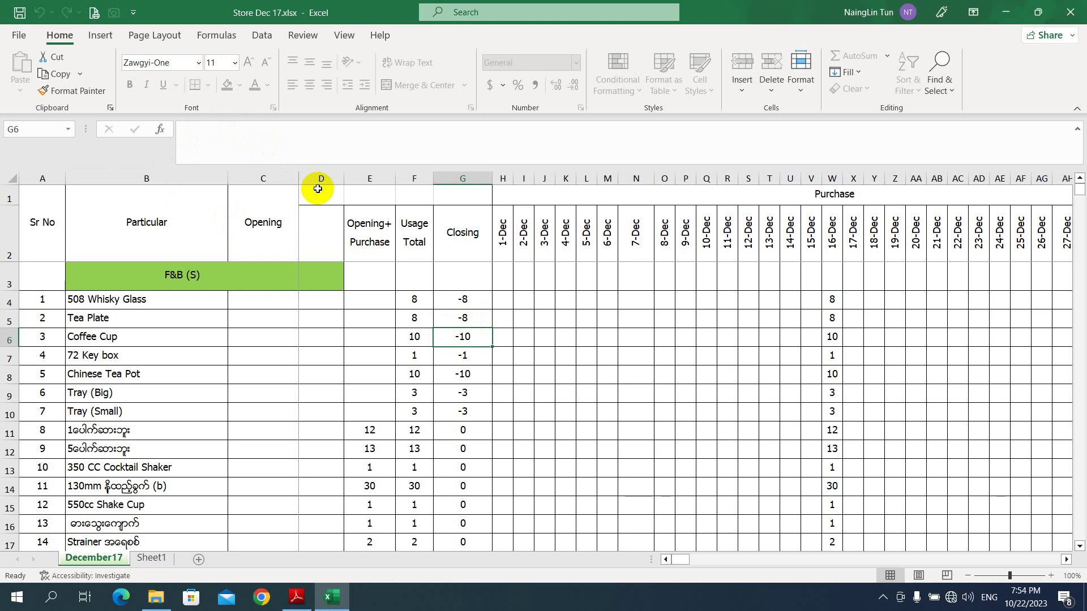
{"action": "left_click", "coordinate": [478, 321]}
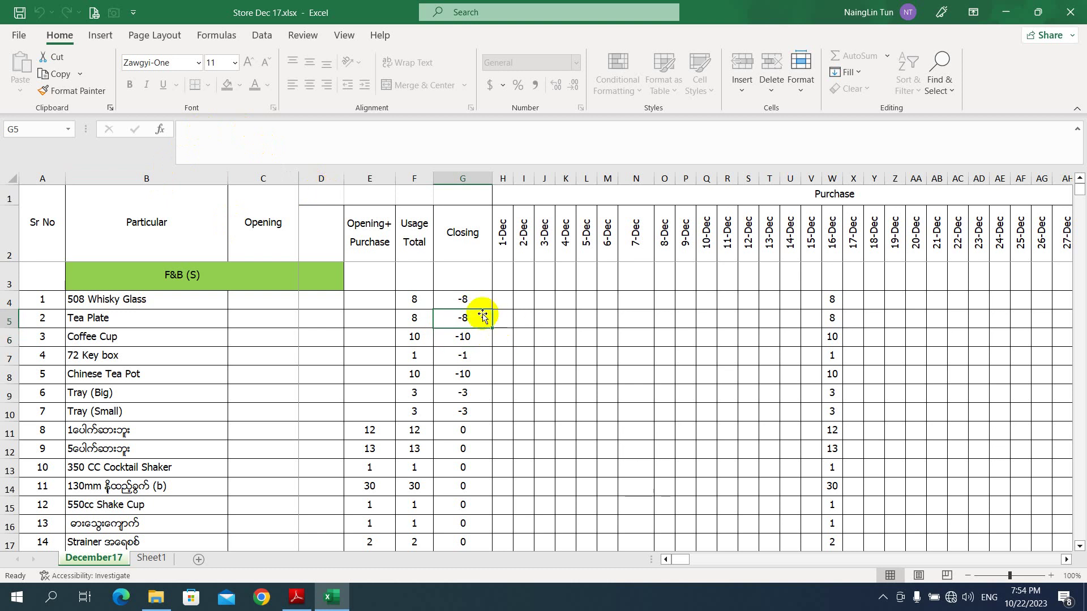
{"action": "left_click", "coordinate": [482, 306]}
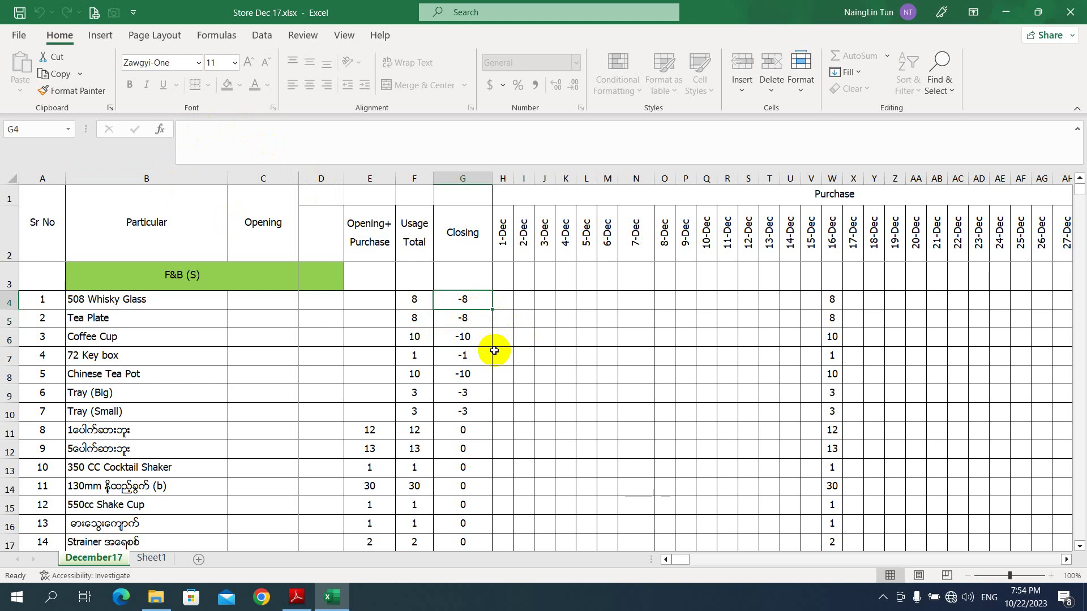
{"action": "left_click", "coordinate": [297, 596]}
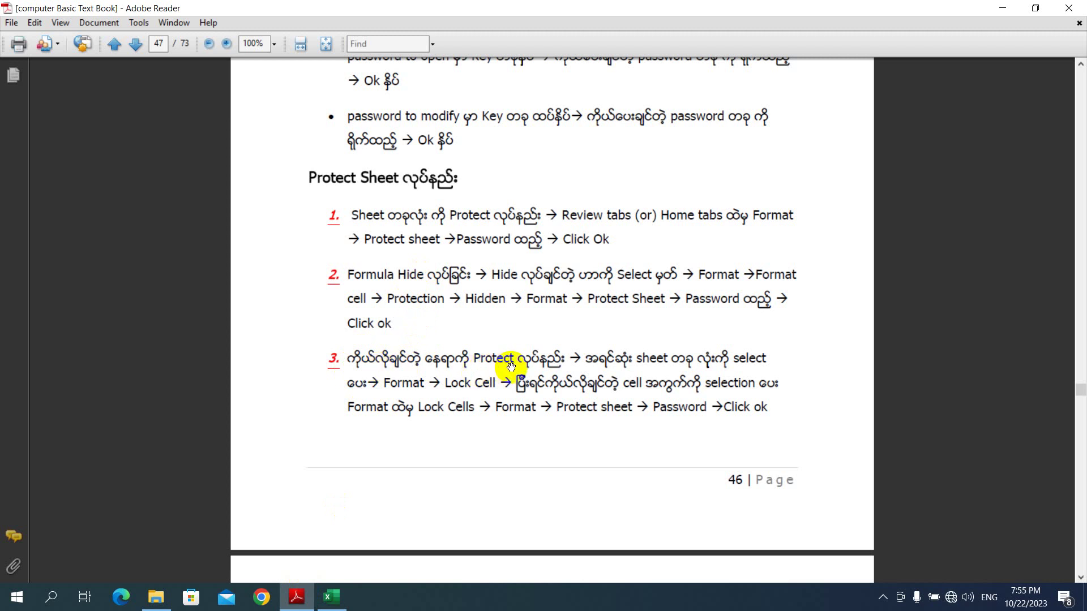
Leave page 46 of the Protect Sheet instructions and bring the Store Dec 17 workbook back
{"action": "left_click", "coordinate": [332, 596]}
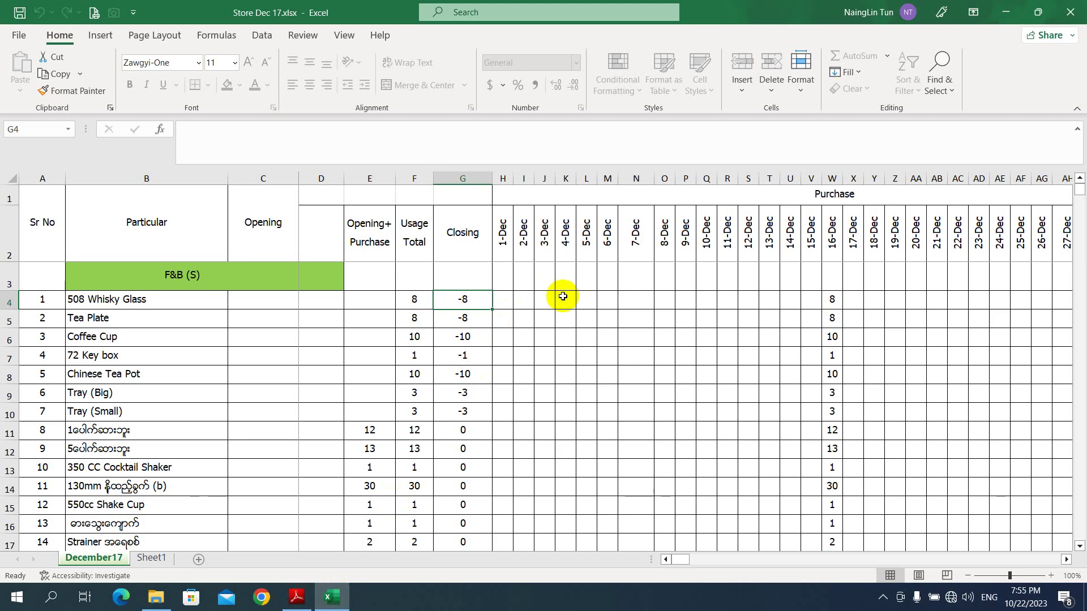
Unprotect the December17 sheet with its password via Format > Unprotect Sheet
{"action": "left_click", "coordinate": [562, 296]}
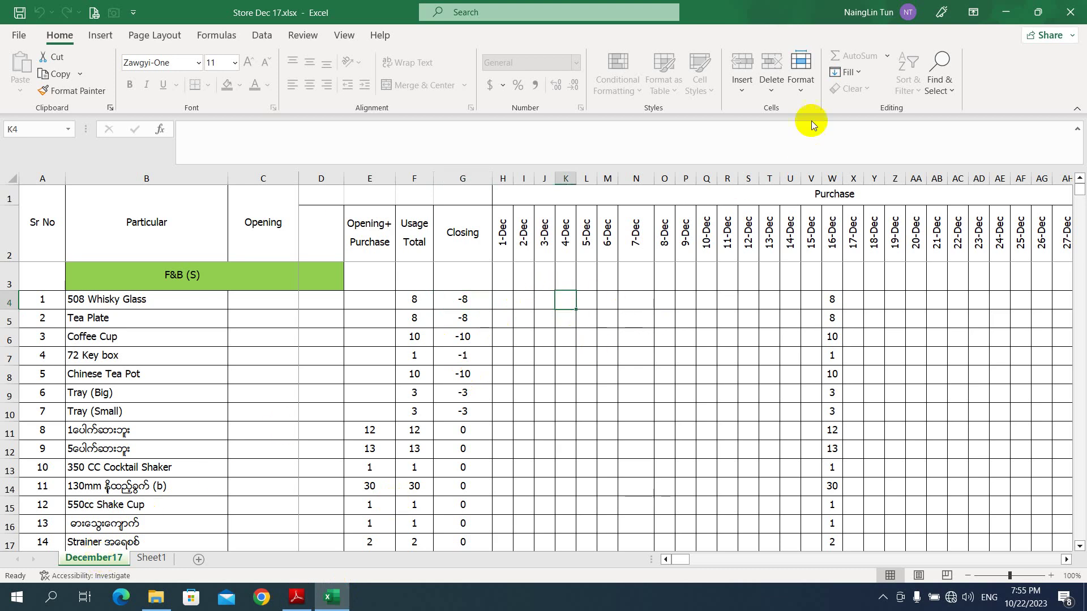
{"action": "left_click", "coordinate": [803, 94]}
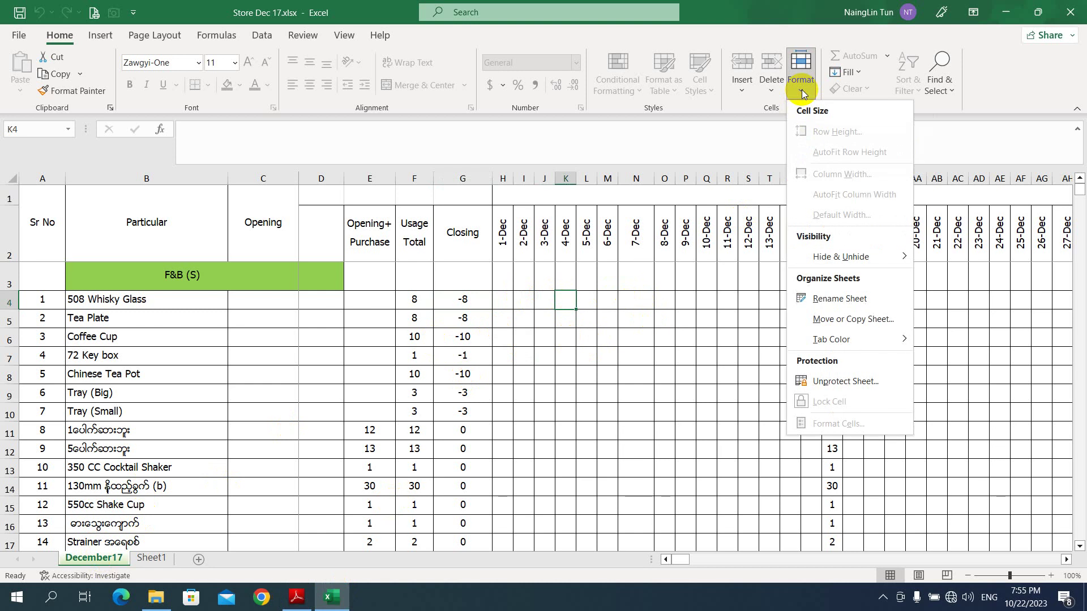
{"action": "left_click", "coordinate": [832, 381]}
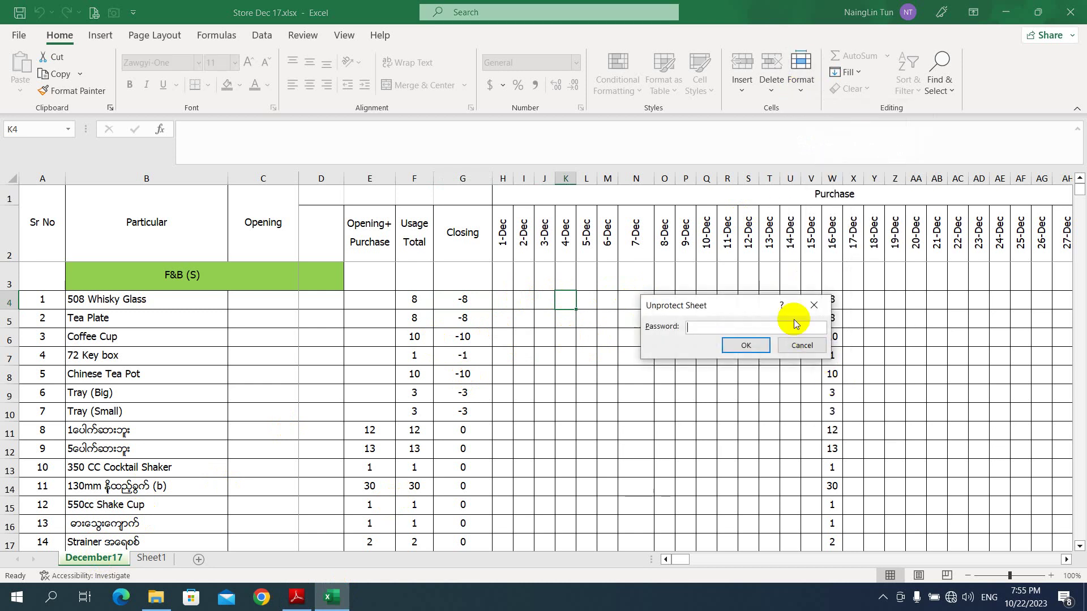
{"action": "left_click", "coordinate": [746, 345]}
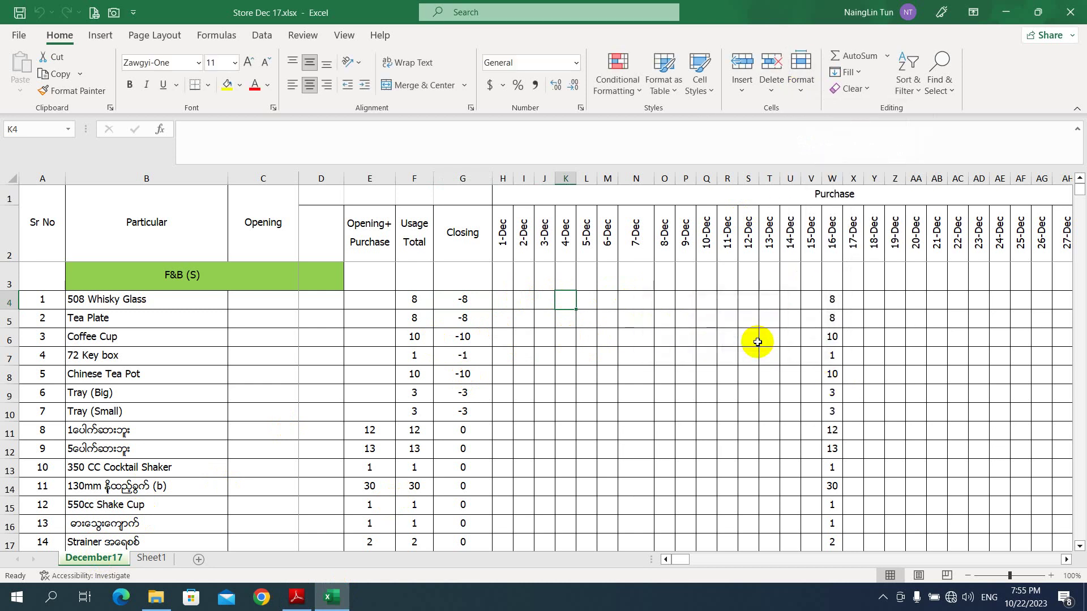
Confirm G4's formula =E4-F4 is visible again, then return to the PDF instructions
{"action": "left_click", "coordinate": [475, 299]}
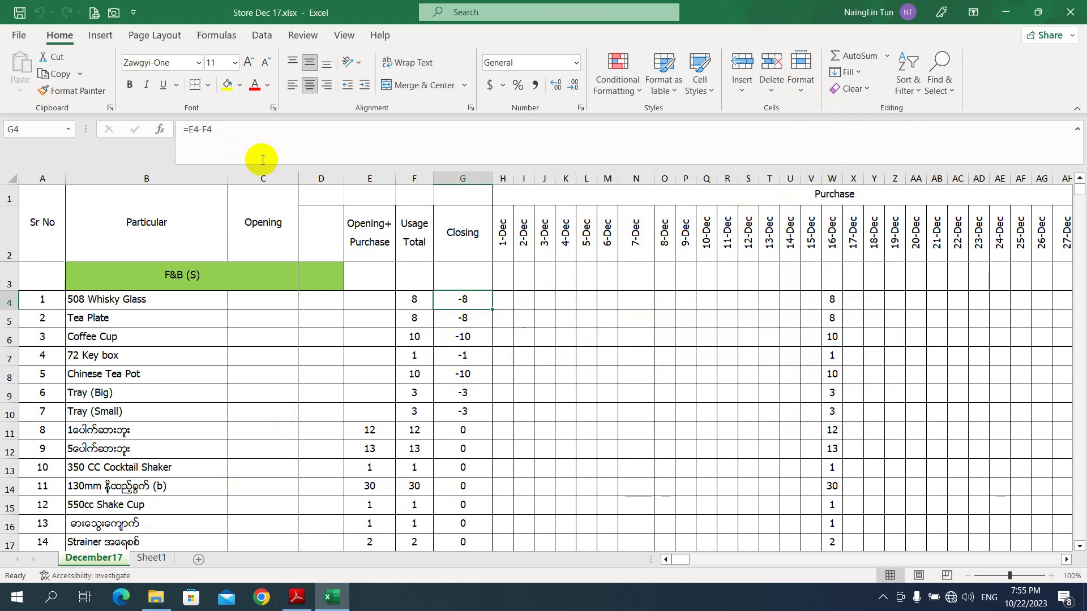
{"action": "left_click", "coordinate": [535, 318]}
{"action": "left_click", "coordinate": [584, 320]}
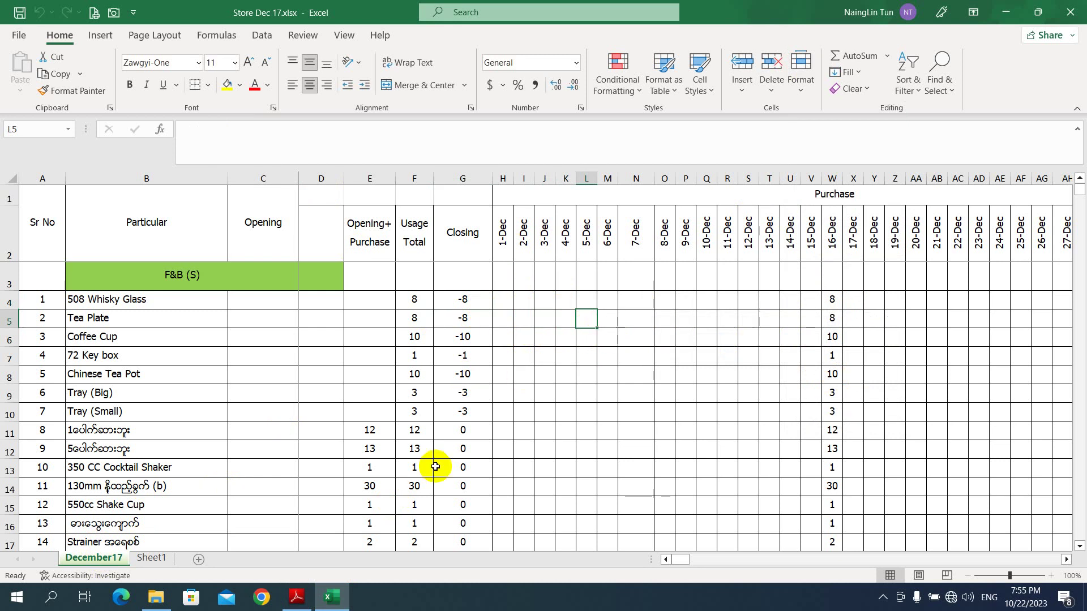
{"action": "left_click", "coordinate": [297, 597]}
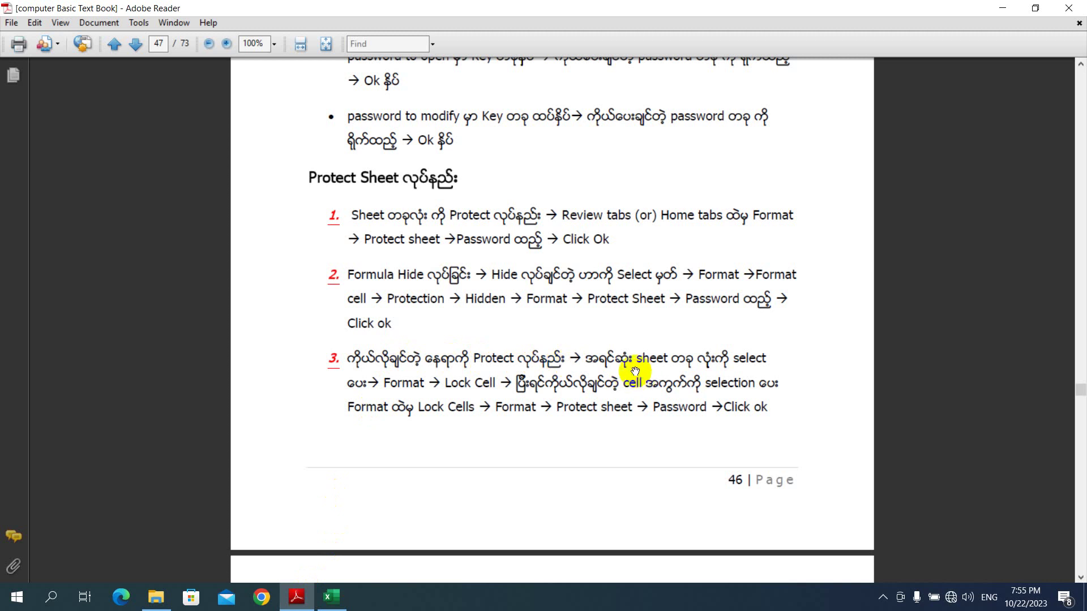
Read step 3 on page 46, briefly highlighting the word 'select', then return to Excel
{"action": "double_click", "coordinate": [748, 359]}
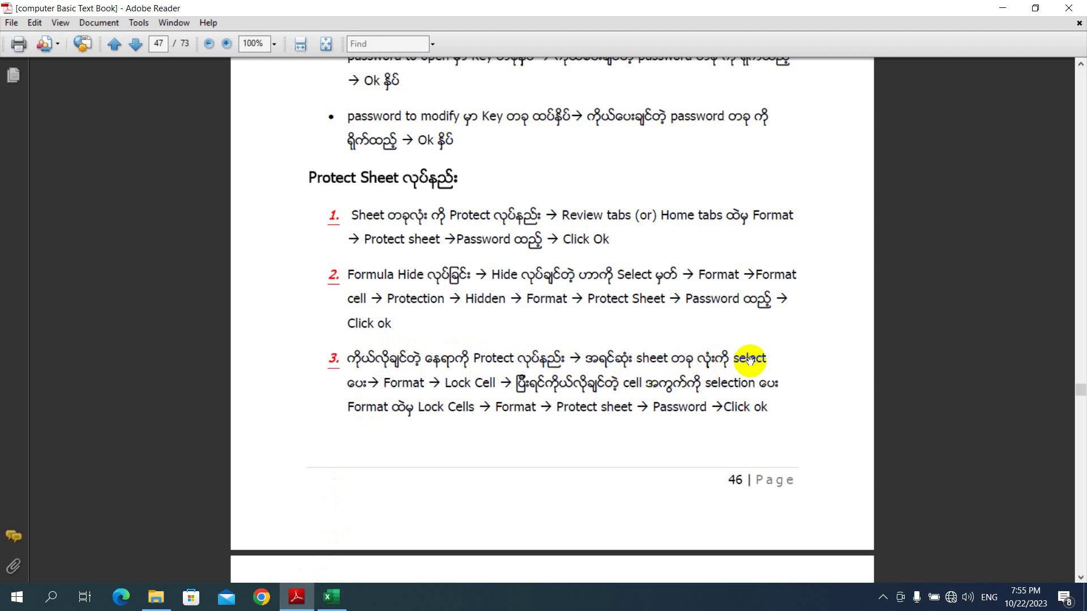
{"action": "left_click", "coordinate": [664, 372]}
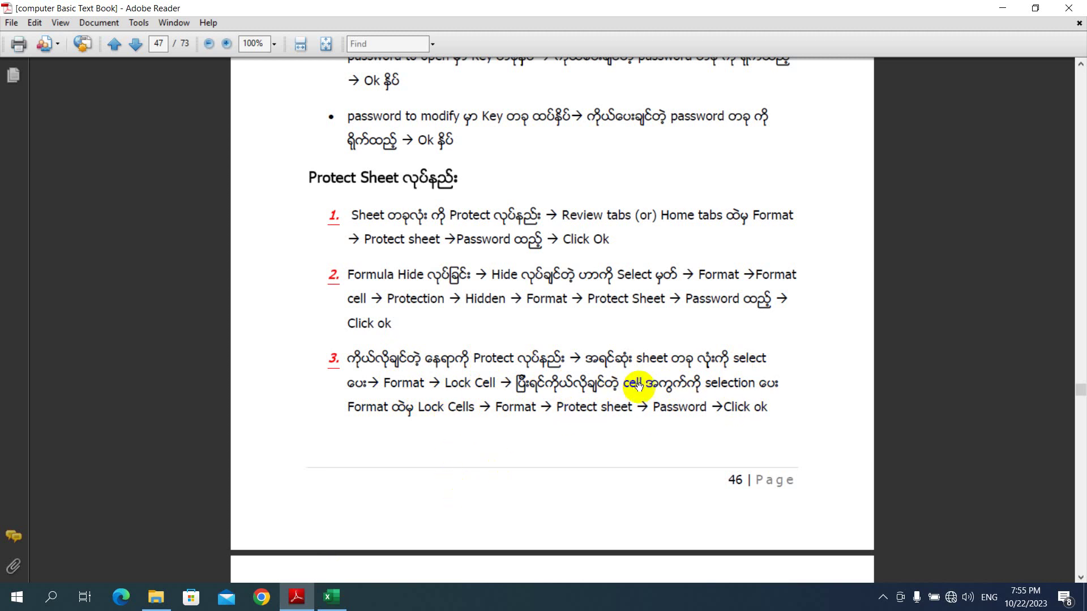
{"action": "left_click", "coordinate": [331, 596]}
Select the whole December17 sheet and unlock all its cells with Format > Lock Cell
{"action": "left_click", "coordinate": [329, 373]}
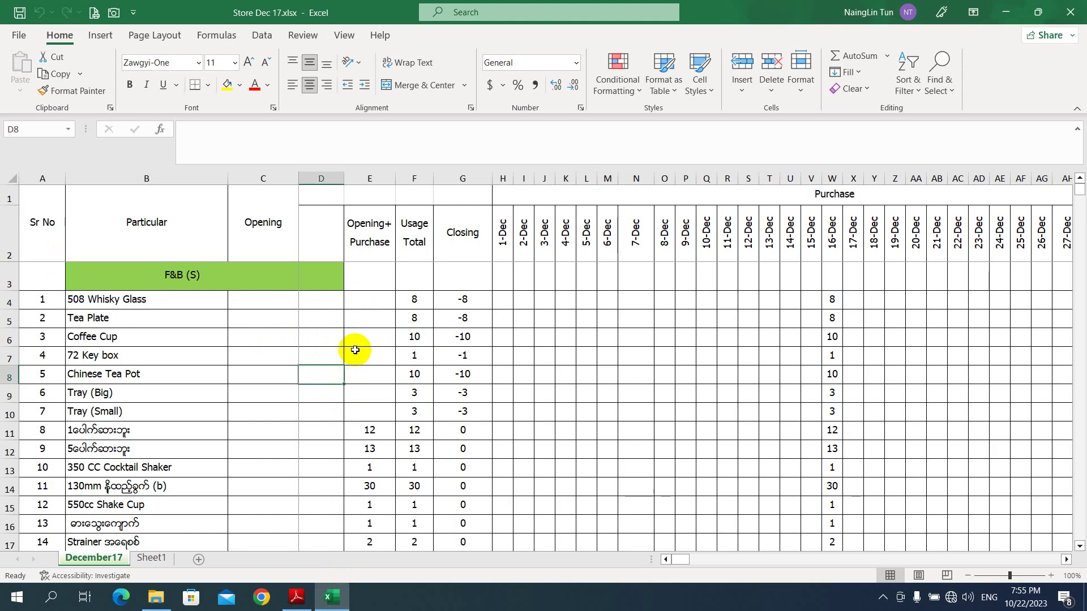
{"action": "key", "text": "ctrl+a"}
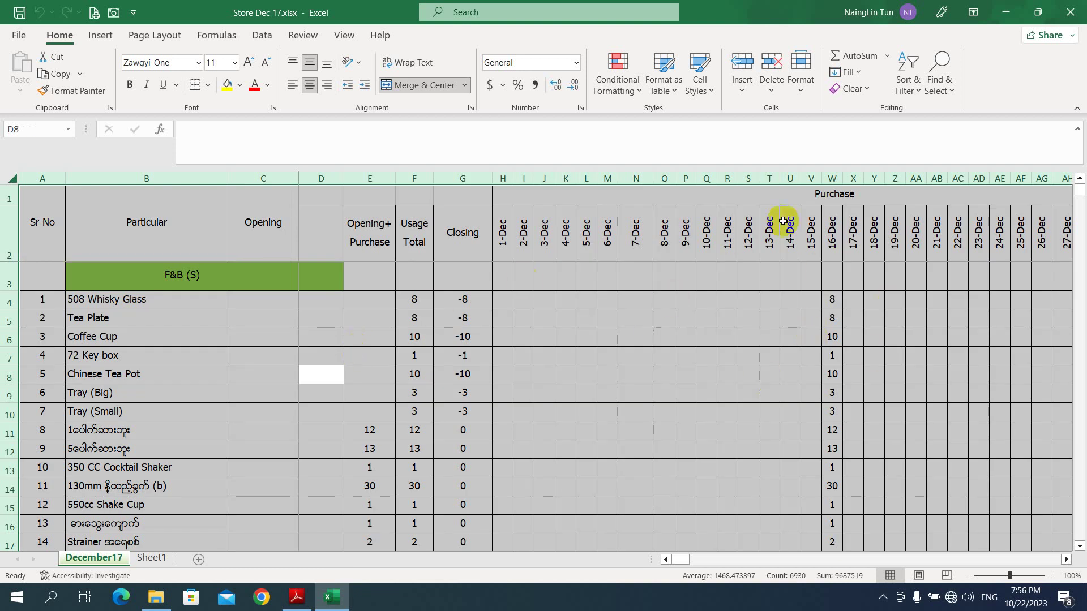
{"action": "left_click", "coordinate": [800, 79]}
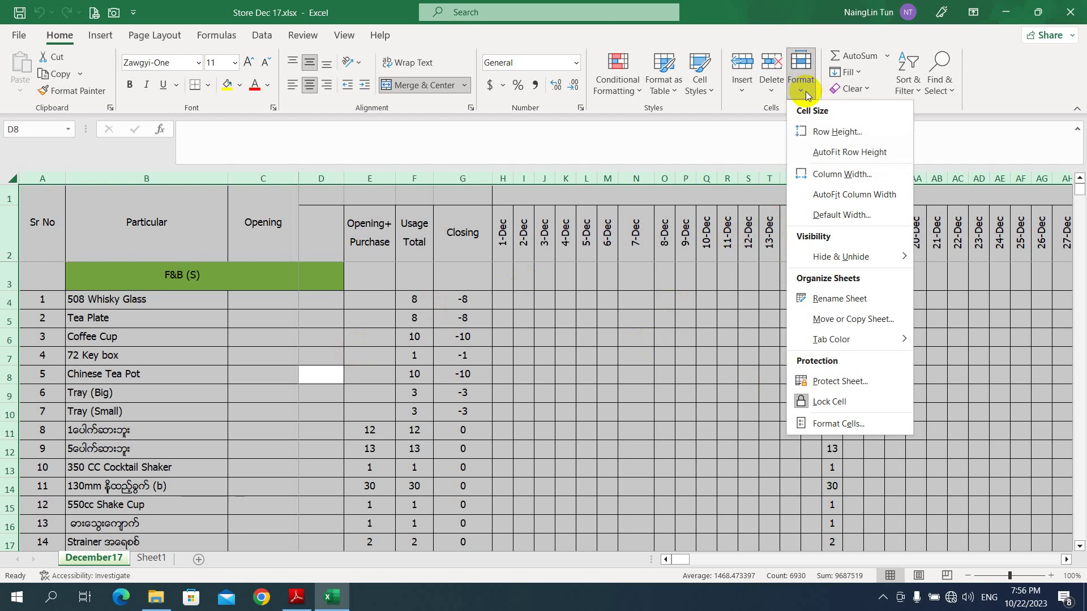
{"action": "left_click", "coordinate": [829, 402]}
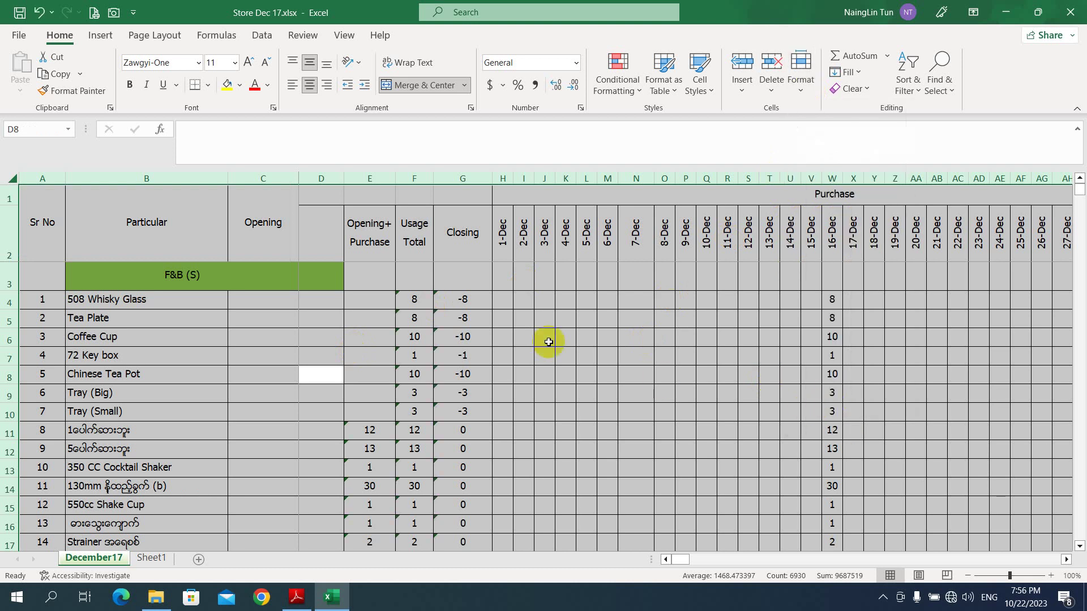
{"action": "left_click", "coordinate": [522, 318]}
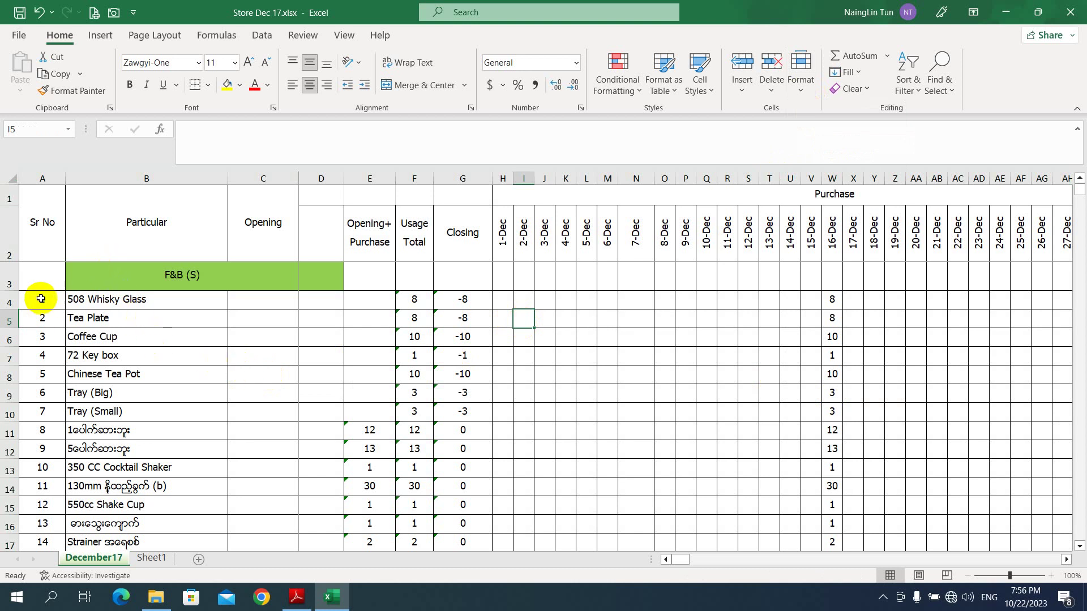
Select the serial numbers and item names A4:B15 and toggle Lock Cell on them
{"action": "mouse_move", "coordinate": [42, 299]}
{"action": "left_mouse_down"}
{"action": "mouse_move", "coordinate": [260, 474]}
{"action": "mouse_move", "coordinate": [213, 517]}
{"action": "left_mouse_up"}
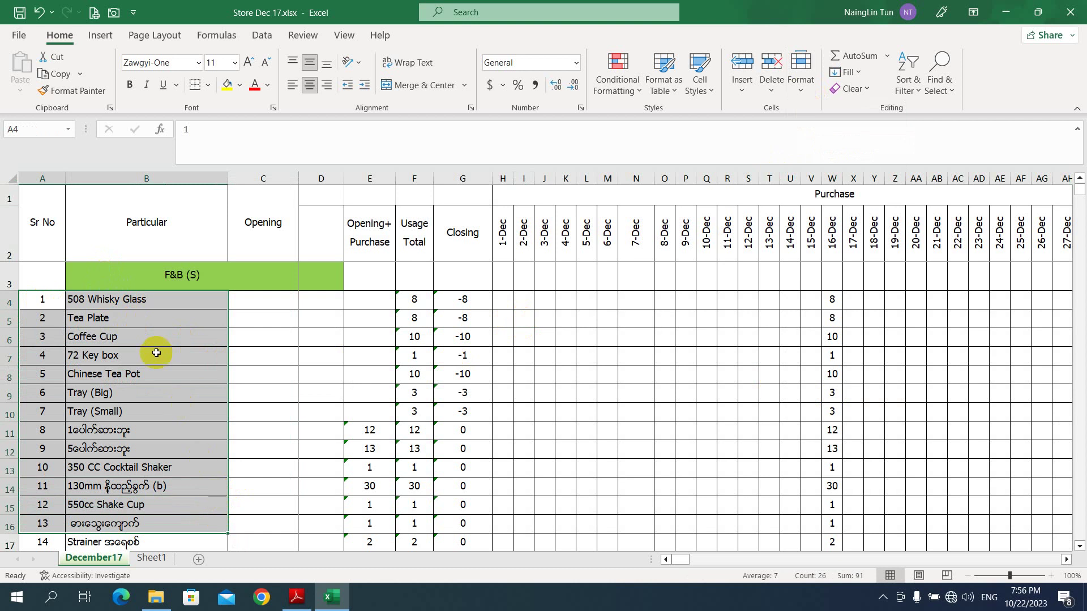
{"action": "scroll", "coordinate": [153, 341], "scroll_direction": "down", "scroll_amount": 1}
{"action": "scroll", "coordinate": [153, 342], "scroll_direction": "up", "scroll_amount": 1}
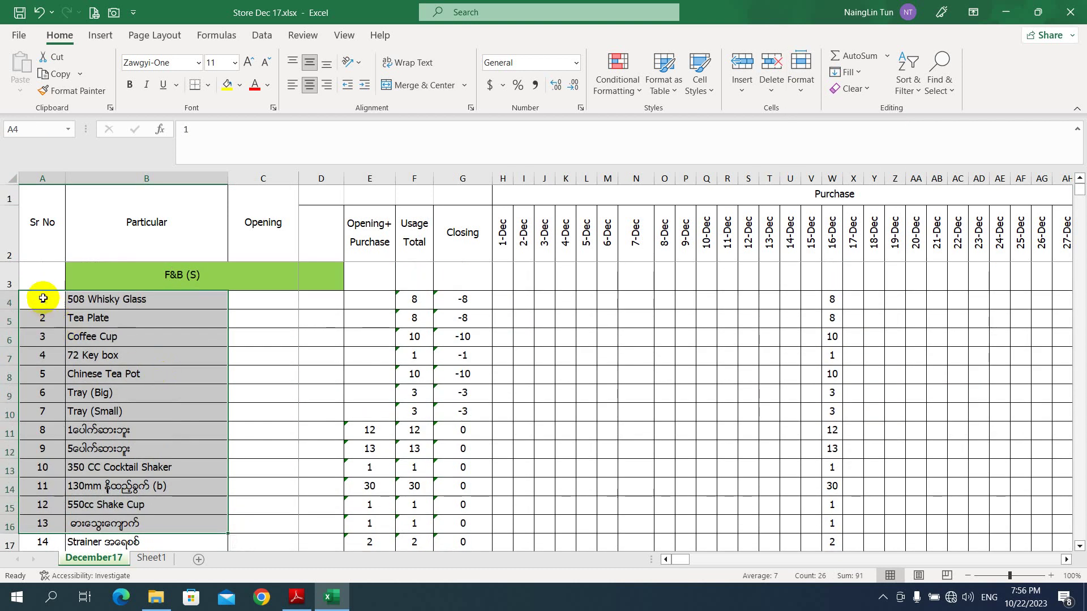
{"action": "mouse_move", "coordinate": [43, 299]}
{"action": "left_mouse_down"}
{"action": "mouse_move", "coordinate": [201, 514]}
{"action": "mouse_move", "coordinate": [202, 502]}
{"action": "left_mouse_up"}
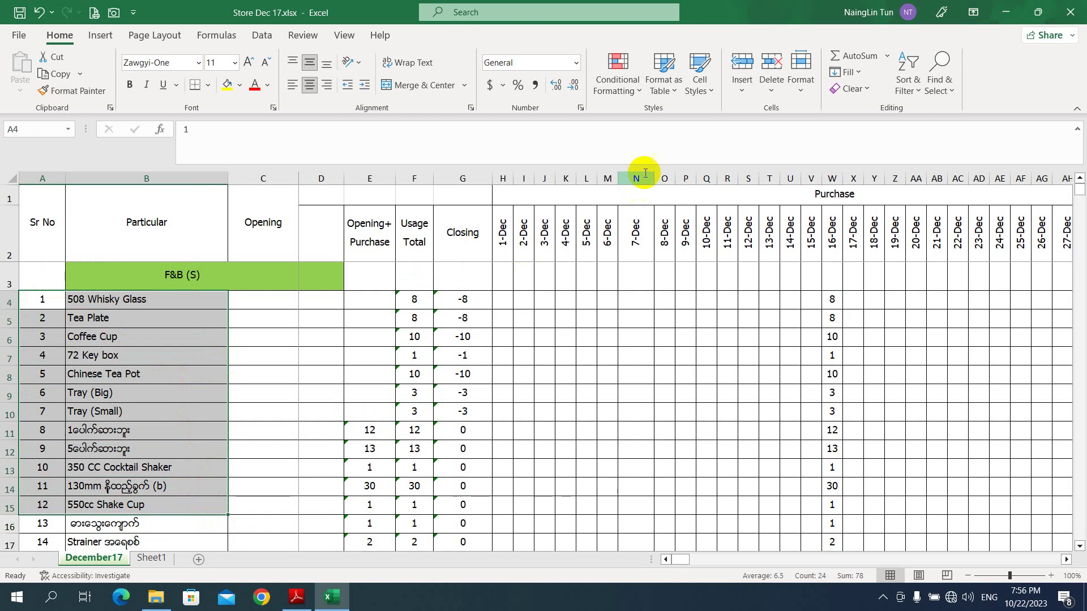
{"action": "left_click", "coordinate": [799, 93]}
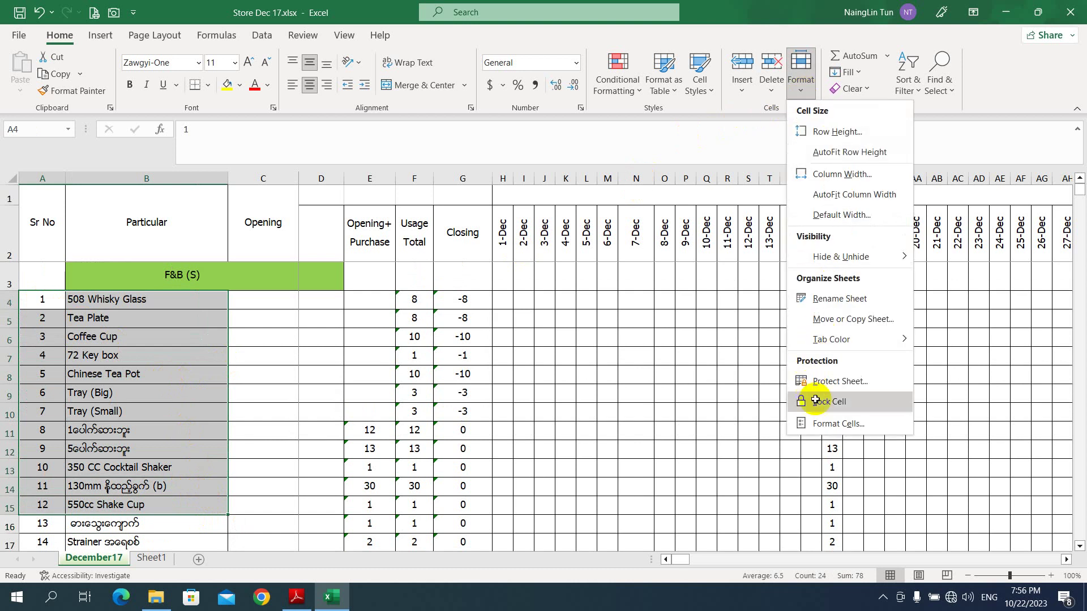
{"action": "left_click", "coordinate": [821, 399]}
{"action": "left_click", "coordinate": [800, 96]}
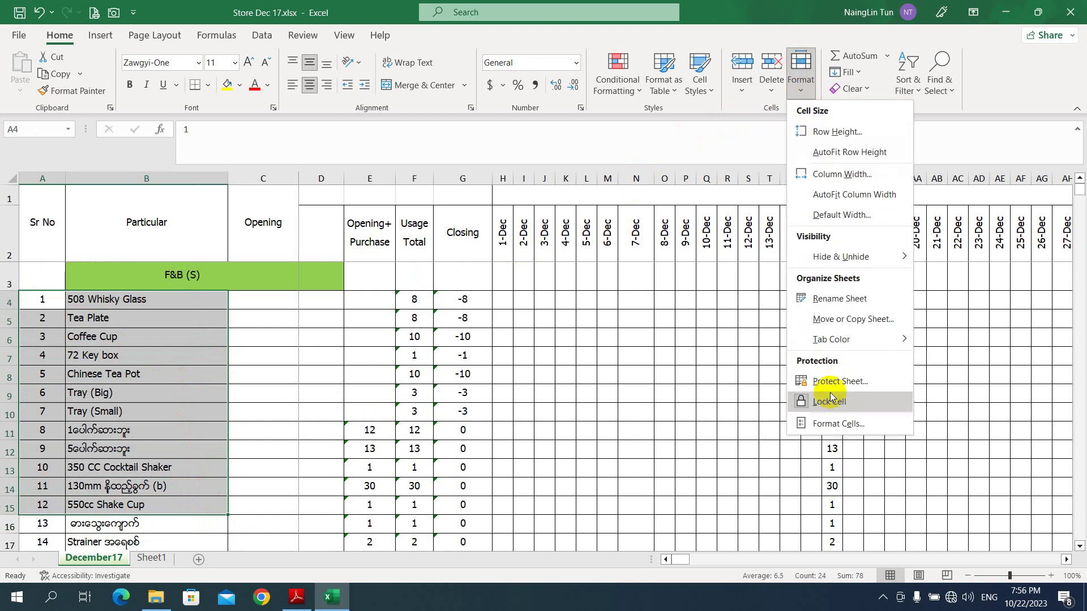
{"action": "left_click", "coordinate": [826, 403]}
{"action": "left_click", "coordinate": [187, 348]}
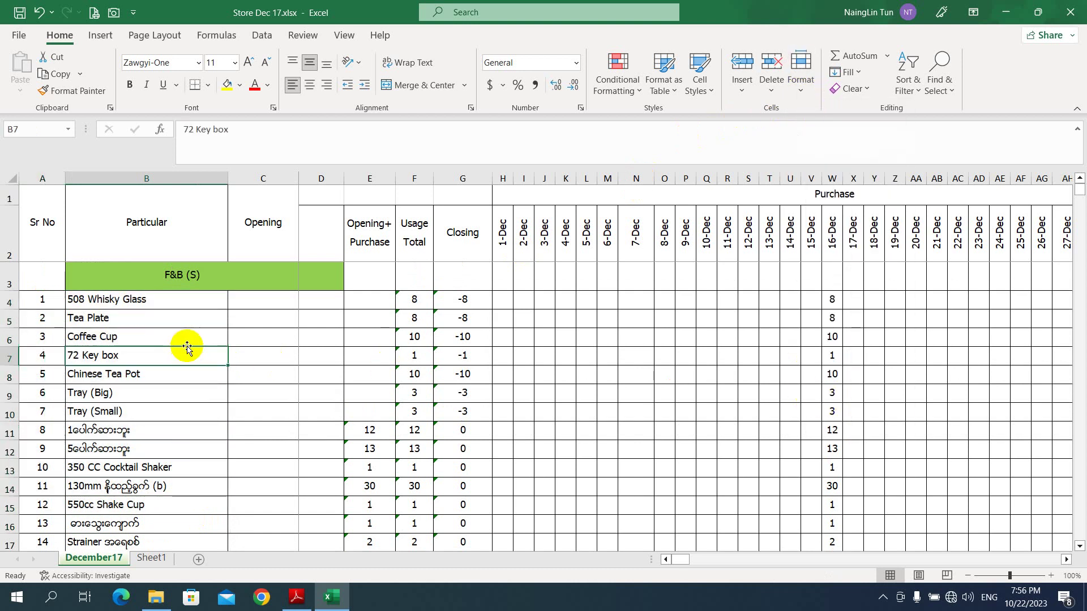
Password-protect the December17 sheet via Format > Protect Sheet, confirming the password
{"action": "left_click", "coordinate": [800, 79]}
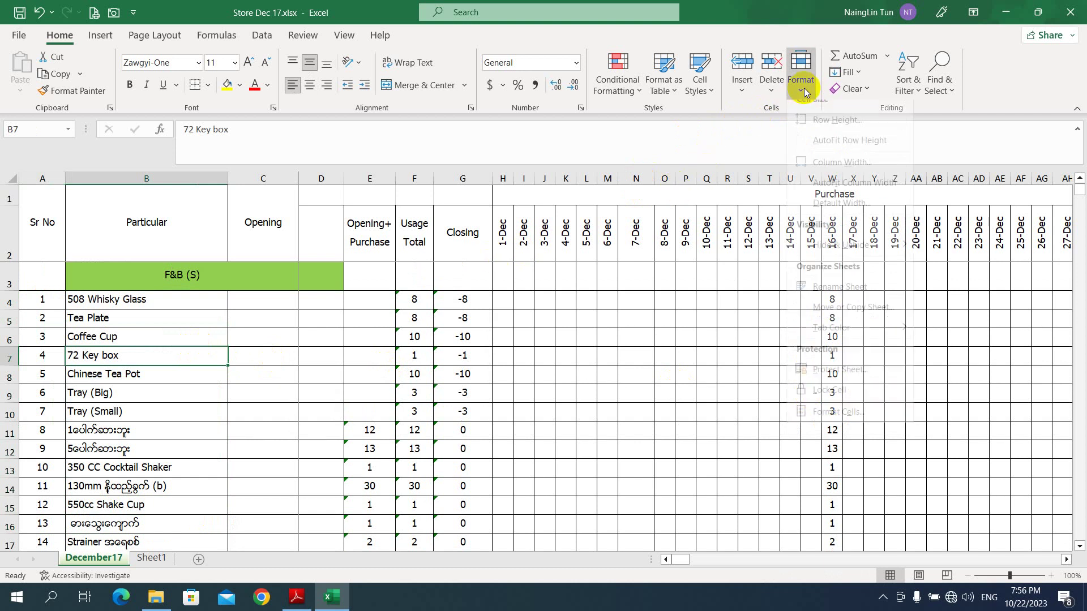
{"action": "left_click", "coordinate": [840, 381]}
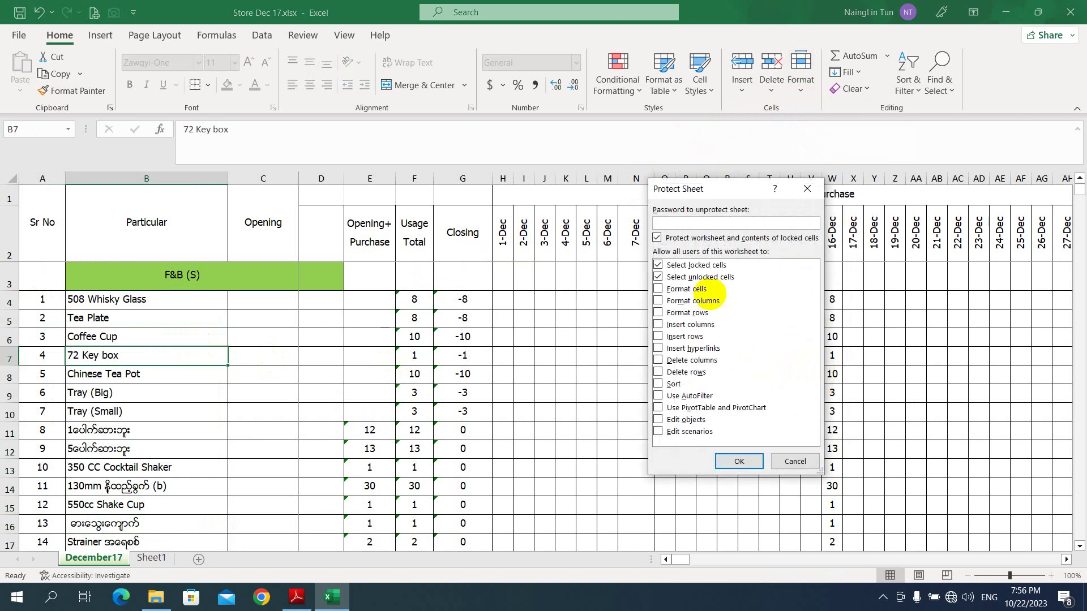
{"action": "key", "text": "Return"}
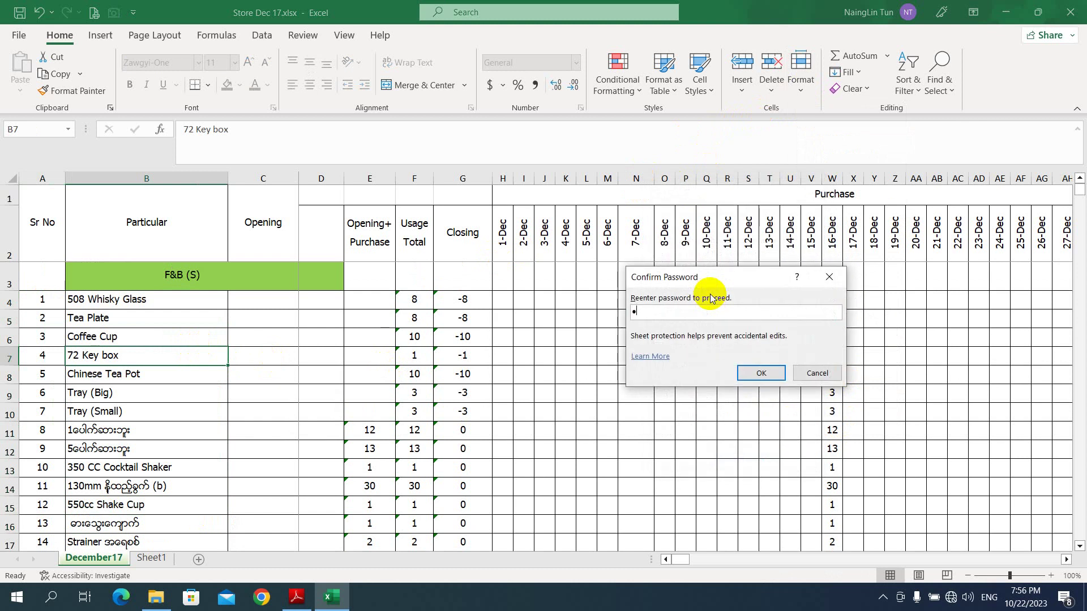
{"action": "key", "text": "Return"}
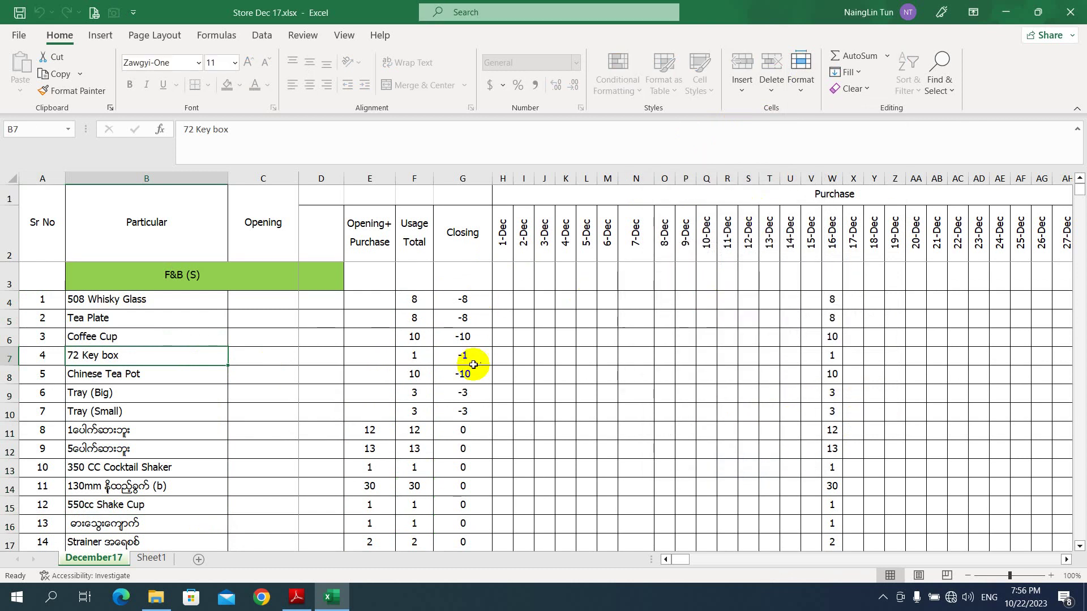
{"action": "left_click", "coordinate": [473, 298]}
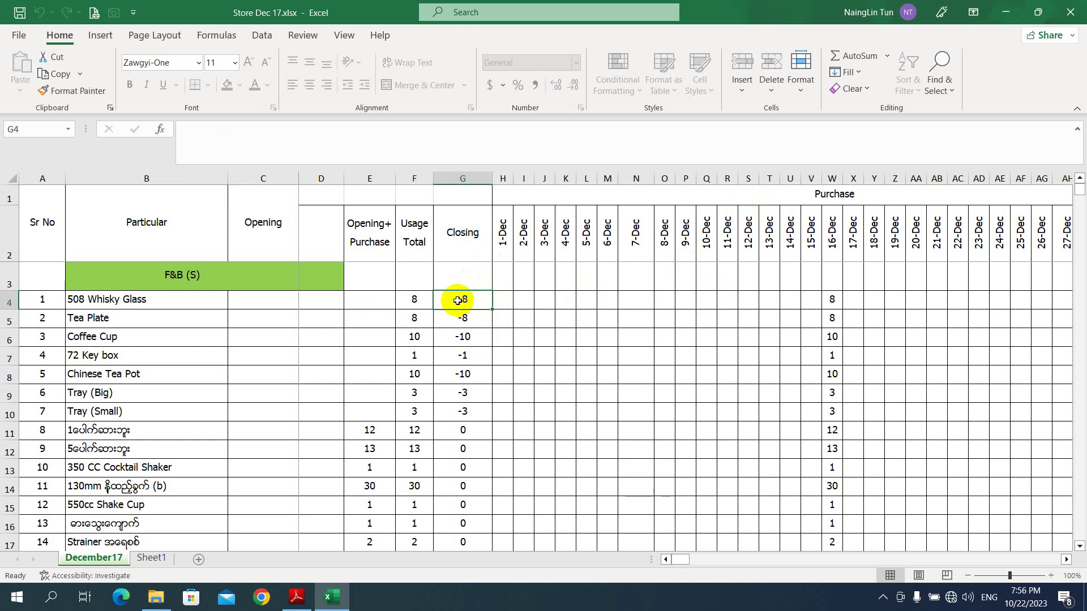
Replace the -8 Closing value in G4 with 6
{"action": "key", "text": "Delete"}
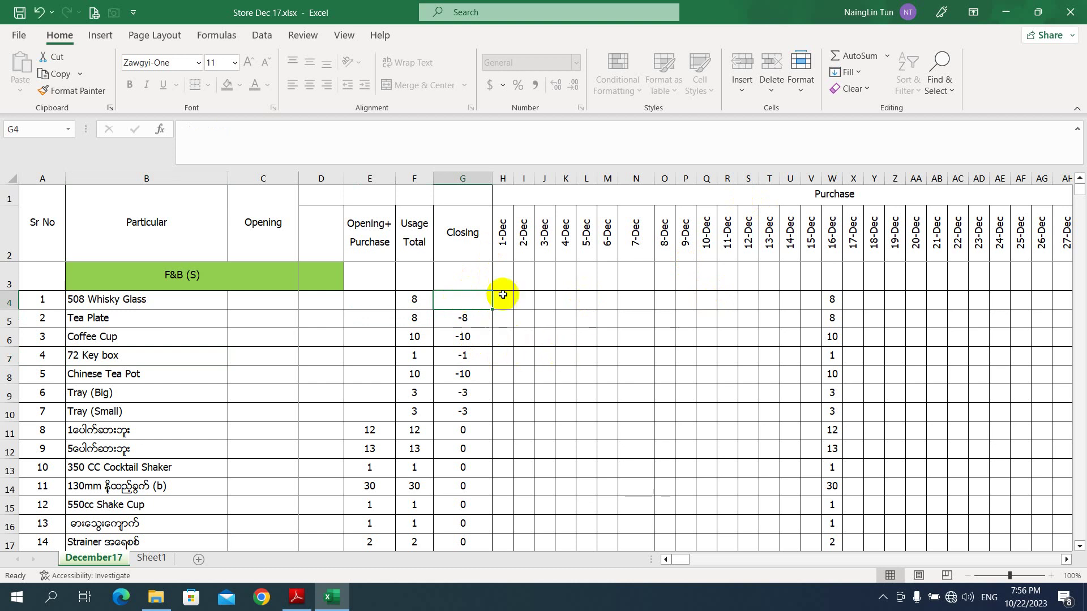
{"action": "type", "text": "6"}
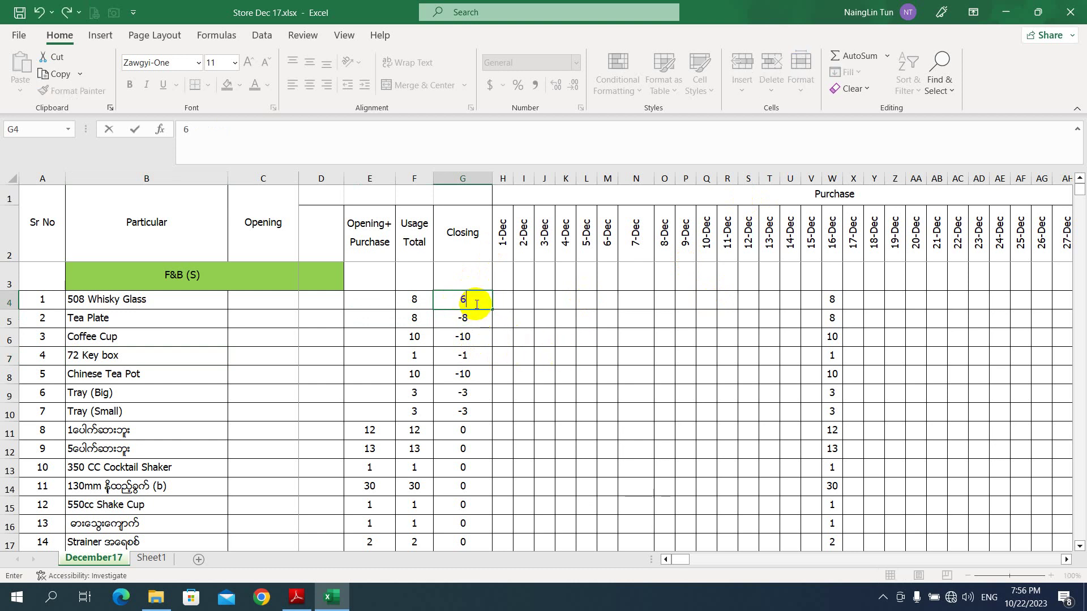
{"action": "left_click", "coordinate": [162, 302]}
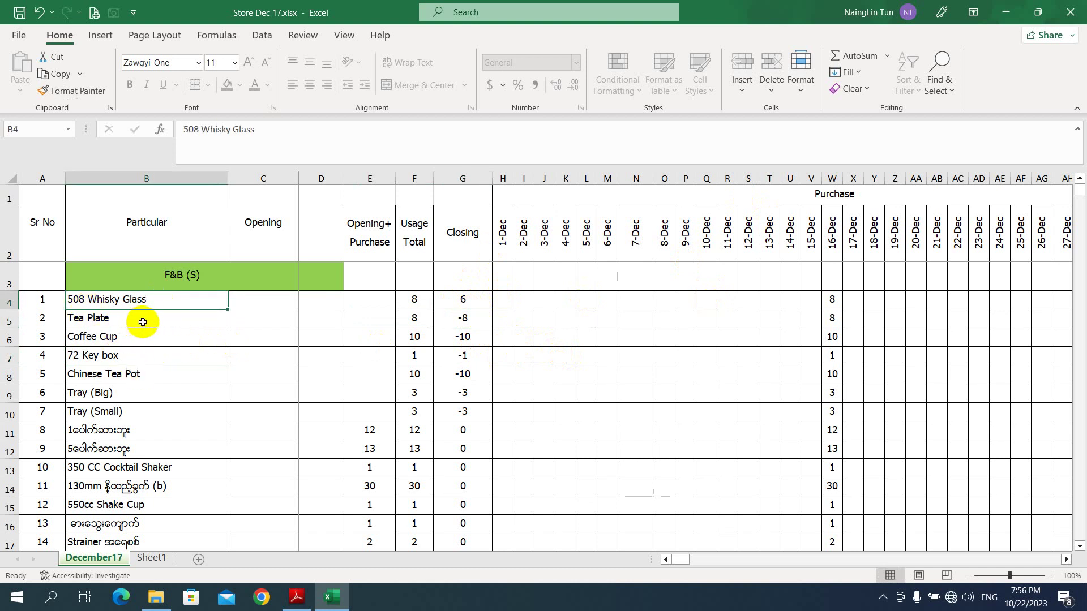
Test deleting B4's '508 Whisky Glass', undo it, select the sheet, and return to Adobe Reader
{"action": "key", "text": "Delete"}
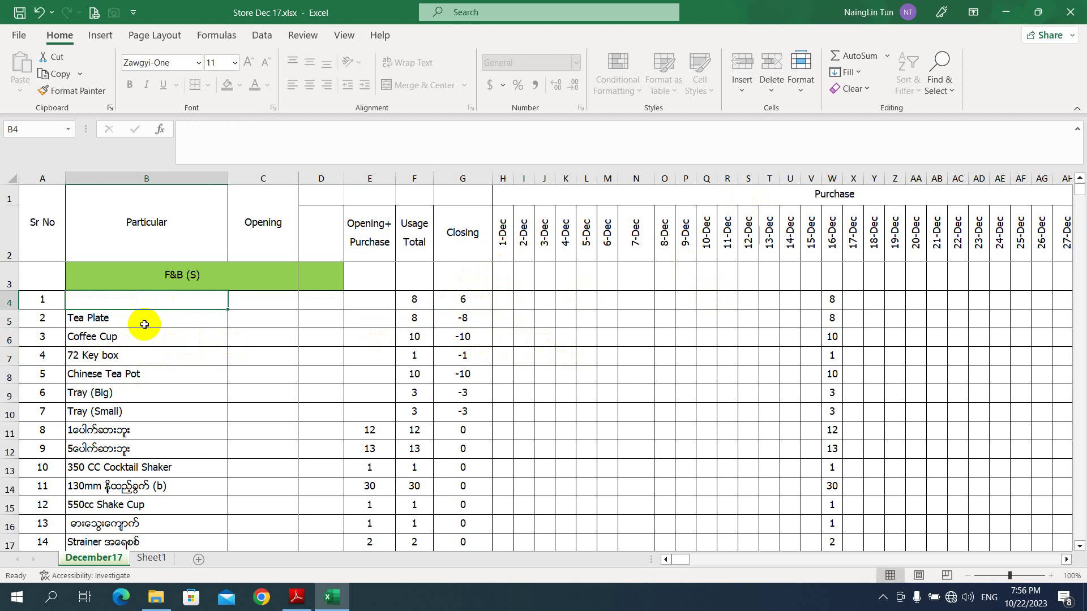
{"action": "left_click", "coordinate": [144, 325]}
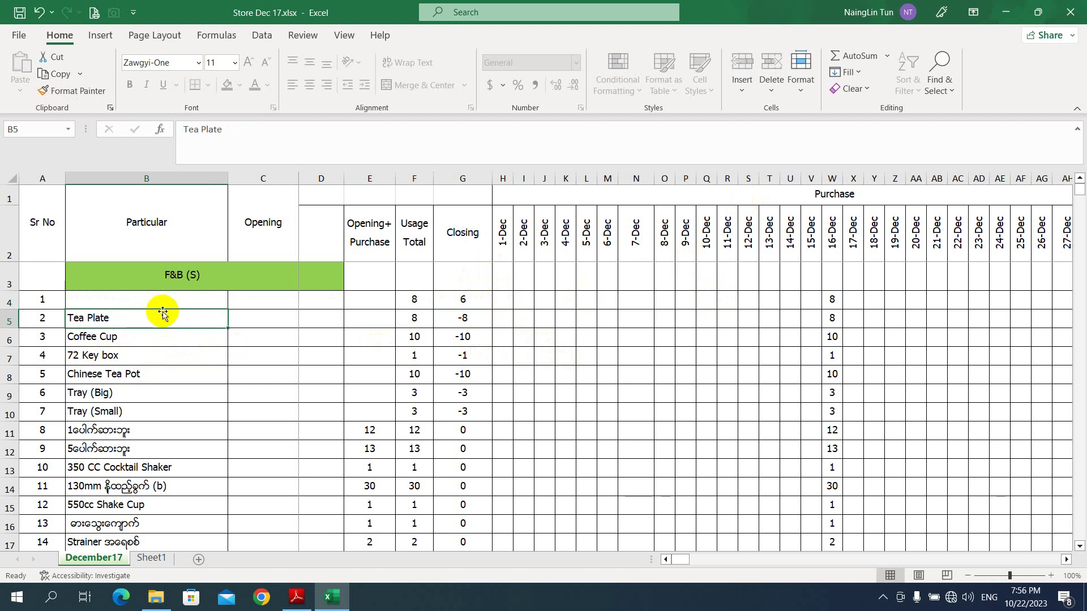
{"action": "key", "text": "ctrl+z"}
{"action": "left_click", "coordinate": [187, 335]}
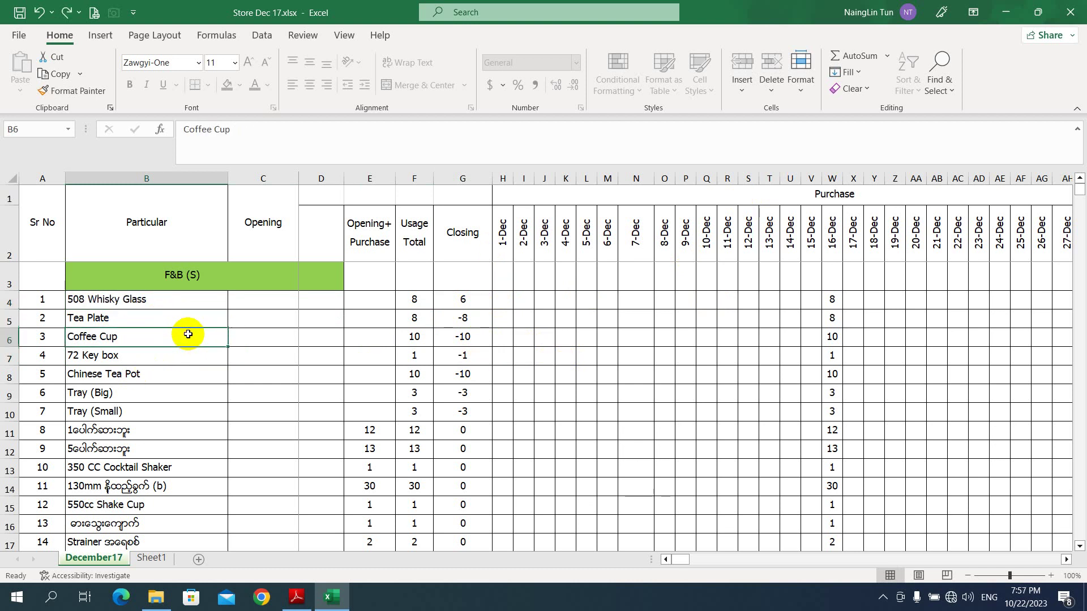
{"action": "key", "text": "ctrl+a"}
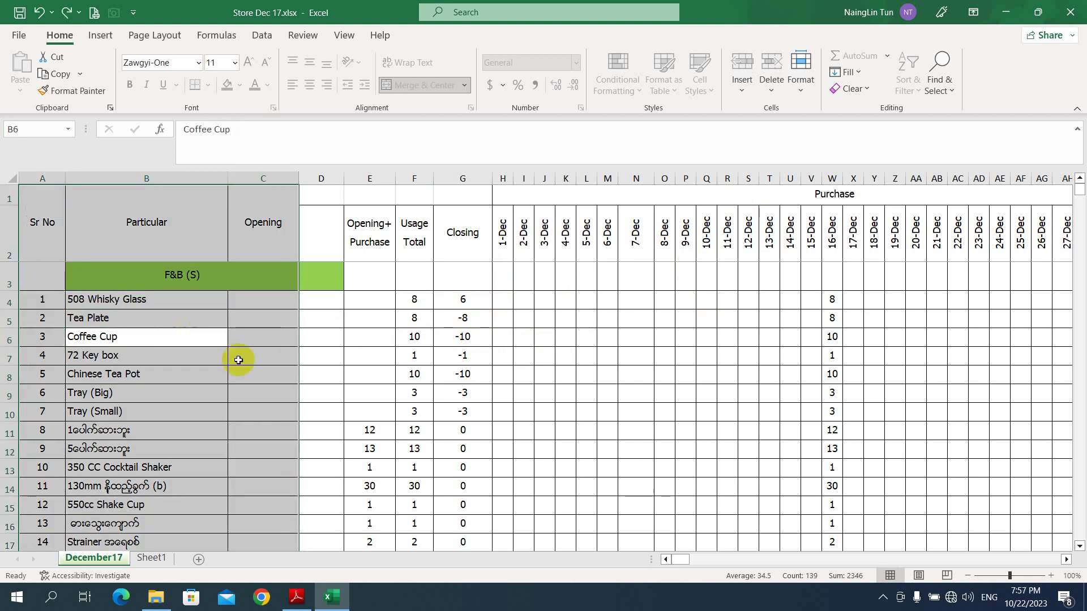
{"action": "left_click", "coordinate": [325, 396]}
{"action": "key", "text": "ctrl+a"}
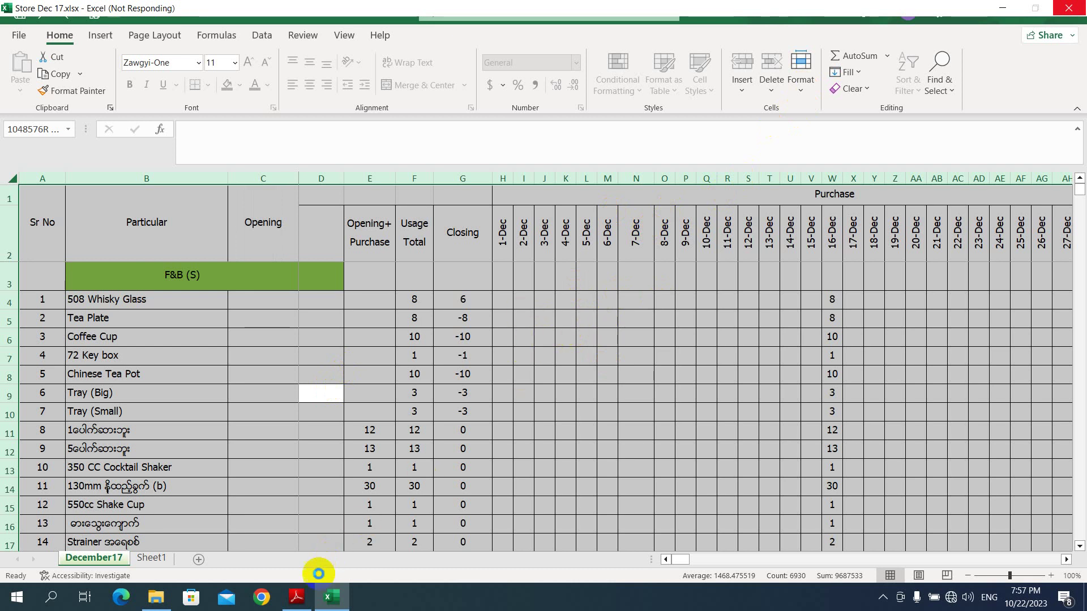
{"action": "left_click", "coordinate": [297, 597]}
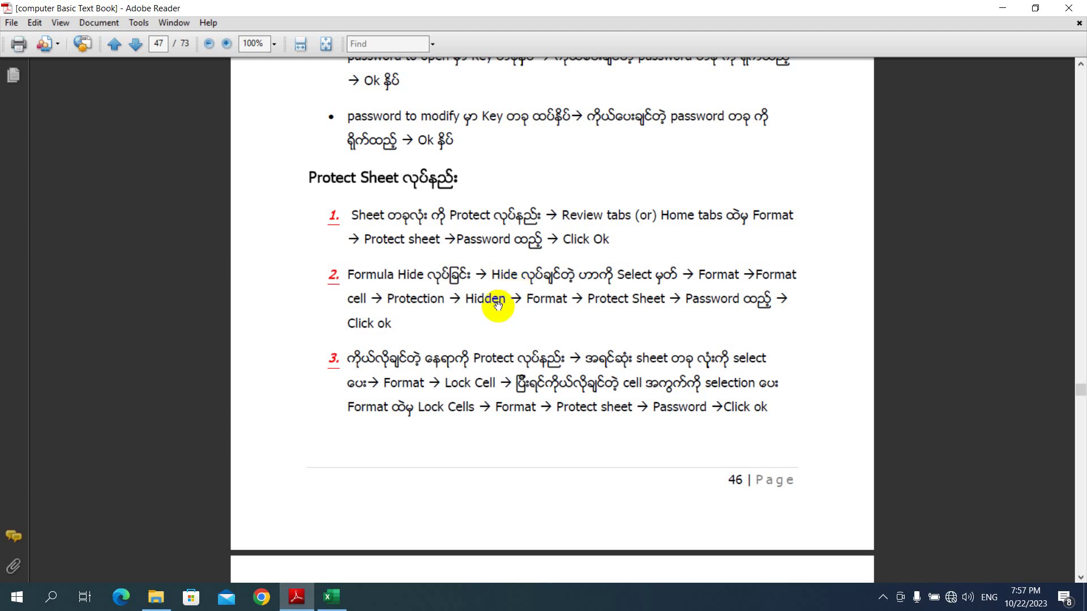
{"action": "scroll", "coordinate": [497, 305], "scroll_direction": "up", "scroll_amount": 3}
{"action": "scroll", "coordinate": [497, 304], "scroll_direction": "up", "scroll_amount": 2}
{"action": "scroll", "coordinate": [497, 305], "scroll_direction": "up", "scroll_amount": 5}
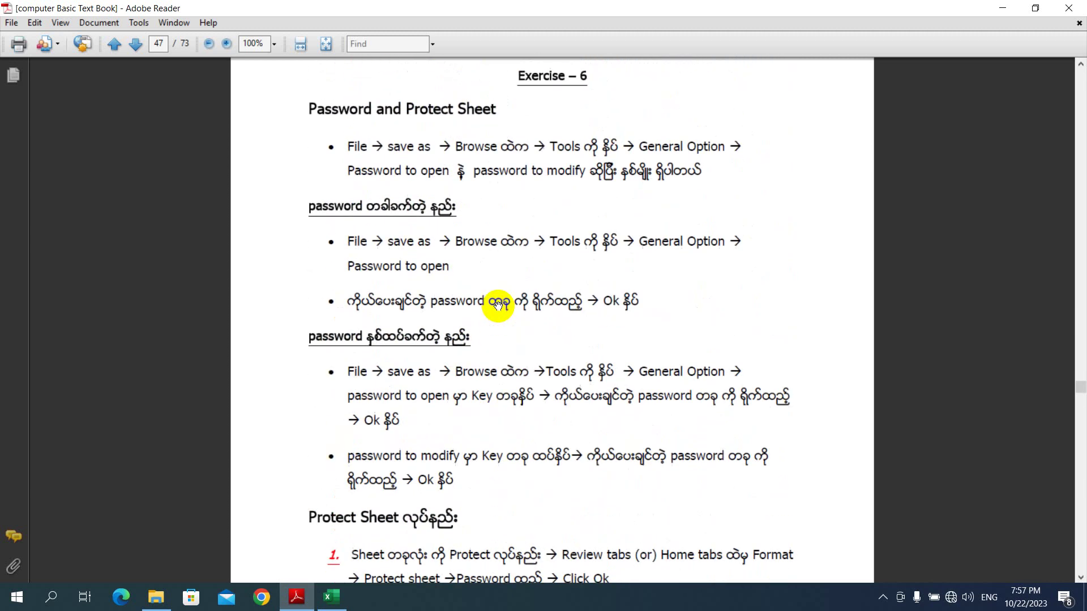
{"action": "scroll", "coordinate": [498, 305], "scroll_direction": "up", "scroll_amount": 1}
{"action": "scroll", "coordinate": [497, 306], "scroll_direction": "down", "scroll_amount": 1}
{"action": "scroll", "coordinate": [497, 304], "scroll_direction": "down", "scroll_amount": 1}
{"action": "scroll", "coordinate": [497, 305], "scroll_direction": "down", "scroll_amount": 1}
{"action": "scroll", "coordinate": [497, 304], "scroll_direction": "down", "scroll_amount": 2}
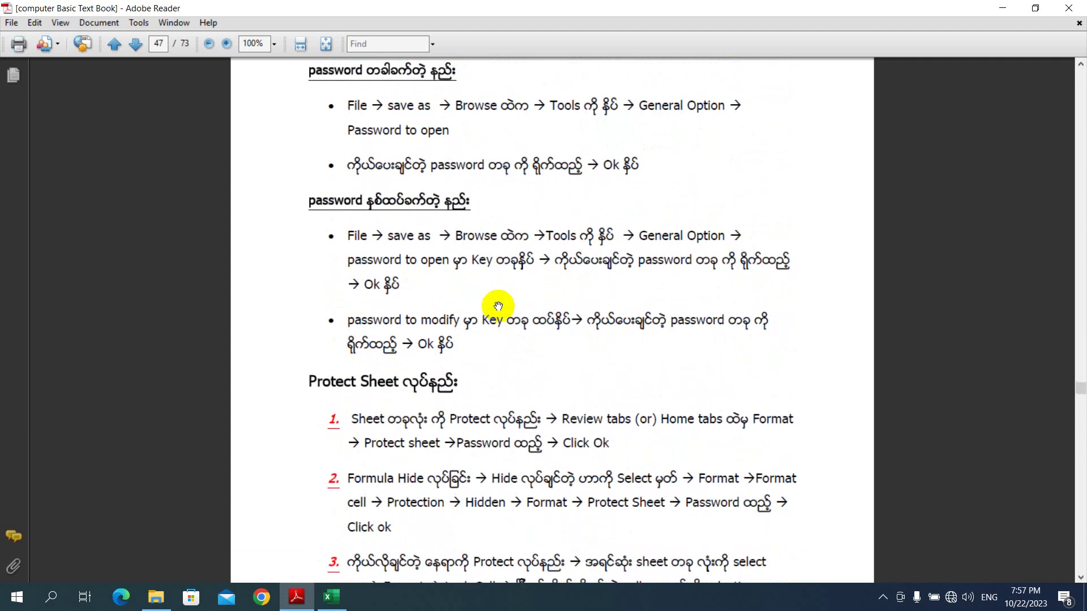
{"action": "scroll", "coordinate": [498, 306], "scroll_direction": "down", "scroll_amount": 2}
{"action": "scroll", "coordinate": [497, 307], "scroll_direction": "down", "scroll_amount": 1}
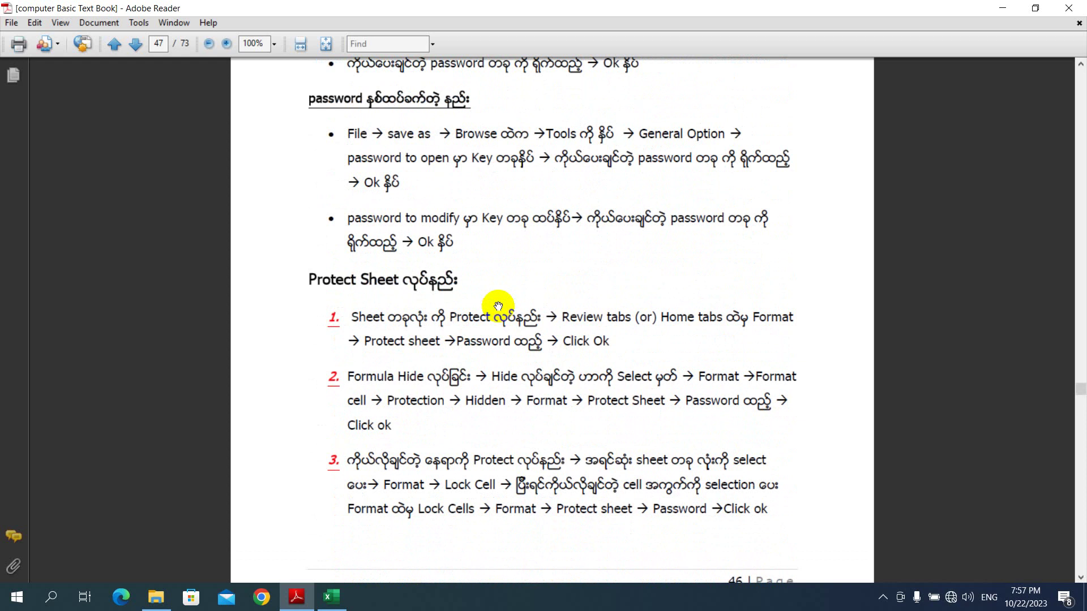